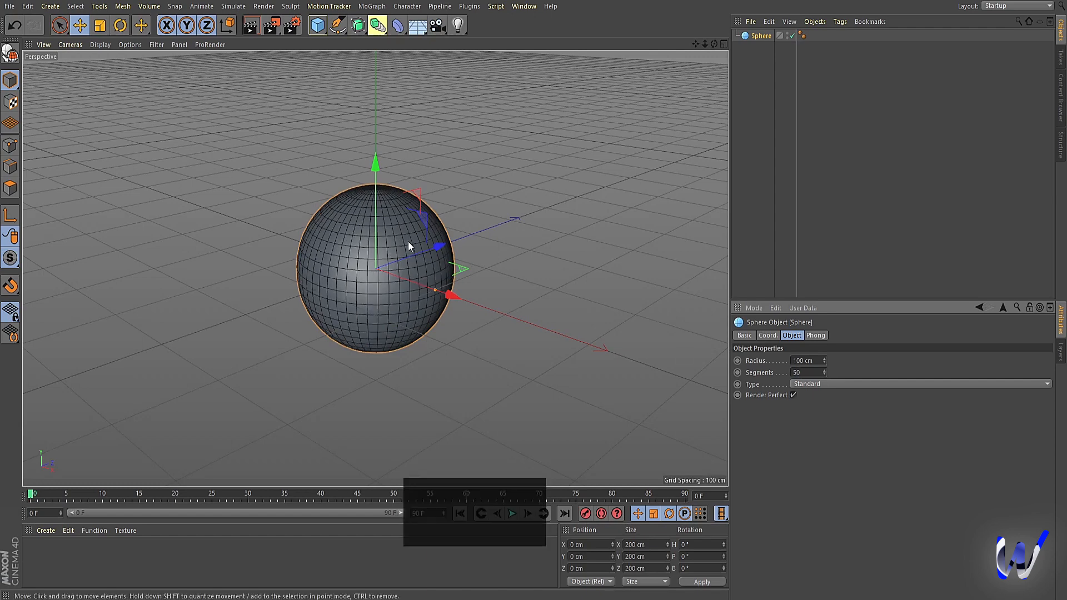
Convert the sphere to an editable polygon object and stretch it vertically to about 300 cm tall
key(c)
click(759, 35)
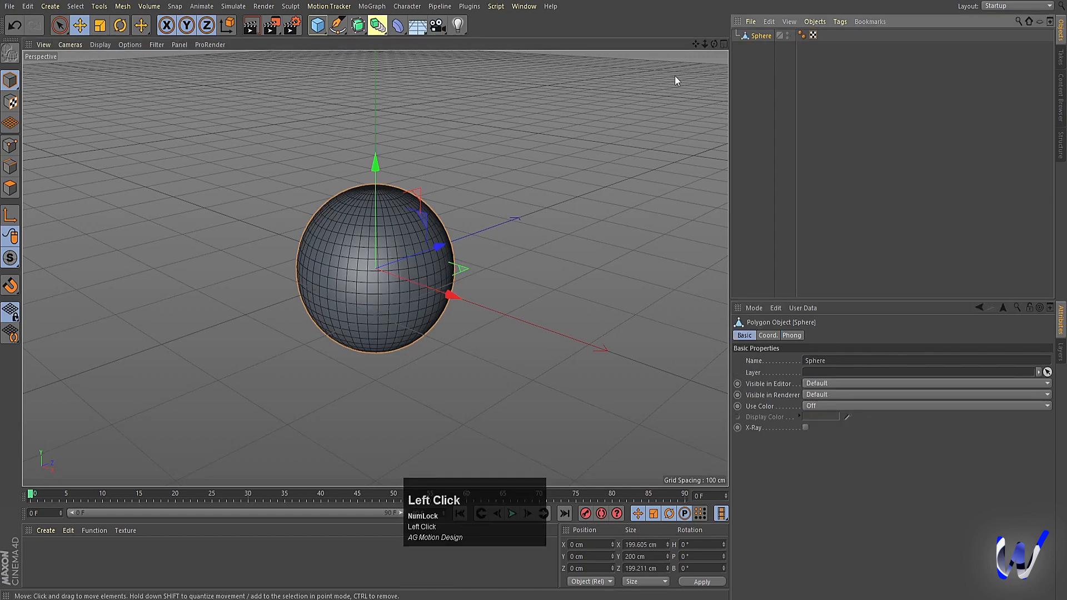
key(t)
drag(377, 162, 387, 102)
click(830, 104)
alt+drag(433, 334, 495, 350)
alt+drag(718, 324, 620, 325)
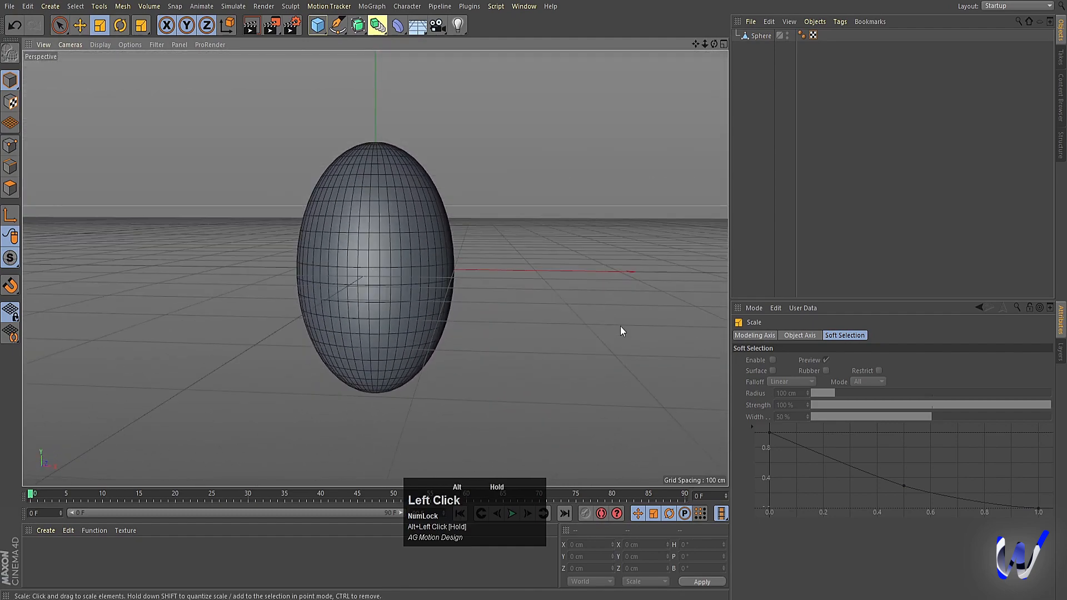
click(867, 143)
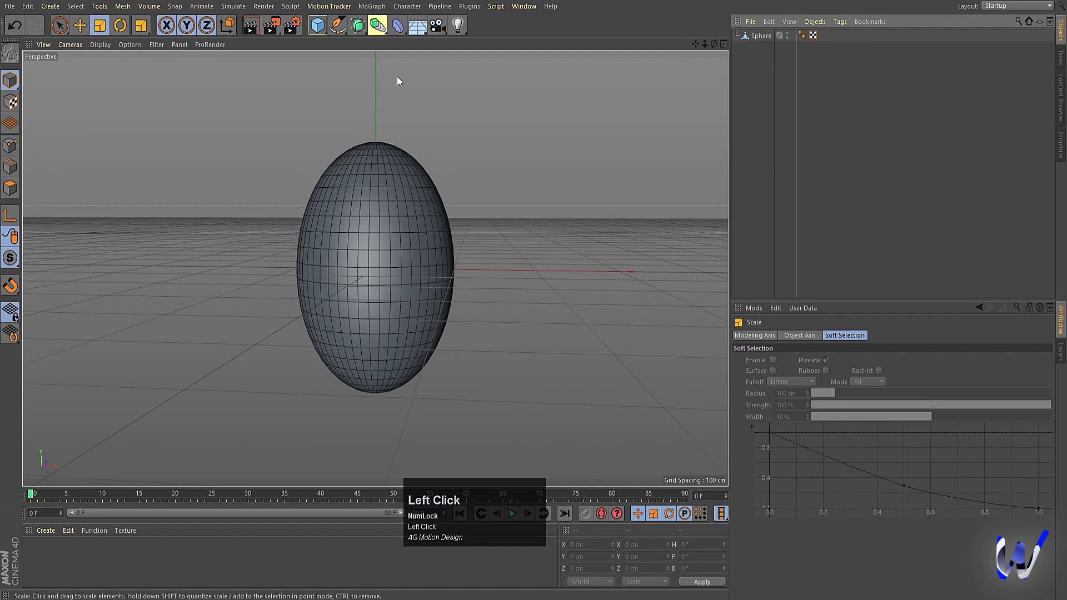
Add a Taper deformer as a child of the stretched sphere
click(398, 25)
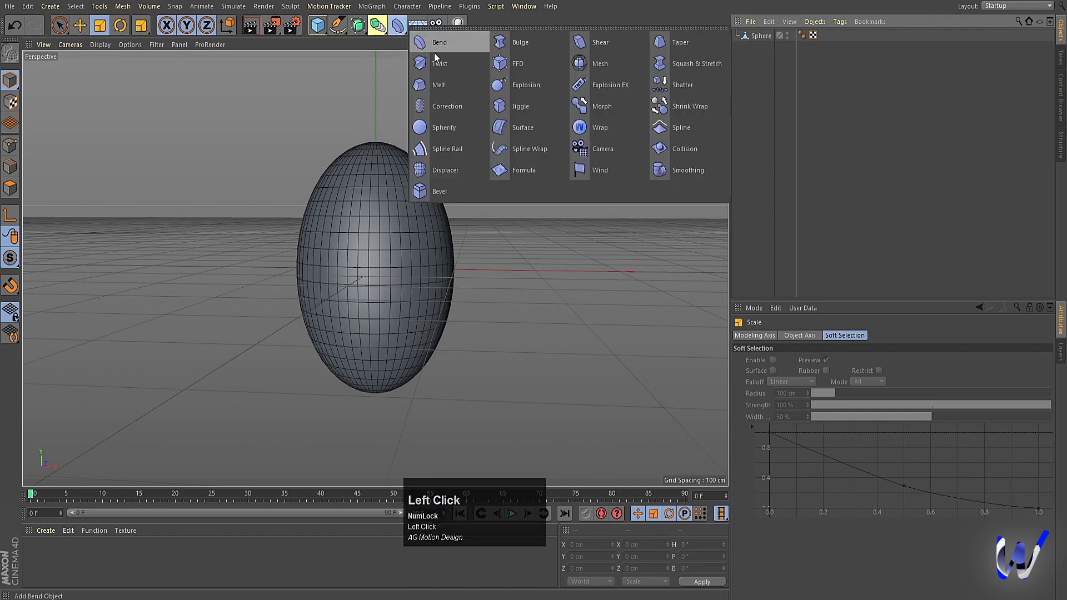
click(665, 41)
drag(753, 35, 756, 45)
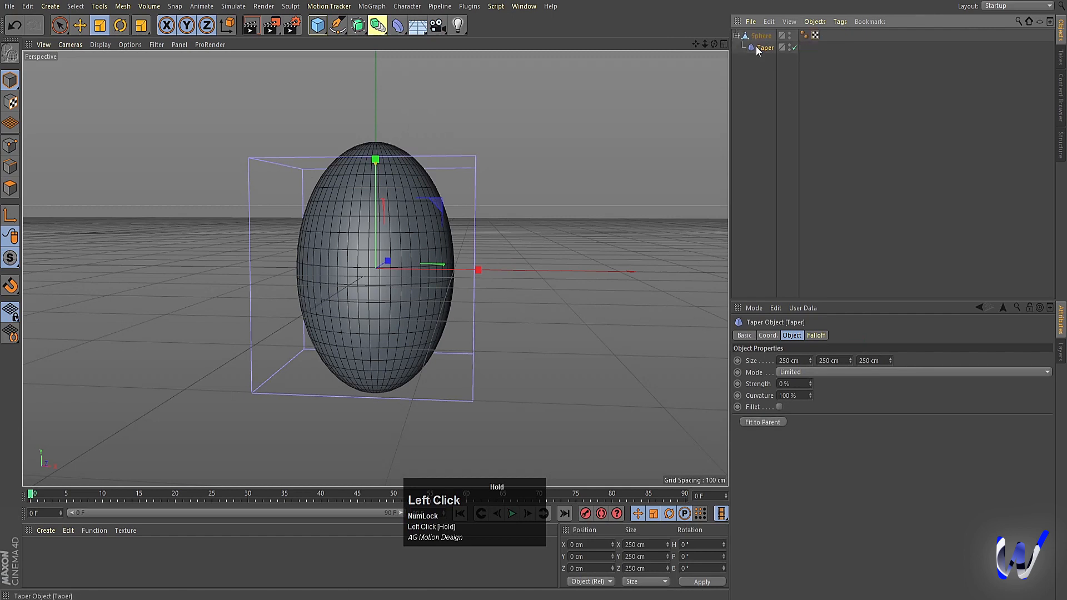
Fit the Taper deformer to its parent and raise its strength until the sphere narrows into an egg shape
click(742, 422)
mouse_move(813, 382)
mouse_down()
mouse_move(830, 378)
mouse_move(811, 383)
mouse_up()
click(783, 214)
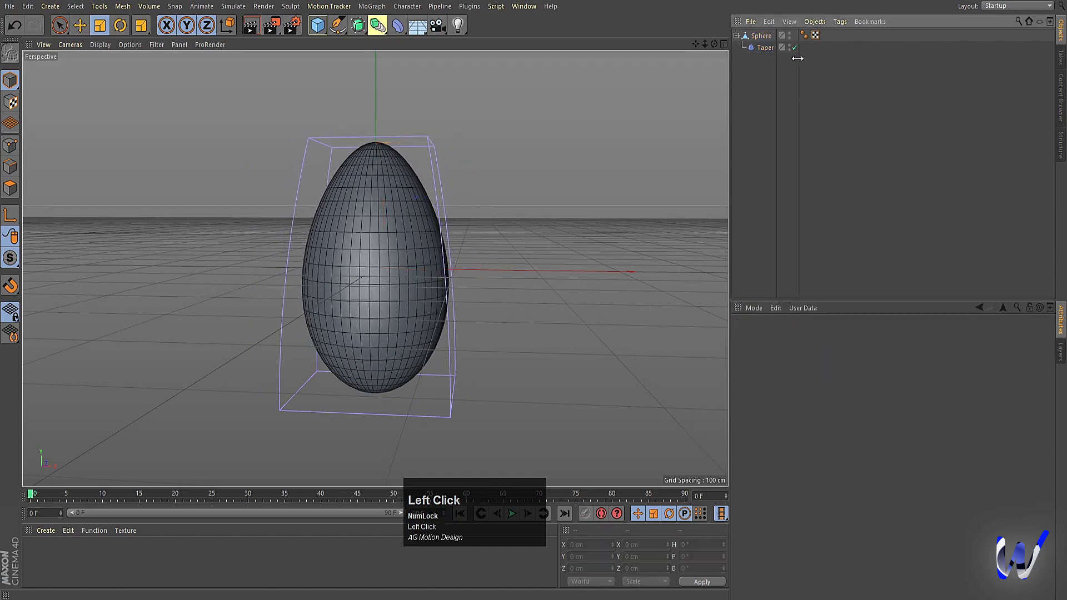
Merge the sphere and its Taper deformer into one polygon object, deleting the originals
click(769, 36)
ctrl+click(769, 48)
right_click(764, 47)
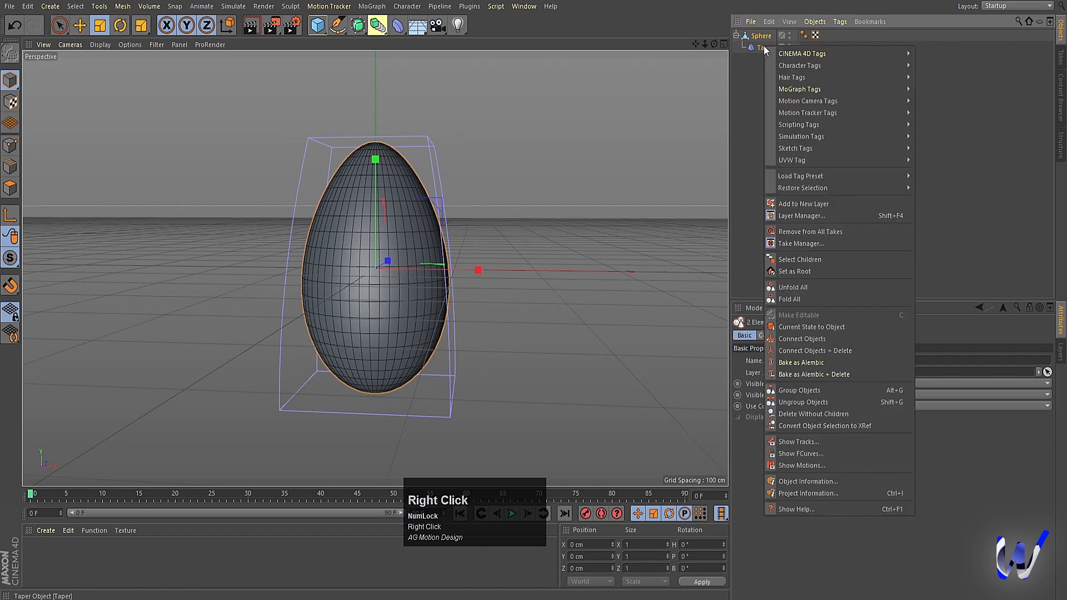
click(794, 362)
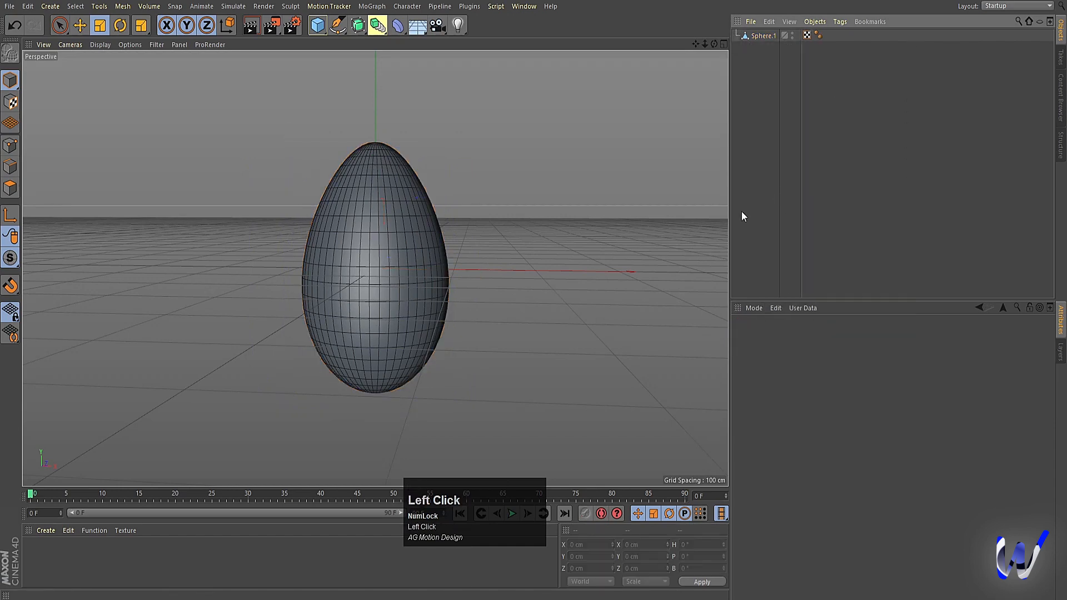
Add a cube stretched to about 370 cm tall and move it to about -100 cm in Z, covering the egg's front half
click(318, 25)
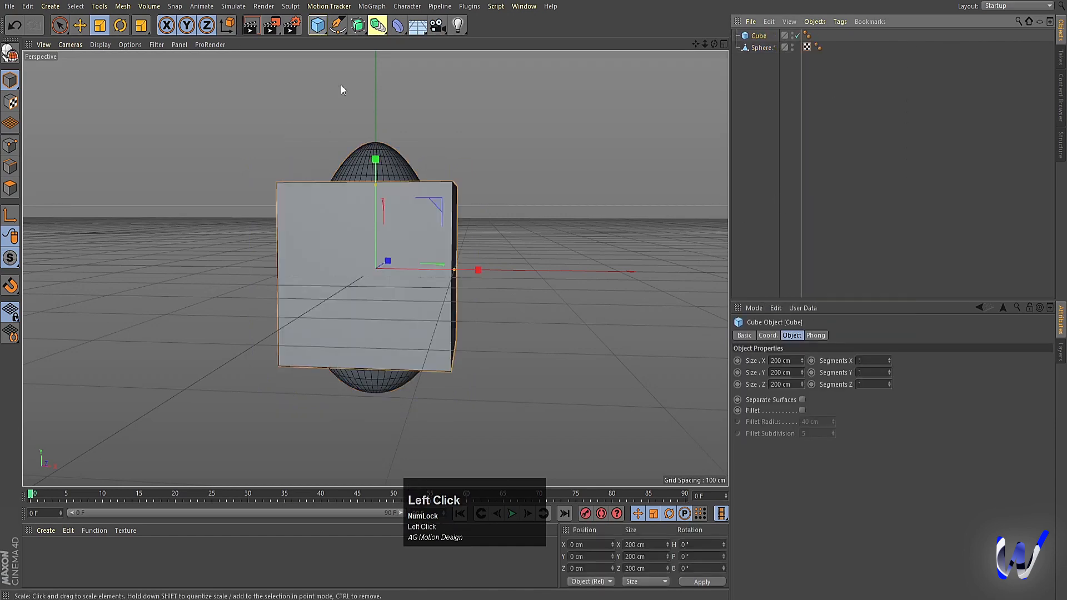
drag(375, 196, 391, 114)
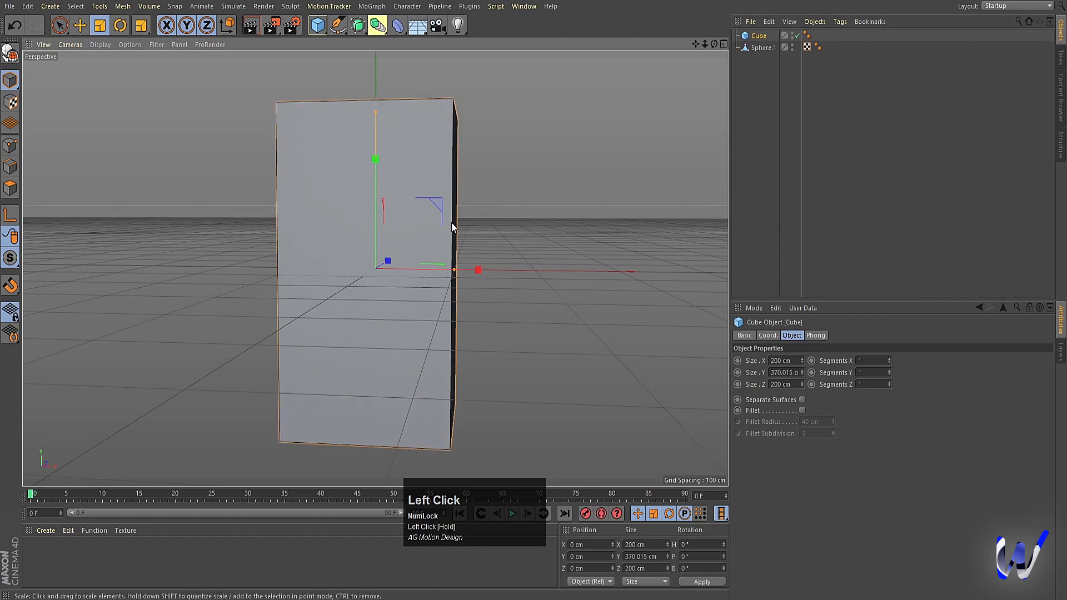
middle_click(527, 251)
middle_click(529, 192)
key(e)
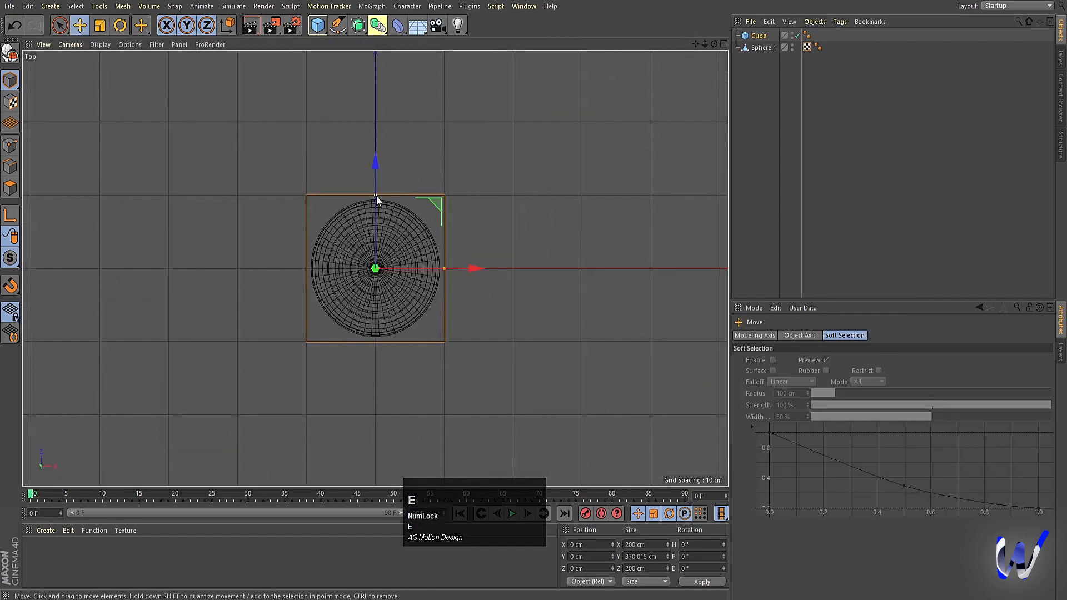
drag(380, 158, 384, 232)
alt+scroll(366, 268, up, 5)
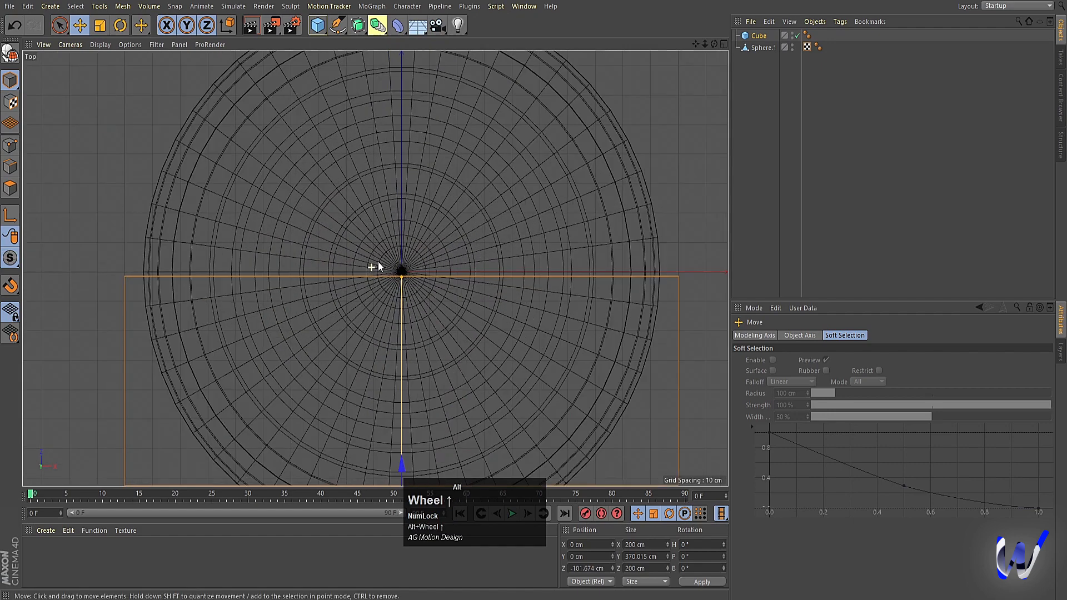
mouse_move(400, 464)
mouse_down()
mouse_move(390, 455)
mouse_move(393, 464)
mouse_up()
middle_click(443, 269)
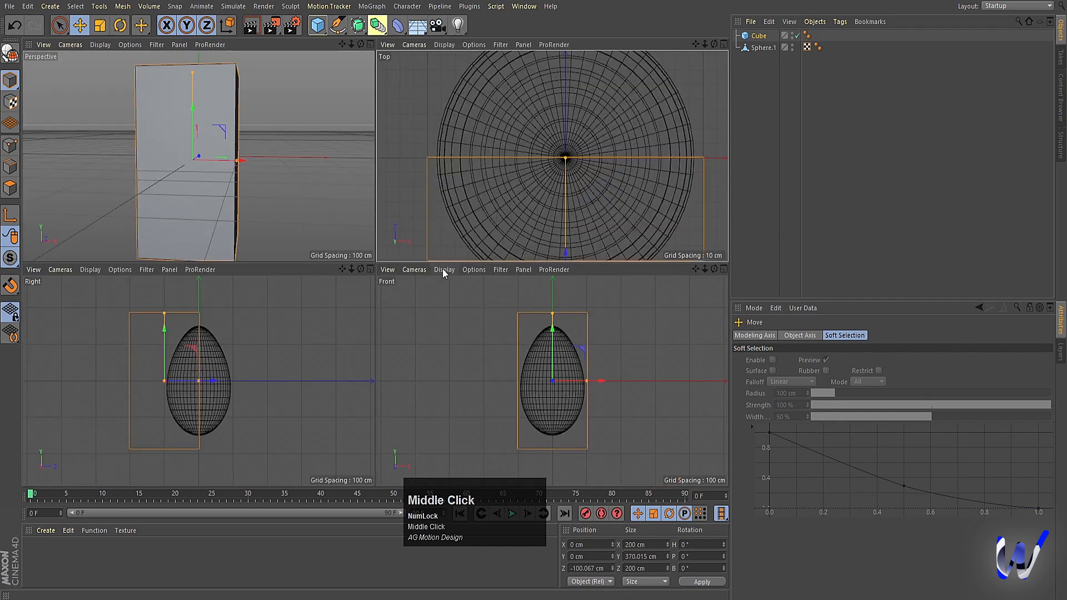
middle_click(251, 161)
click(779, 156)
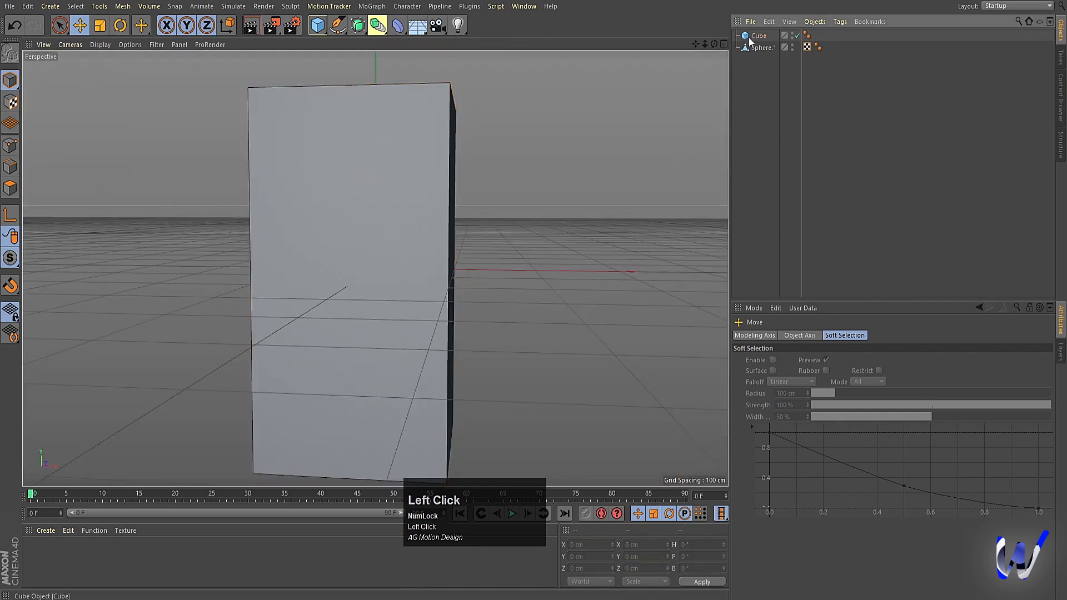
Add a Boole object and place the cube and the egg inside it as children
click(397, 25)
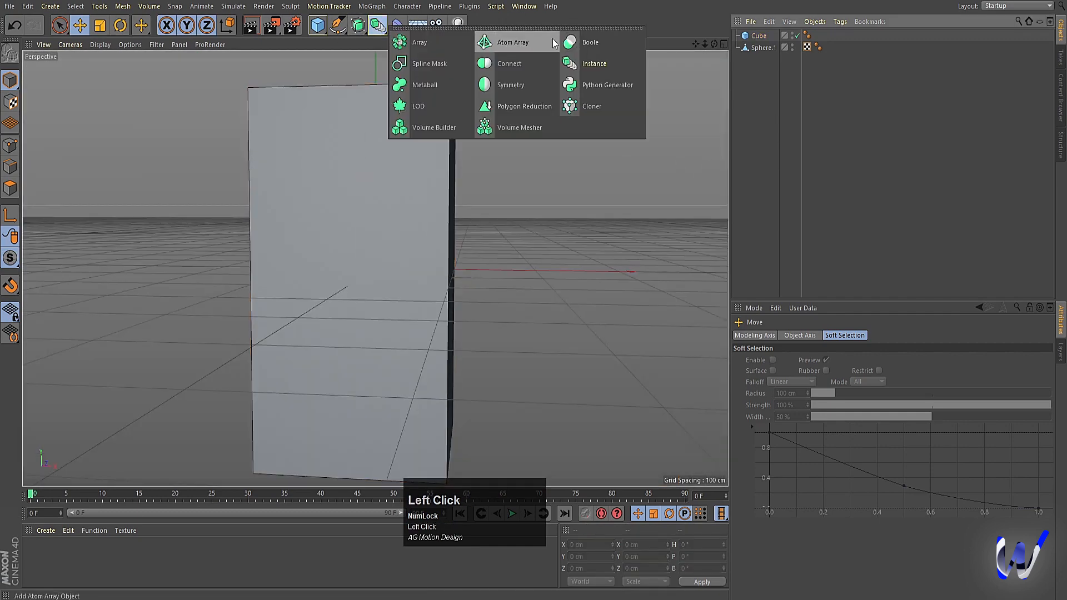
click(581, 39)
click(759, 48)
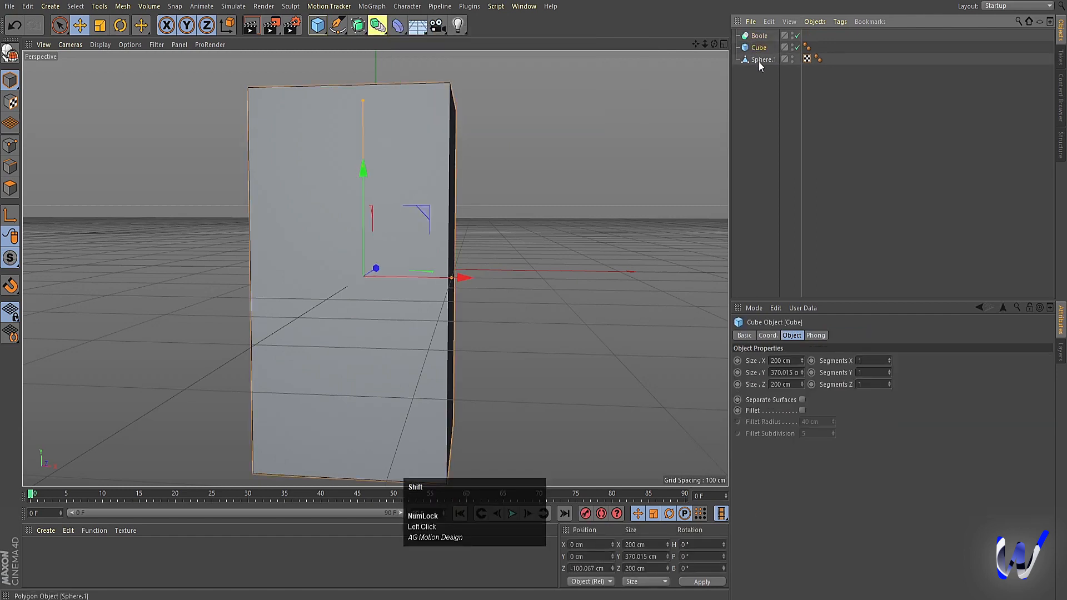
shift+click(759, 59)
drag(757, 53, 759, 36)
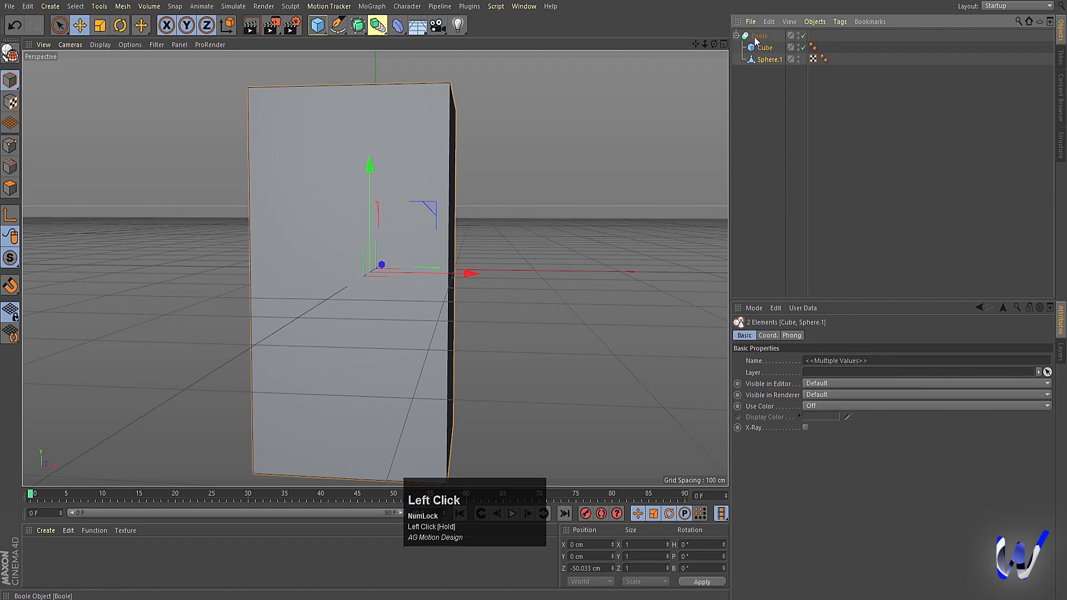
Reorder the Boole's children with the egg above the cube, cutting the egg in half
alt+drag(575, 253, 554, 266)
click(790, 96)
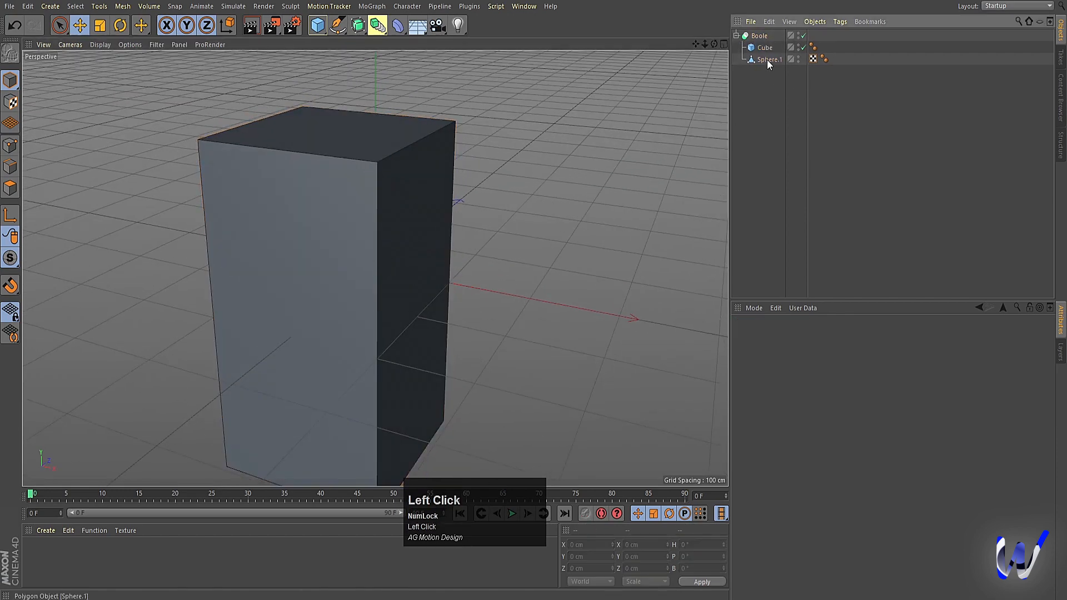
click(765, 48)
drag(767, 59, 767, 51)
click(798, 140)
alt+drag(520, 267, 500, 256)
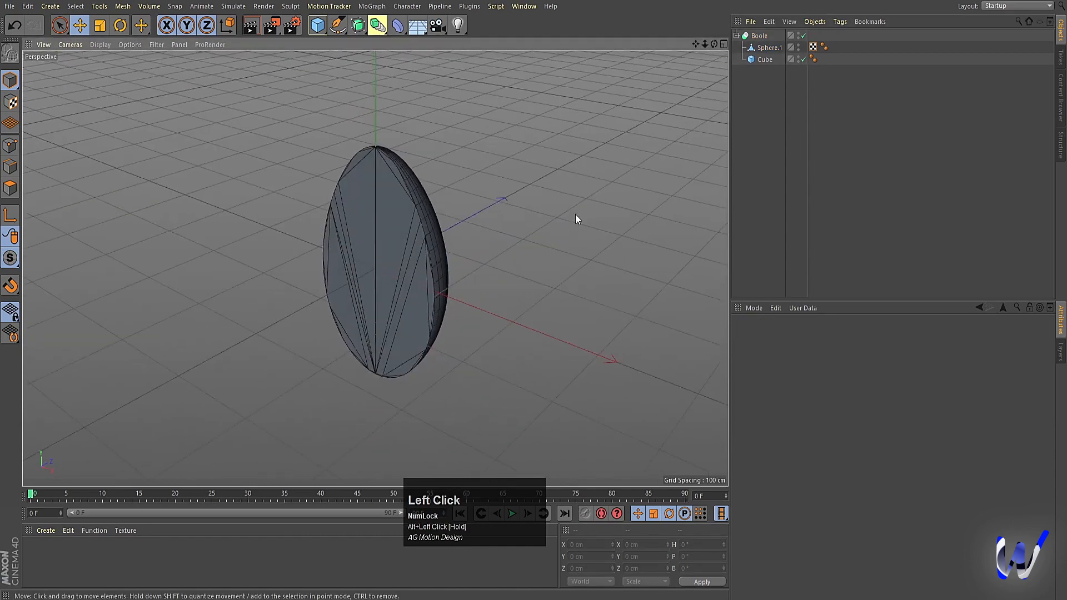
Enable Hide new edges on the Boole and collapse its hierarchy
click(762, 35)
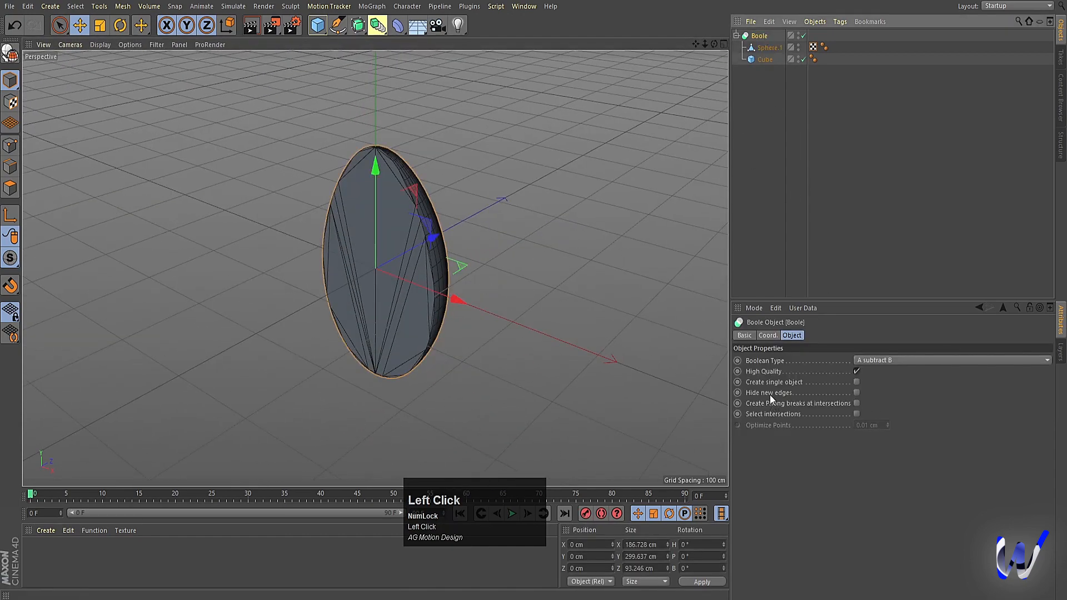
click(856, 393)
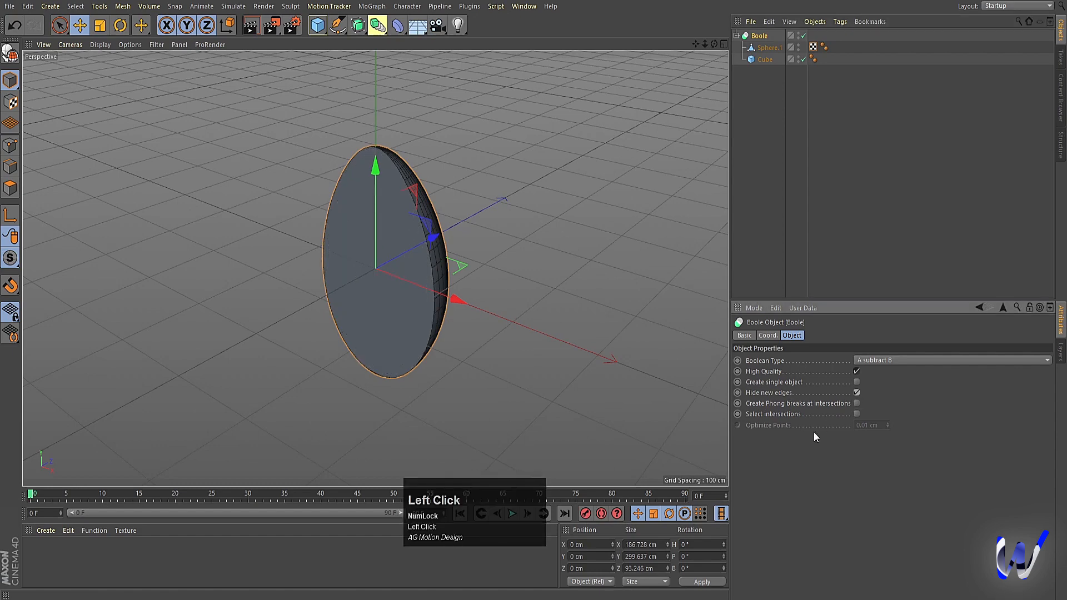
alt+drag(459, 286, 482, 275)
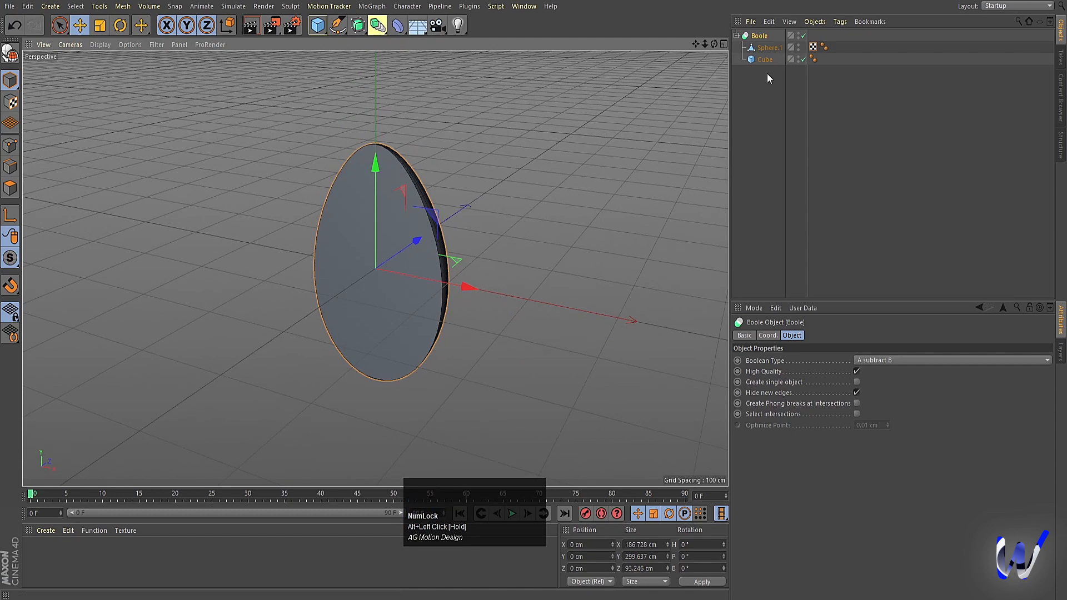
click(737, 36)
click(756, 57)
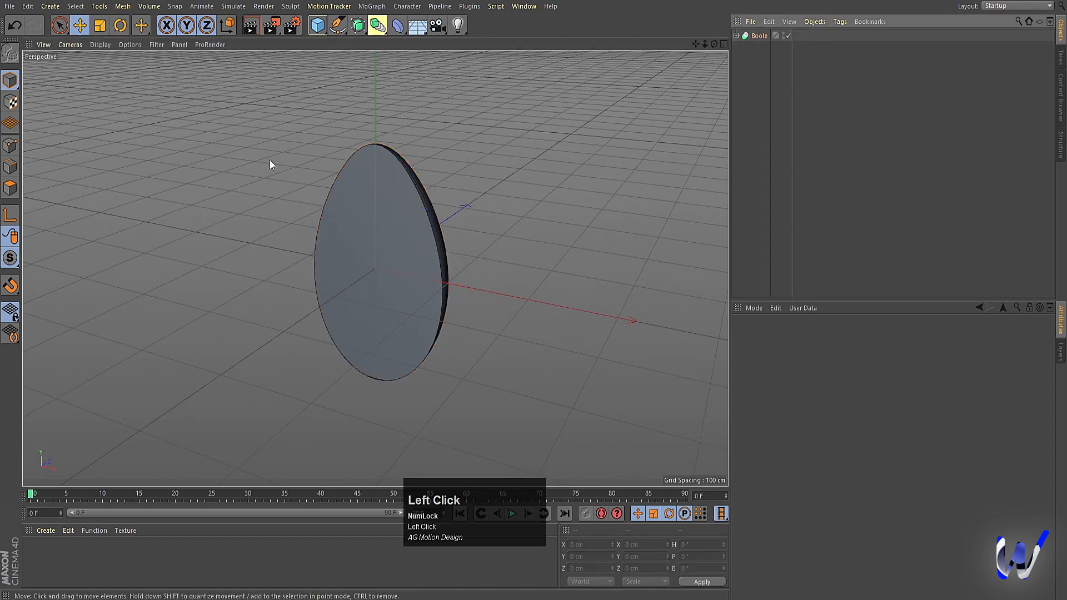
Add a new sphere at the egg's centre and scale it down to about 109 cm in diameter
click(317, 26)
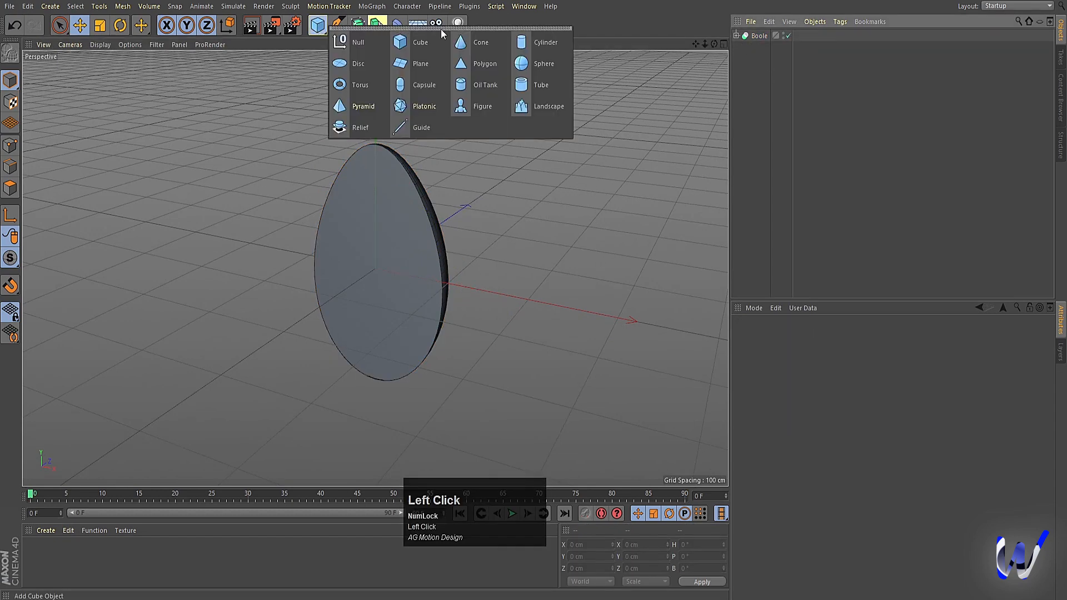
click(529, 65)
middle_click(491, 286)
middle_click(537, 365)
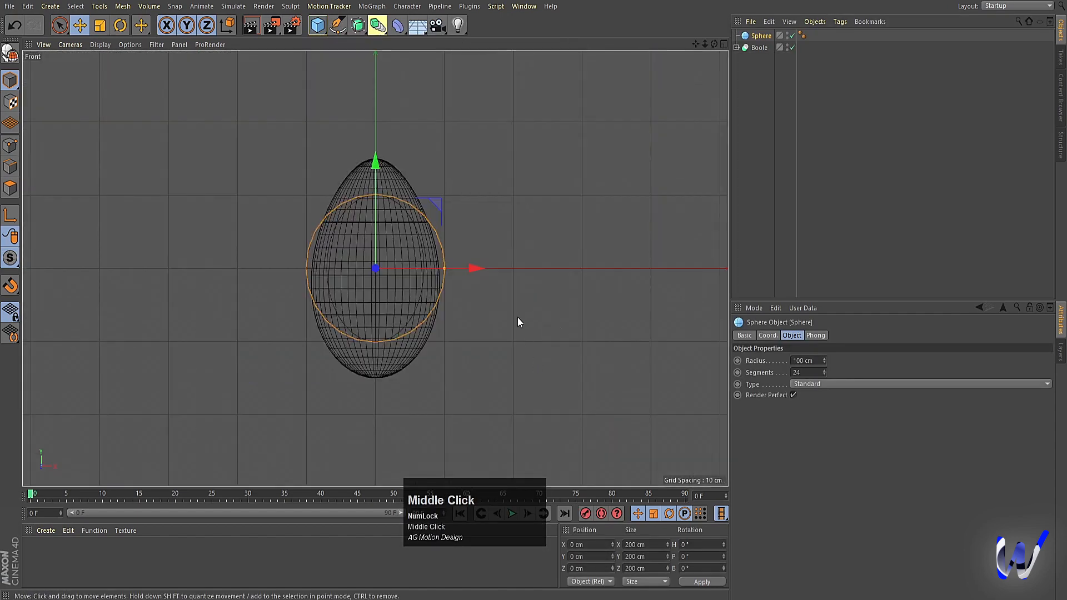
key(t)
drag(501, 279, 288, 261)
Lower the sphere to about -47 cm in Y and enlarge it to about 133 cm in diameter
key(e)
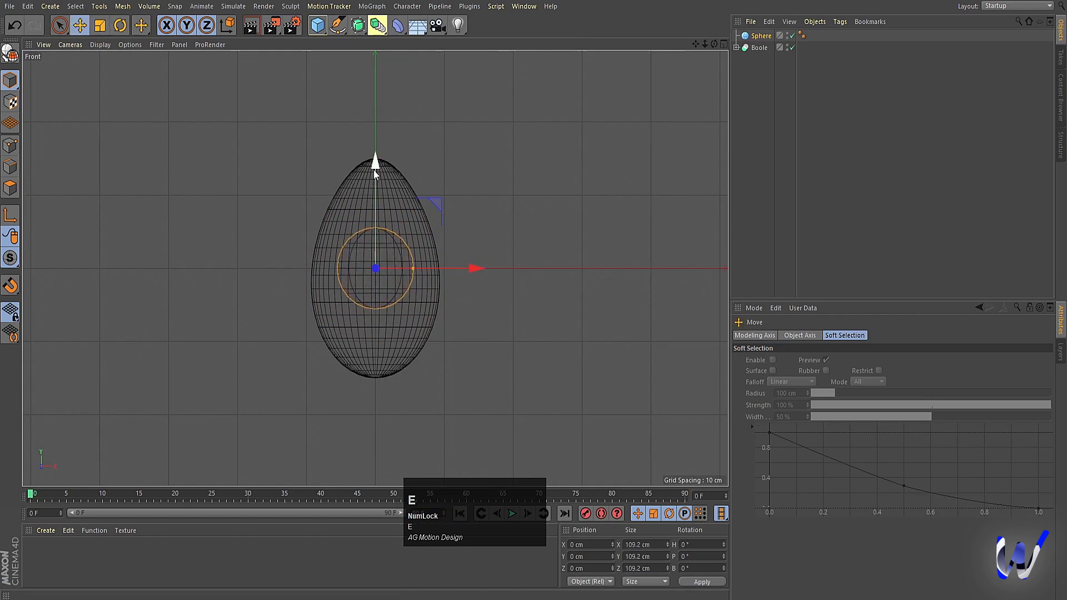
drag(375, 168, 374, 201)
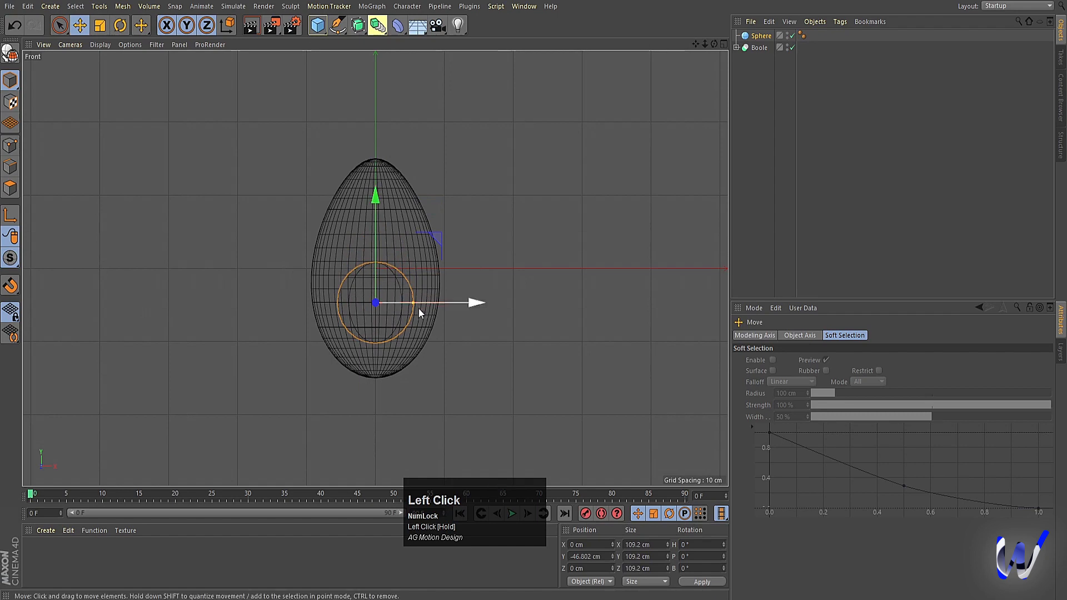
drag(412, 306, 377, 339)
middle_click(419, 344)
middle_click(252, 222)
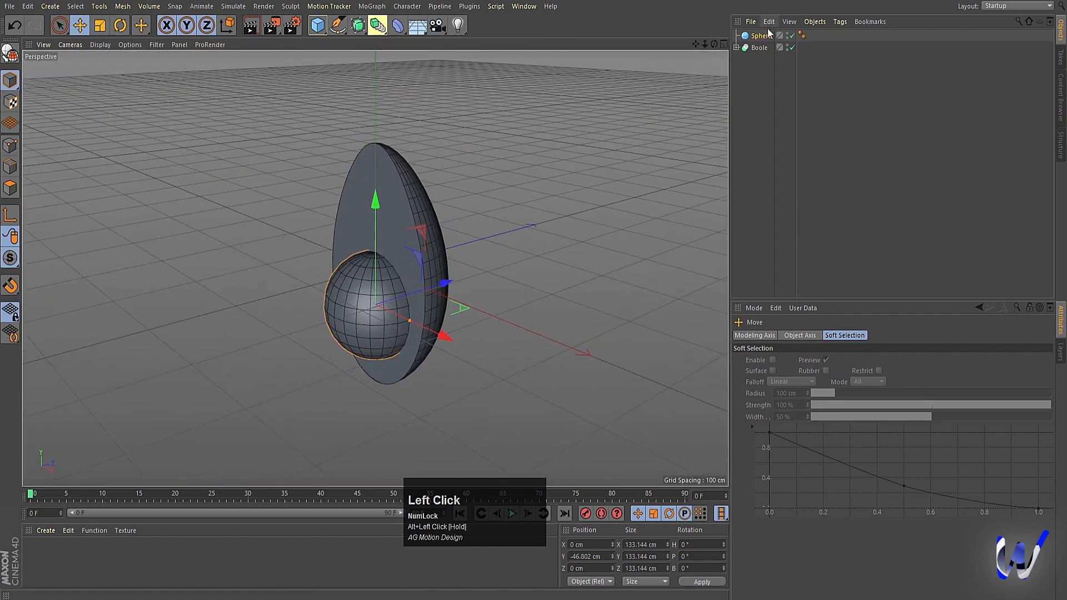
Increase the inner sphere's segment count for a finer mesh and convert it to an editable polygon object
click(846, 296)
click(812, 372)
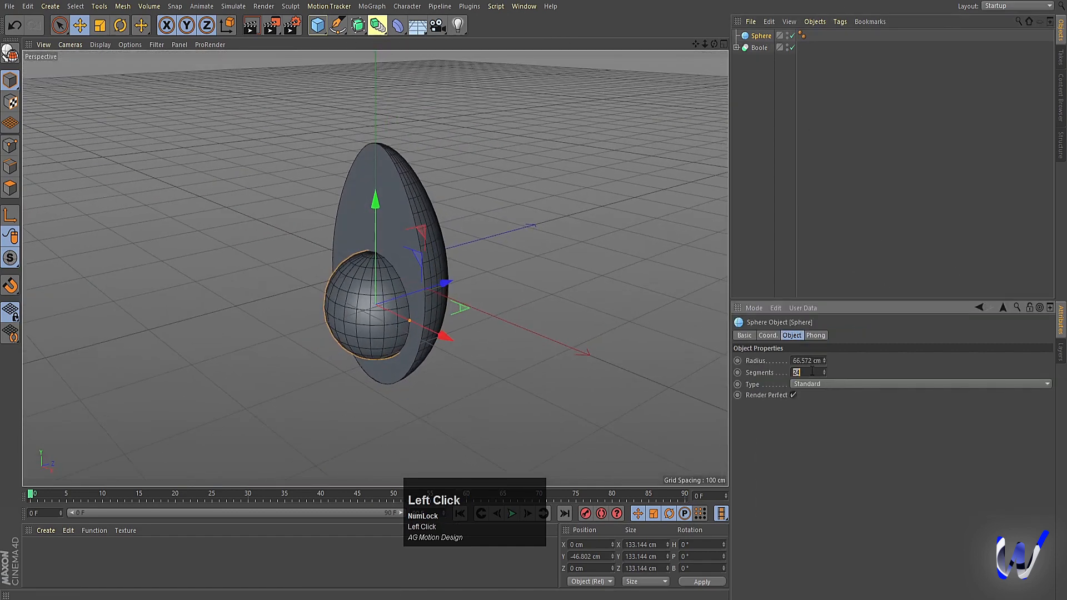
text(36)
drag(812, 372, 778, 364)
text(5)
key(Return)
key(c)
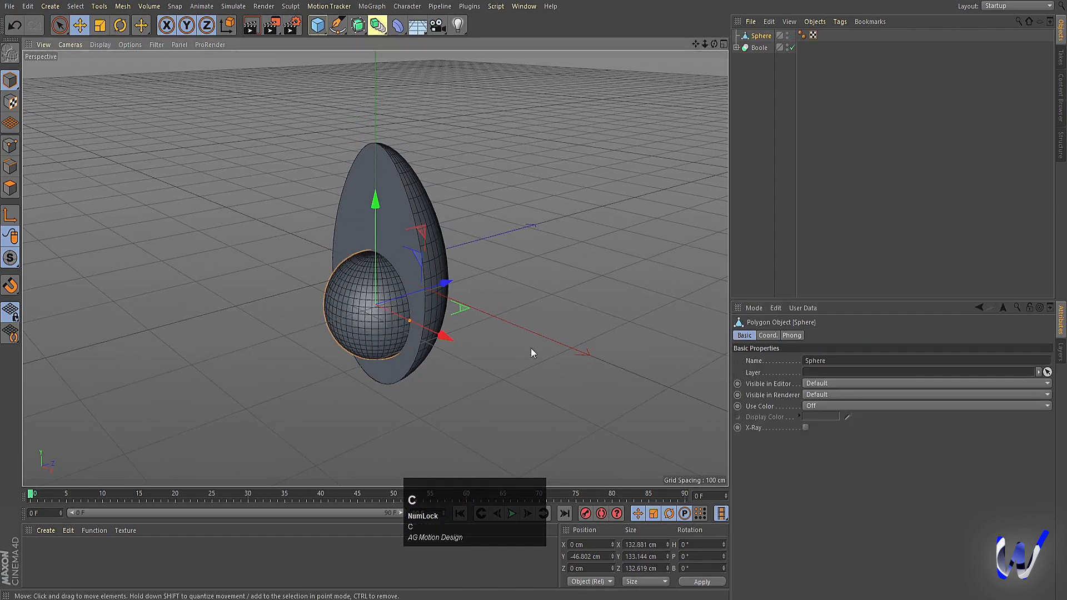
Flatten the inner sphere slightly along Z and nudge it vertically within the egg's cut face
key(t)
mouse_move(450, 283)
mouse_down()
mouse_move(431, 291)
mouse_move(453, 292)
mouse_up()
key(e)
click(506, 353)
alt+drag(459, 389, 524, 365)
click(398, 312)
drag(377, 205, 376, 203)
click(952, 144)
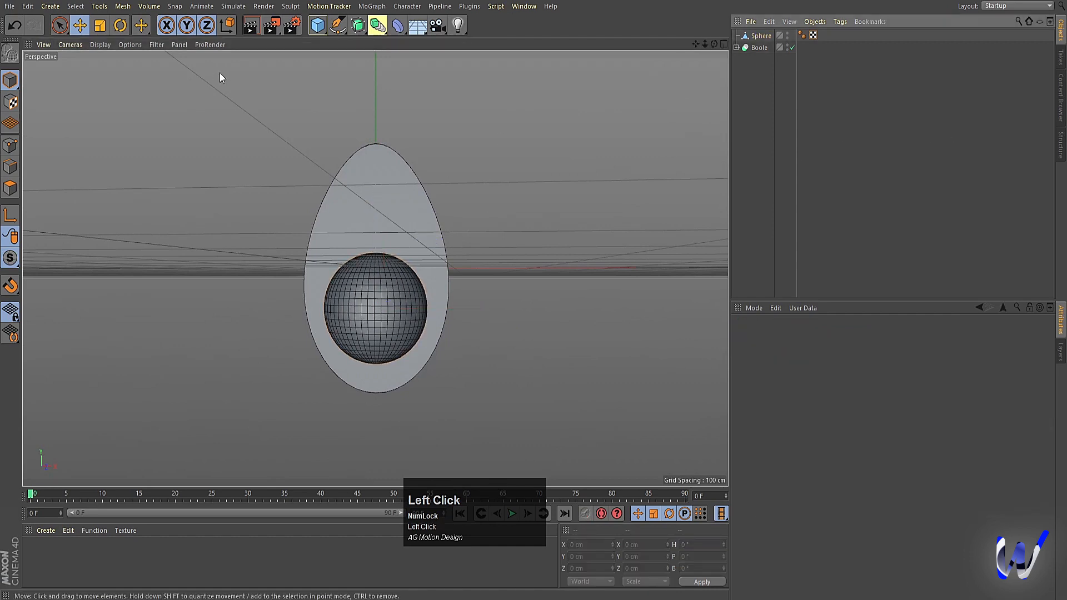
Add another sphere with a radius of about 41 cm and place it beside the egg at about 191 cm in X
click(317, 28)
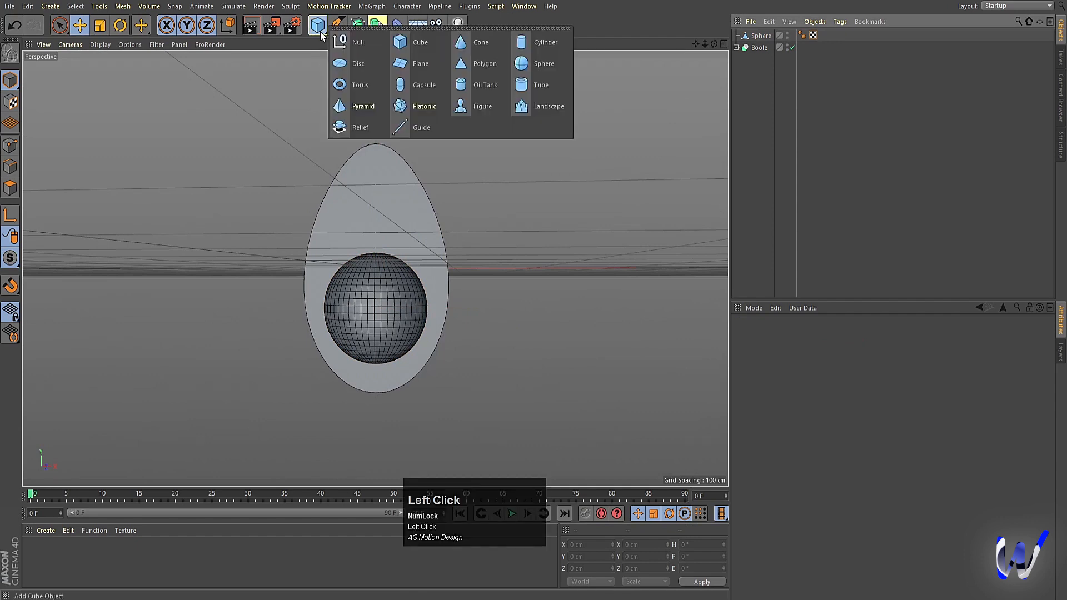
click(522, 65)
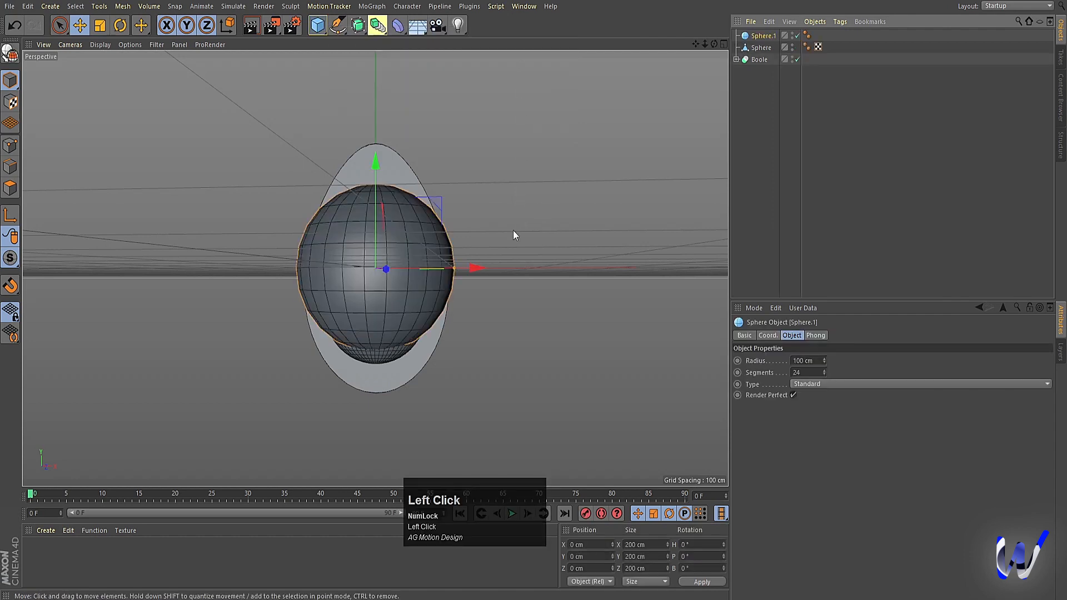
drag(451, 265, 631, 268)
alt+drag(553, 319, 550, 322)
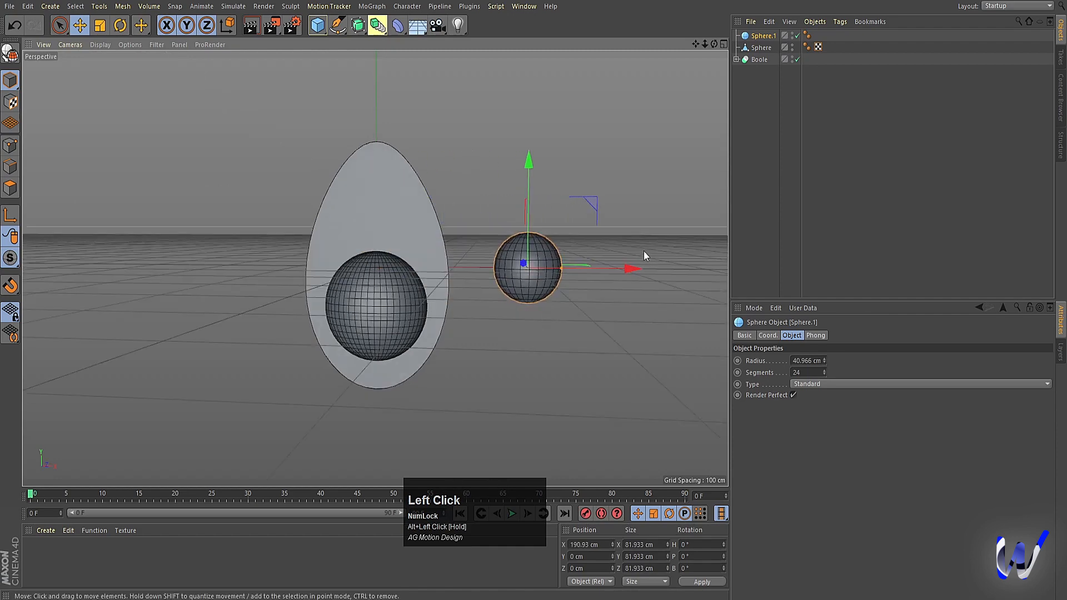
alt+drag(597, 485, 534, 425)
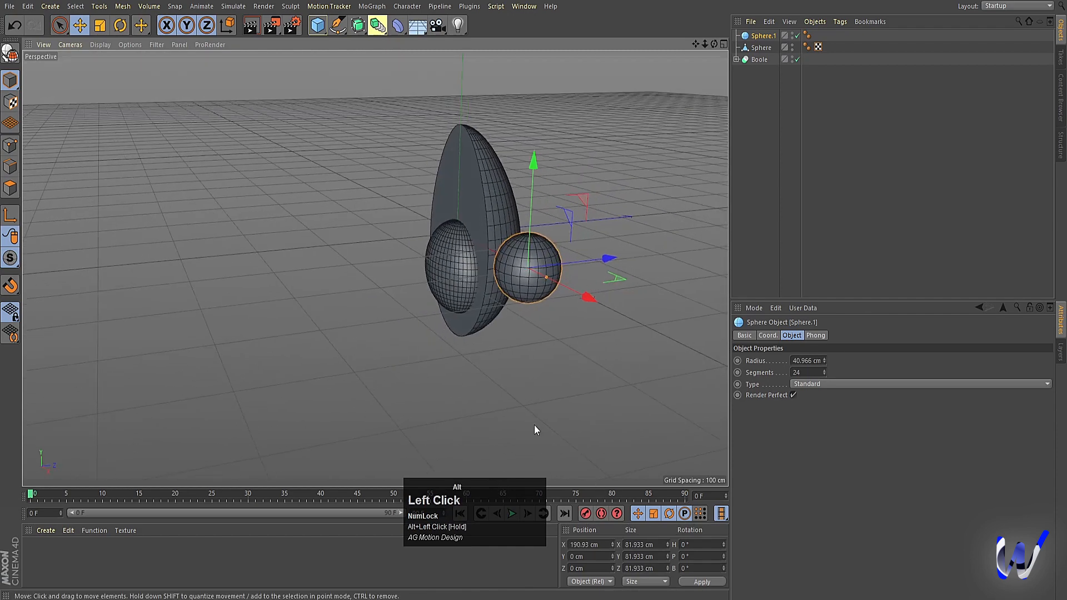
Convert the small sphere beside the egg to an editable polygon object and flatten it to about 42 cm along Z
click(800, 181)
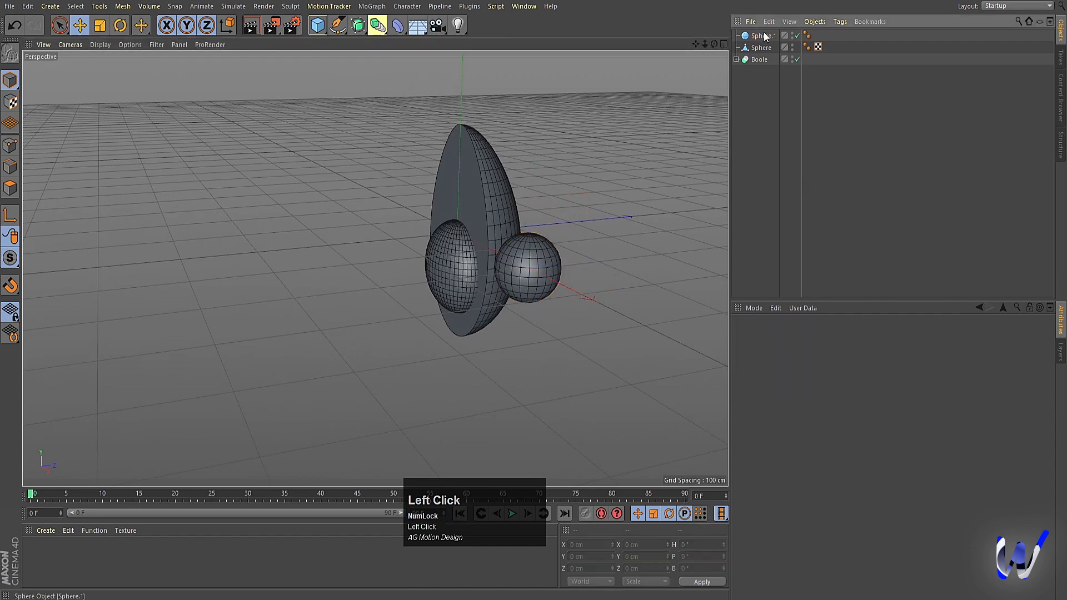
click(764, 37)
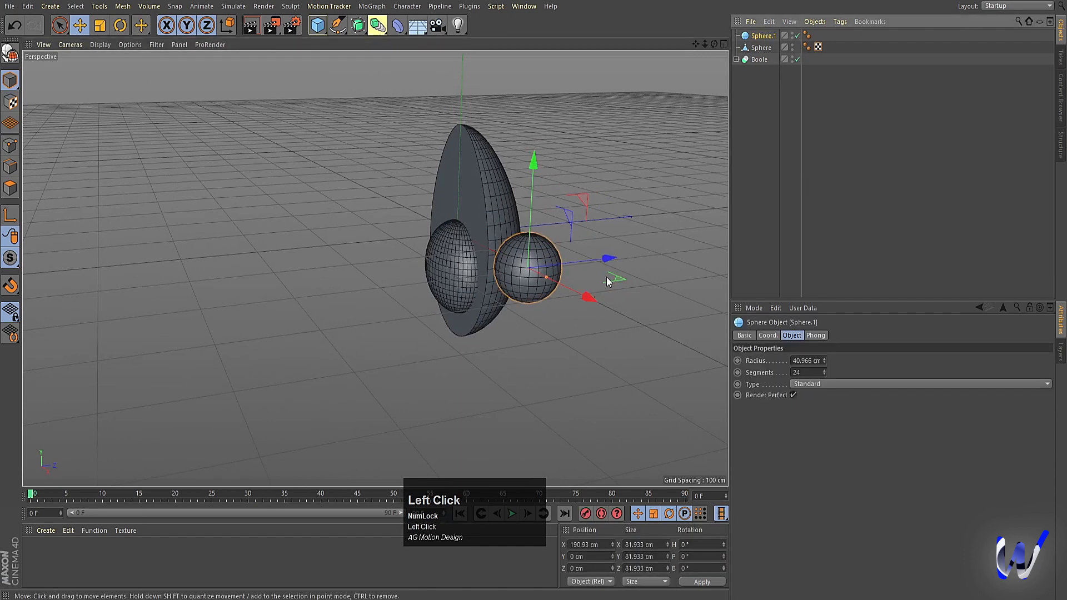
key(c)
key(t)
drag(613, 259, 608, 329)
scroll(559, 297, up, 2)
Duplicate the flattened sphere, move the copy to about -27 cm in Z and shrink it to about 32 cm in diameter
ctrl+drag(760, 36, 757, 54)
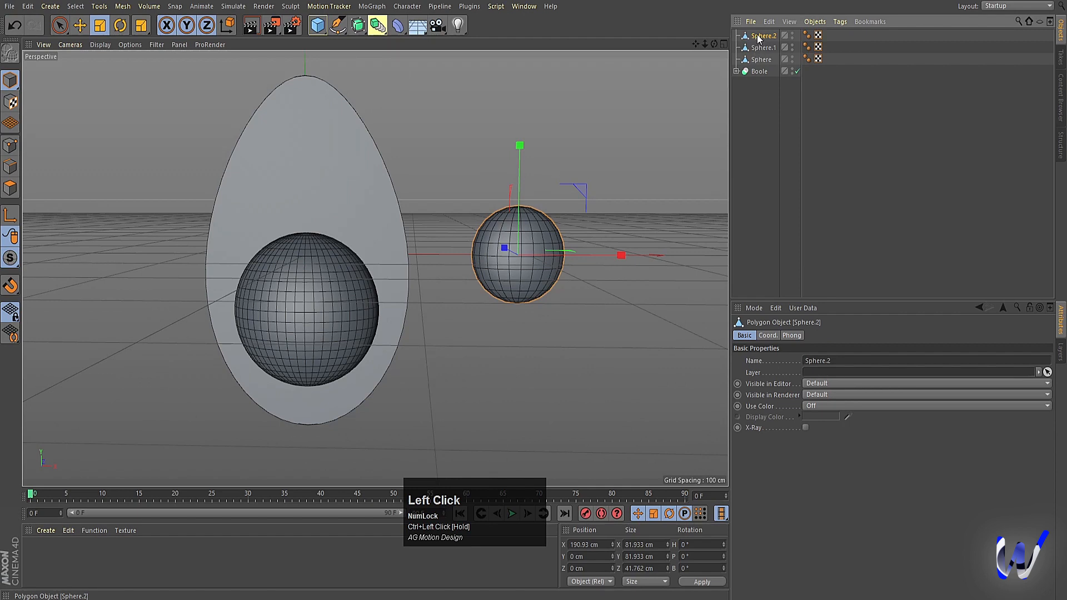
key(t)
drag(637, 303, 554, 304)
key(e)
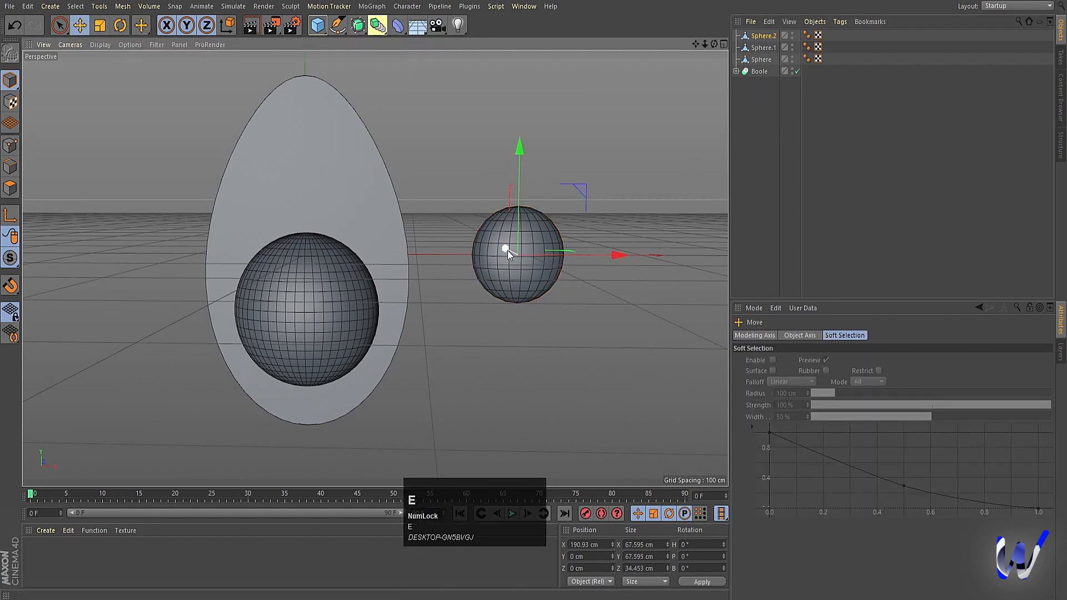
drag(508, 250, 510, 256)
key(t)
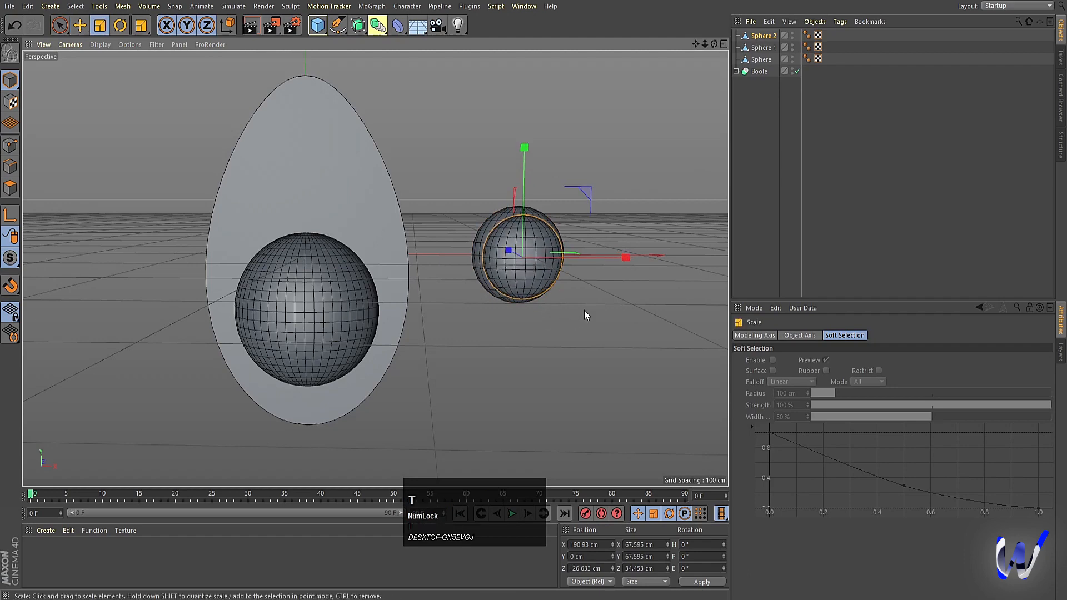
drag(585, 310, 301, 317)
Offset the small copy to about 205 cm in X and 15 cm in Y on the flattened sphere
key(e)
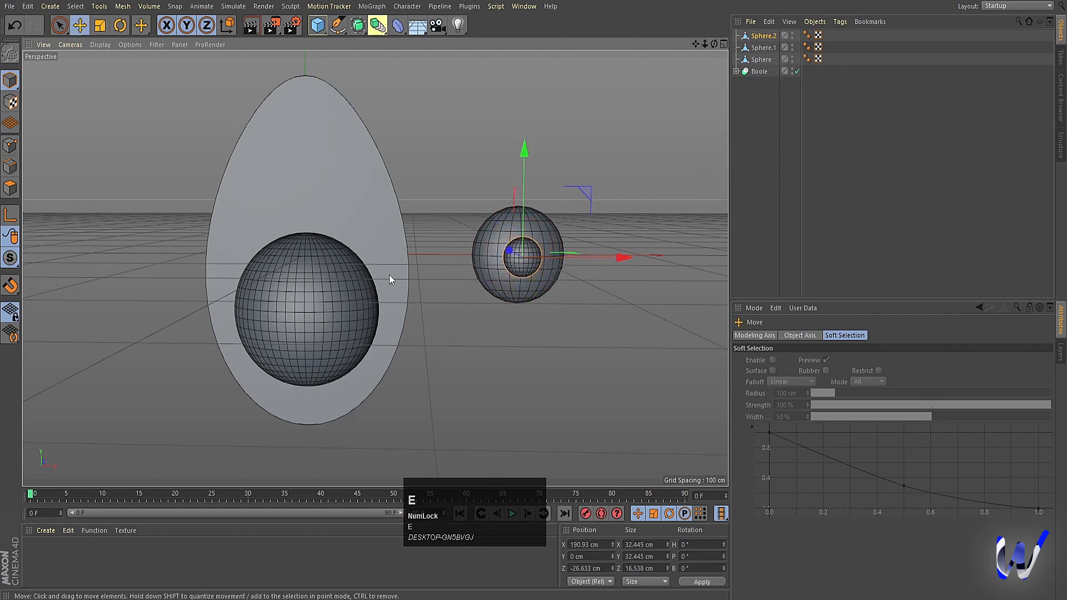
scroll(479, 238, down, 2)
alt+middle_drag(479, 237, 516, 225)
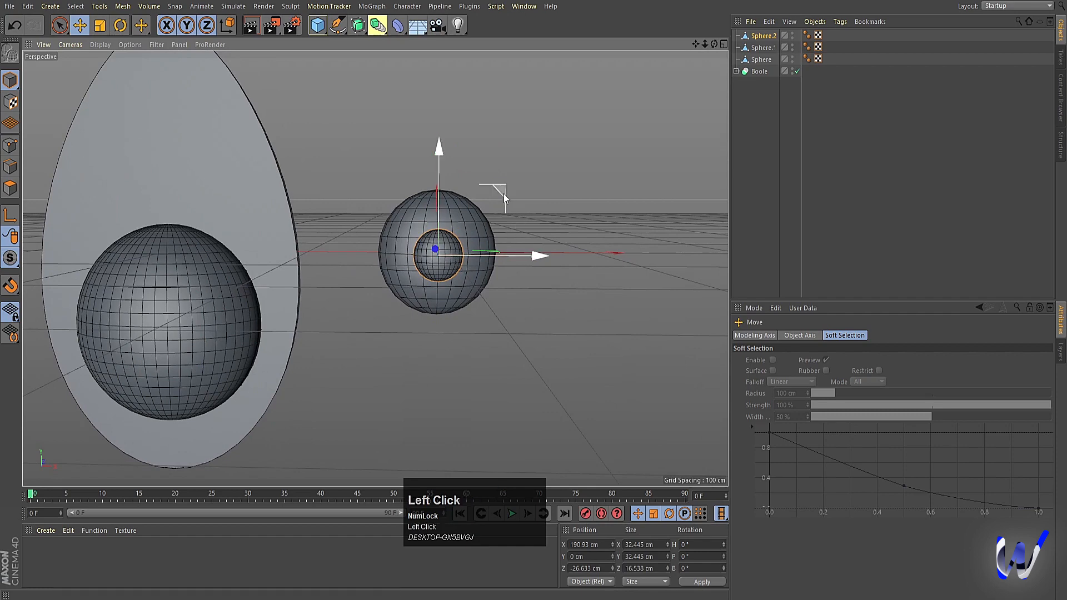
drag(503, 193, 525, 168)
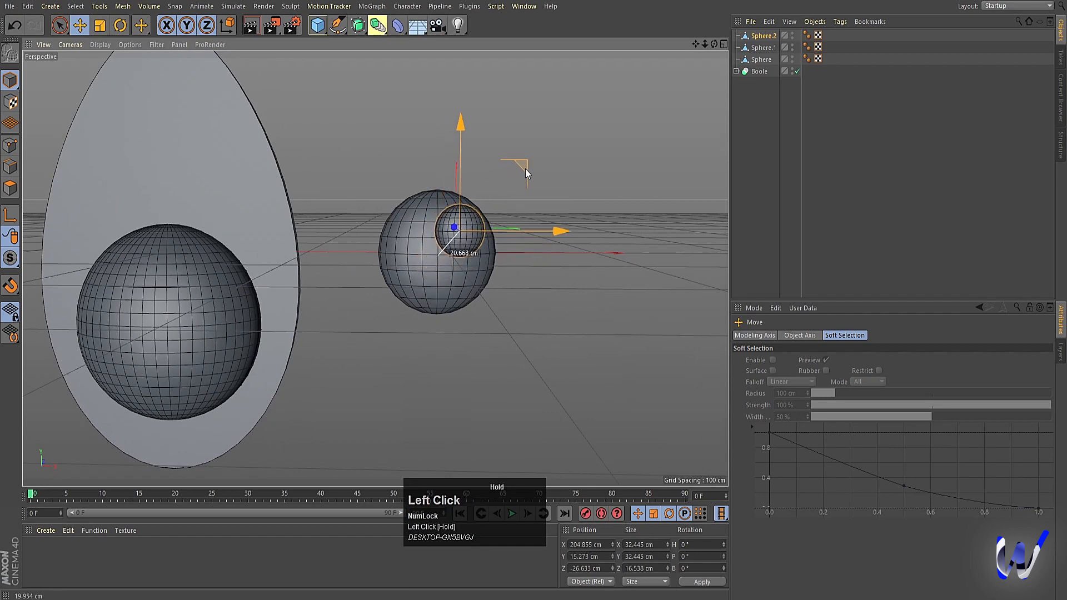
scroll(538, 275, up, 2)
Duplicate the small sphere, shrink the copy to about 14 cm and place it at about 183 cm X, 8 cm Y
middle_click(539, 278)
middle_click(558, 341)
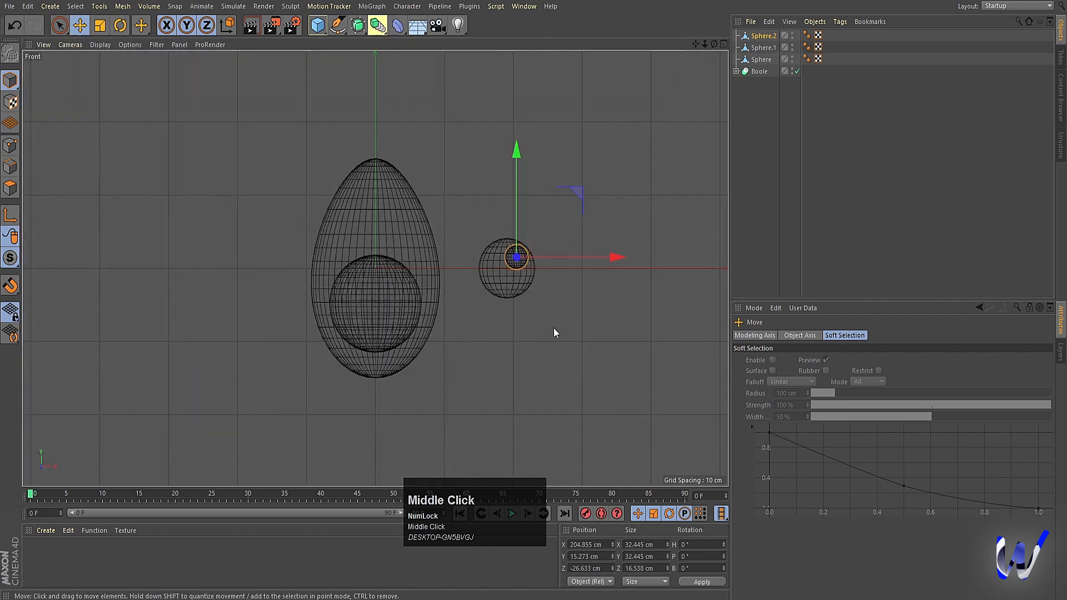
scroll(561, 250, up, 5)
ctrl+drag(489, 231, 452, 252)
key(t)
drag(640, 252, 325, 246)
scroll(405, 307, up, 5)
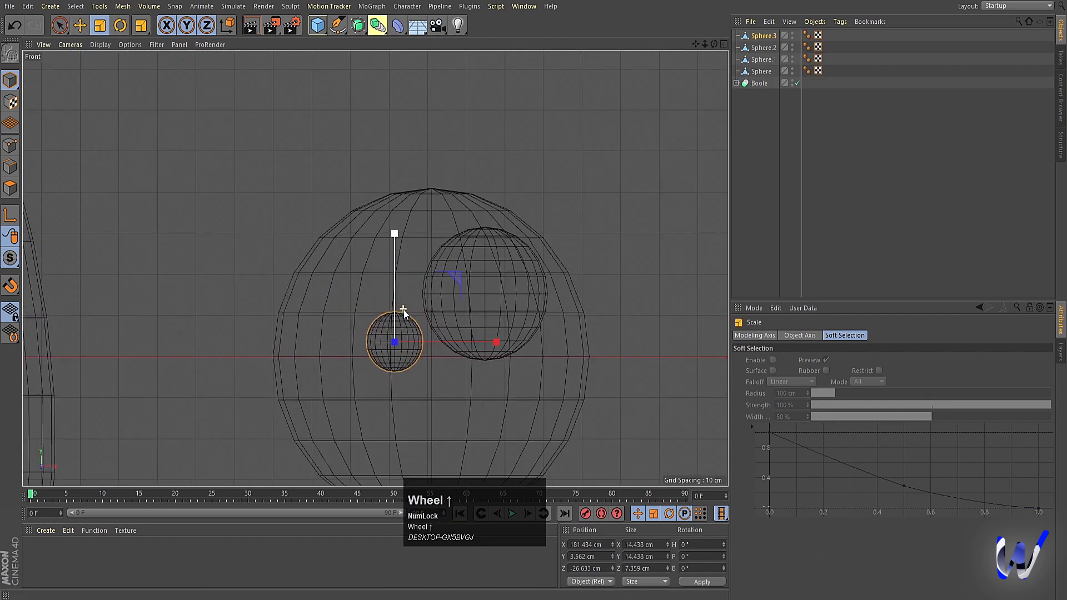
key(e)
drag(440, 300, 449, 268)
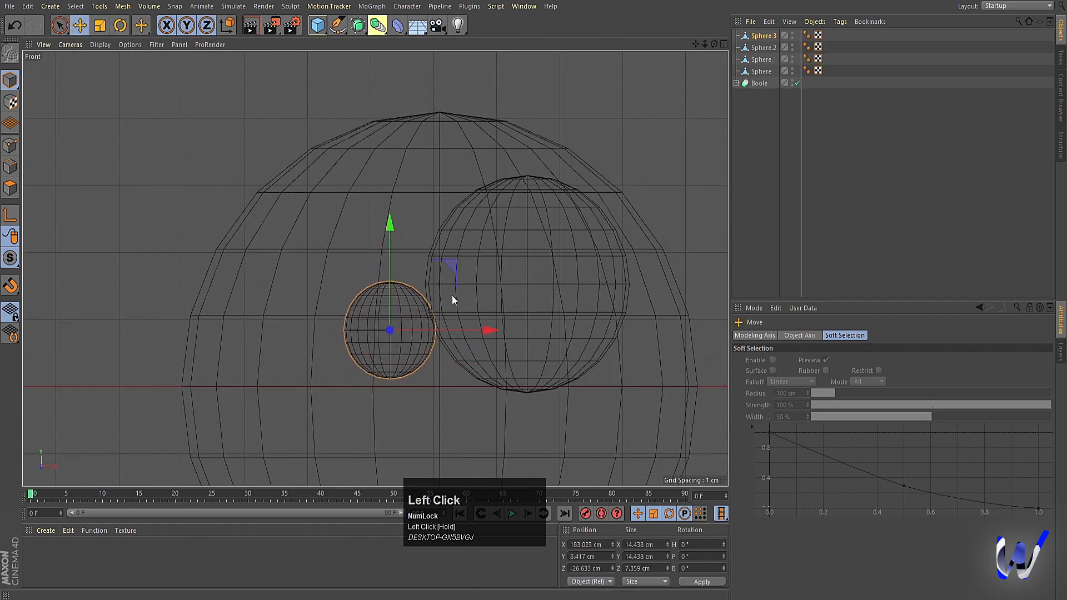
Duplicate the 14 cm sphere, shrink the copy to about 9 cm and place it at about 192 cm X, 0 cm Y
alt+middle_drag(452, 296, 416, 269)
ctrl+drag(411, 191, 467, 276)
key(t)
drag(586, 294, 402, 332)
key(e)
drag(402, 234, 402, 208)
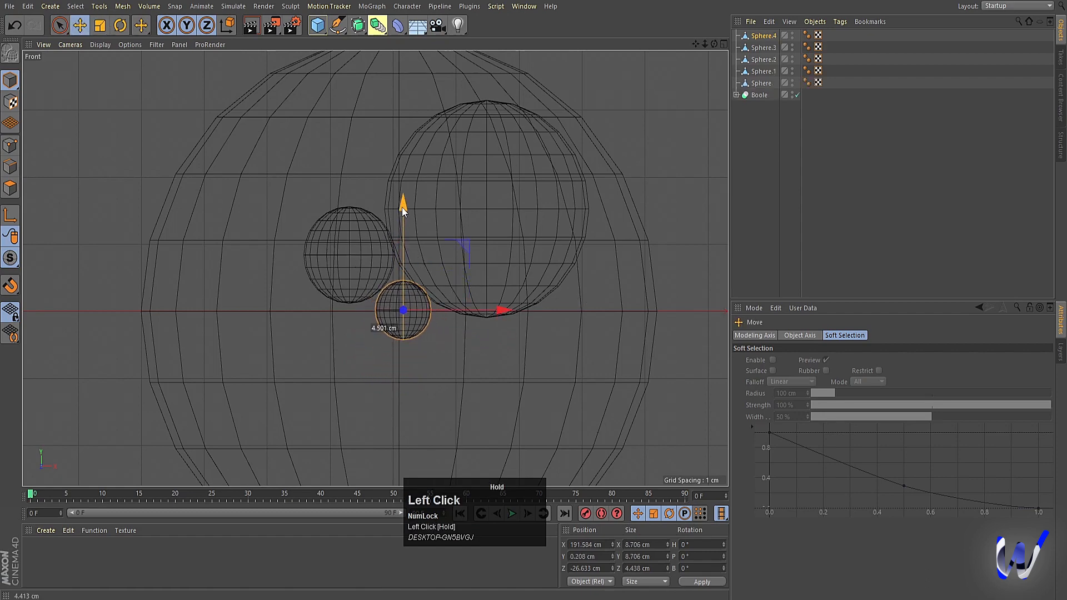
Push the largest highlight sphere back to about -14 cm in Z so it sinks into the flattened sphere
middle_click(478, 316)
middle_click(262, 164)
alt+drag(514, 248, 428, 245)
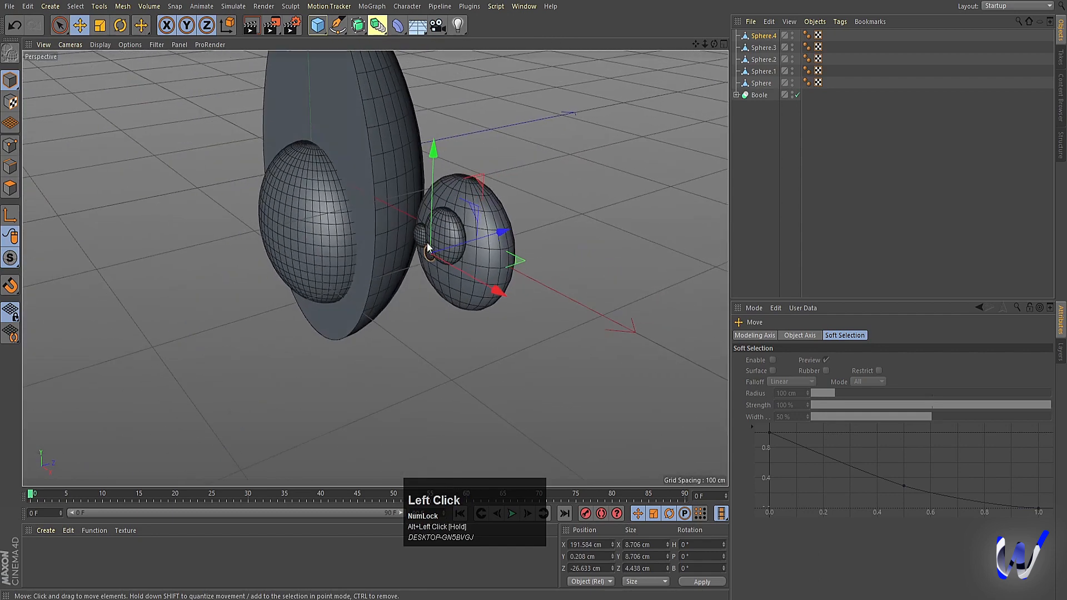
click(446, 225)
drag(516, 215, 534, 209)
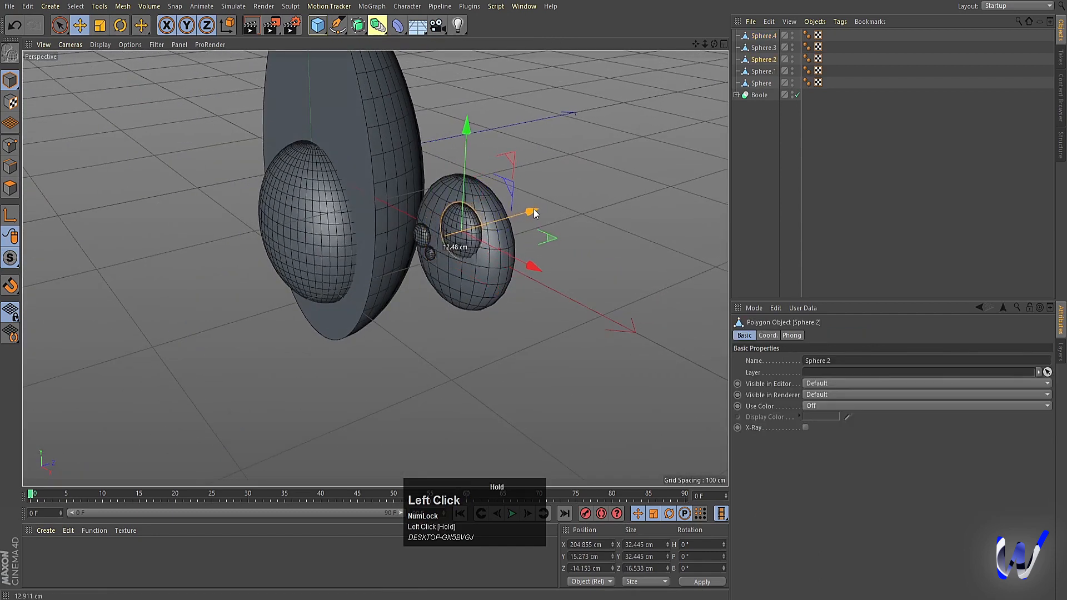
Push the two smaller highlight spheres back along Z into the flattened sphere's surface, then fine-tune the smallest one's depth
shift+click(425, 237)
shift+click(429, 252)
drag(483, 232, 492, 228)
click(461, 261)
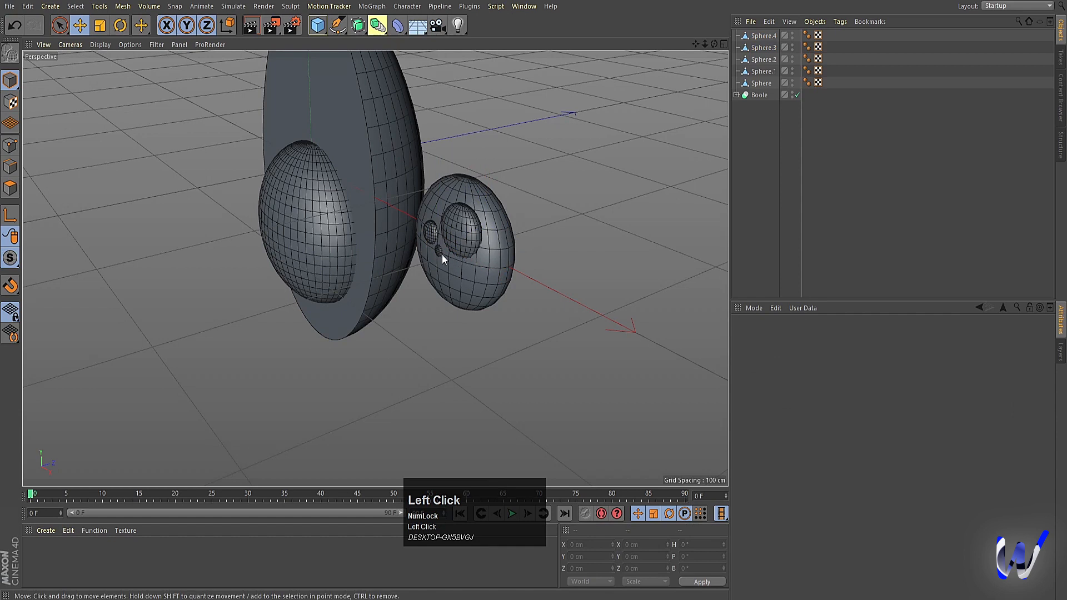
click(442, 255)
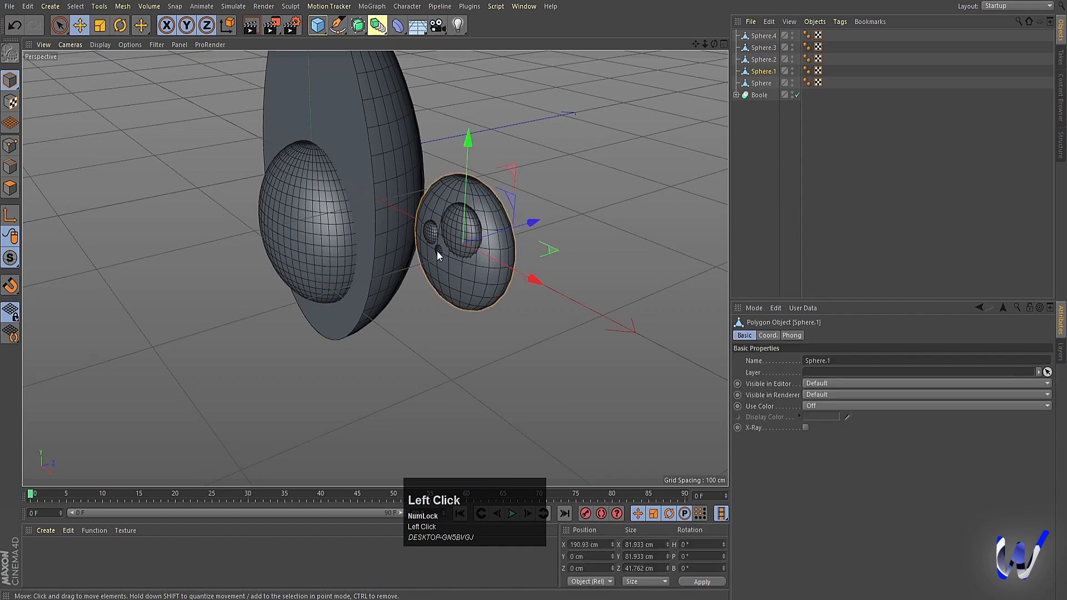
click(762, 36)
drag(519, 225, 515, 225)
click(568, 240)
Bring the largest highlight sphere forward to about -17 cm in Z
alt+drag(415, 345, 431, 342)
alt+drag(471, 323, 483, 300)
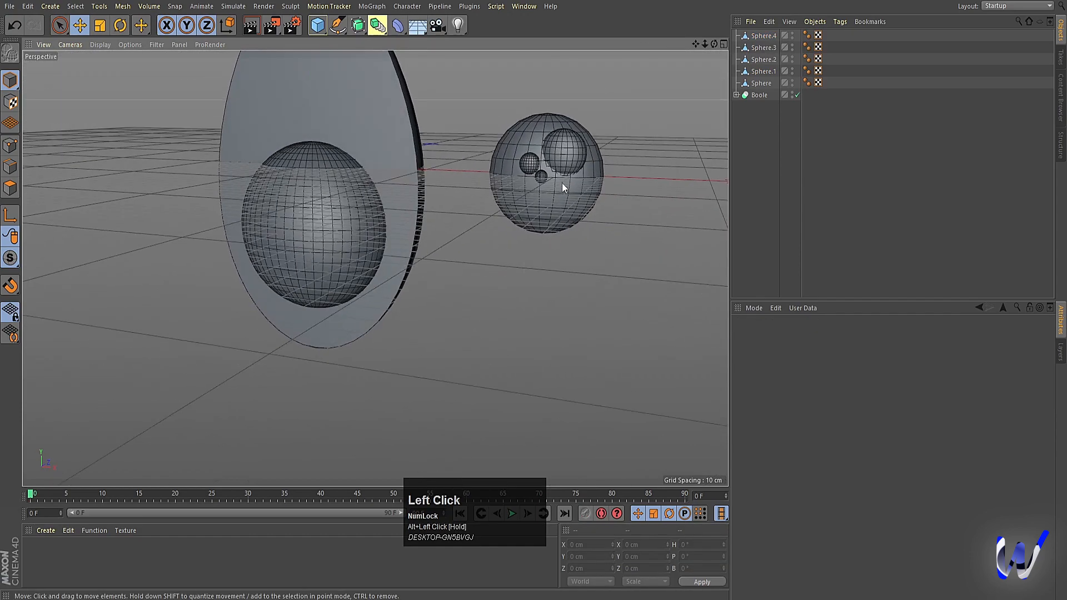
click(569, 168)
scroll(579, 222, down, 4)
alt+drag(585, 220, 575, 219)
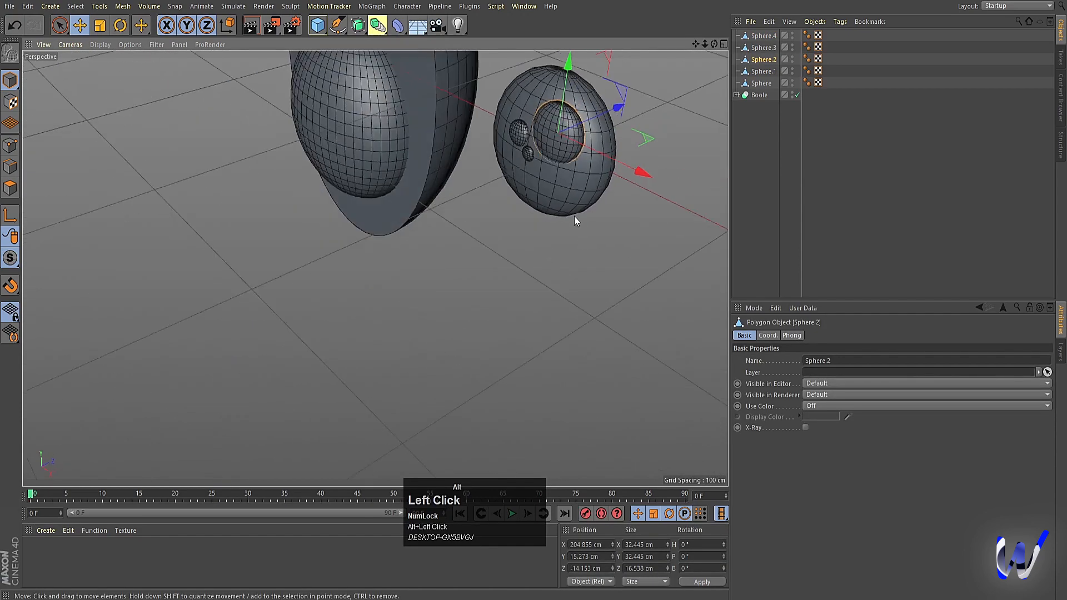
alt+middle_drag(574, 219, 527, 310)
drag(562, 221, 566, 222)
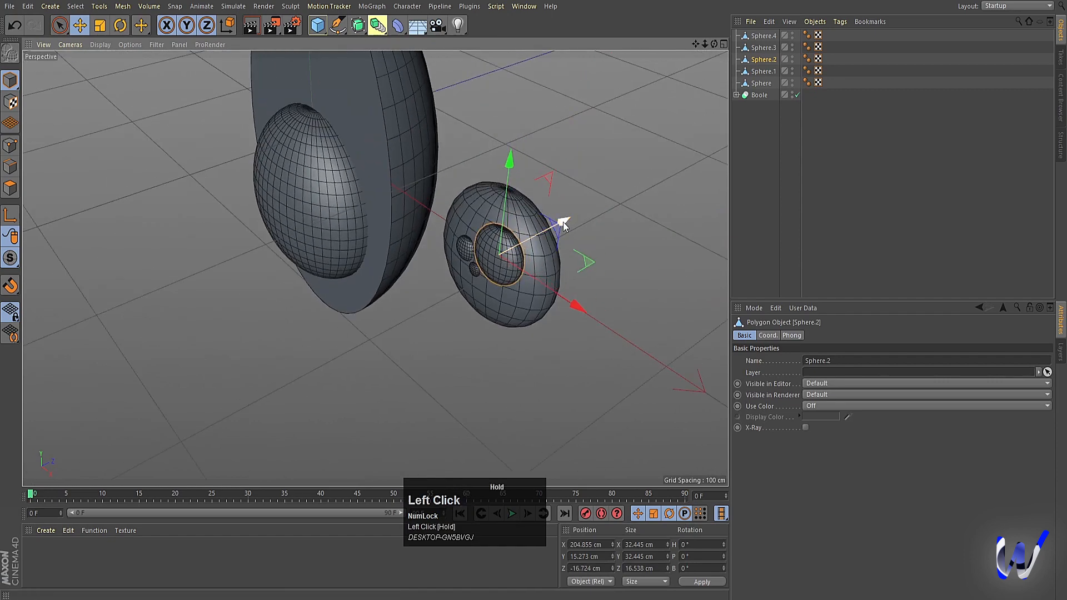
Rotate the largest highlight sphere to a heading of about 5.6° to follow the flattened sphere's curvature
key(r)
drag(478, 295, 482, 292)
click(492, 365)
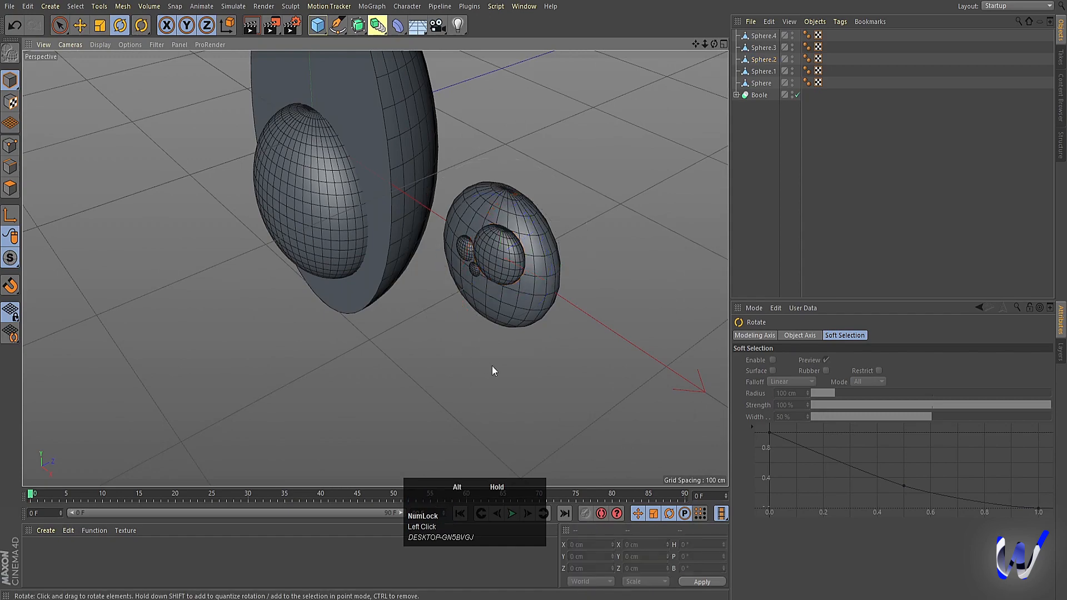
alt+drag(491, 366, 572, 315)
alt+middle_drag(572, 315, 435, 381)
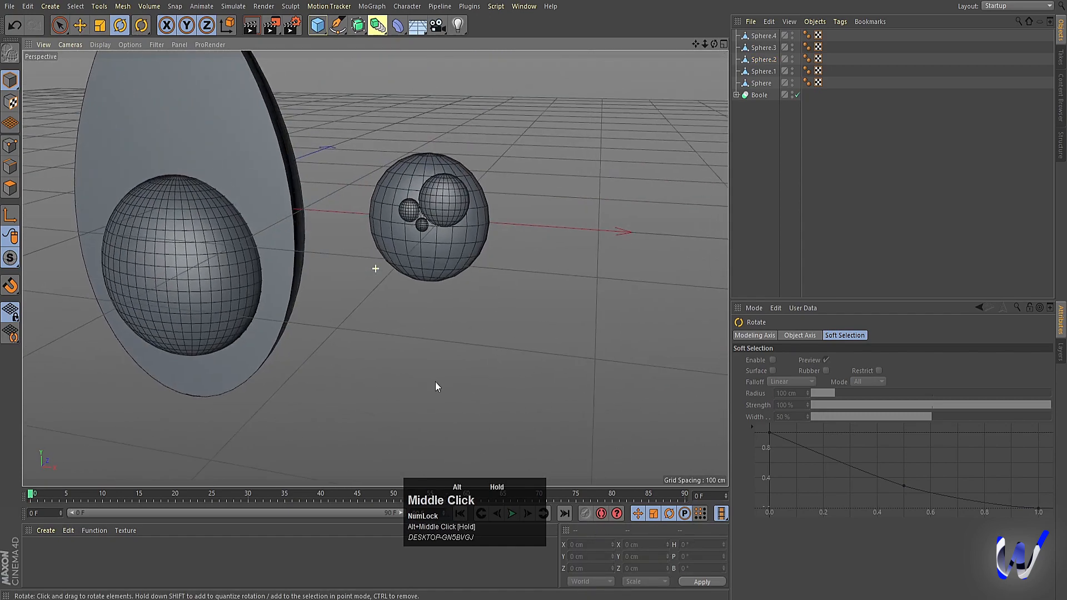
Increase the largest highlight sphere's heading rotation to about 8.6° in the top view
click(448, 217)
middle_click(497, 245)
middle_click(498, 245)
key(s)
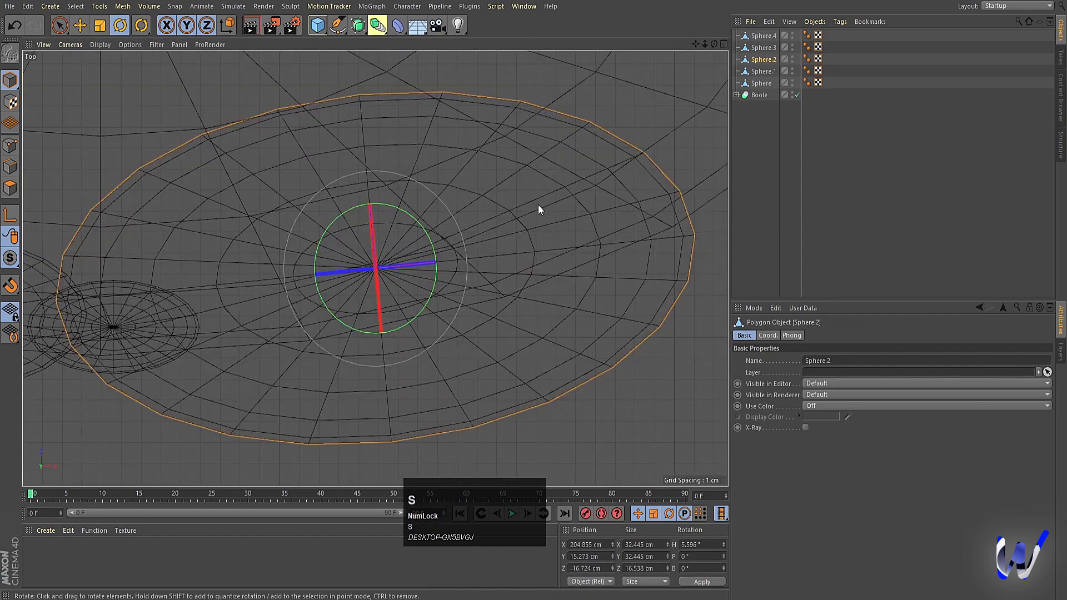
scroll(531, 261, down, 5)
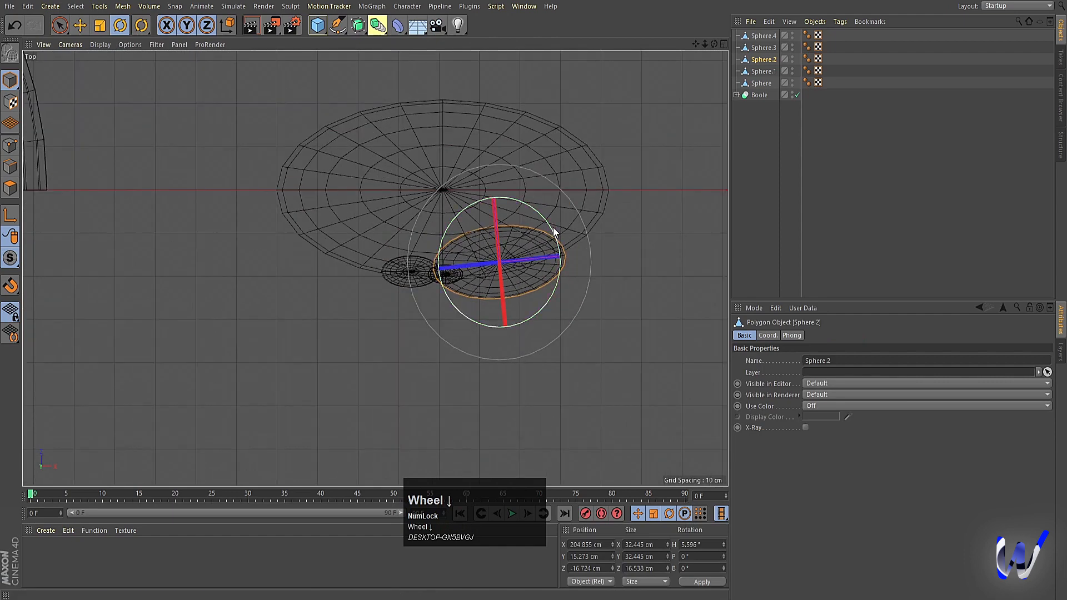
drag(553, 232, 557, 244)
Tilt the largest highlight sphere slightly about the X axis in the side view to match the surface
middle_click(542, 292)
middle_click(241, 367)
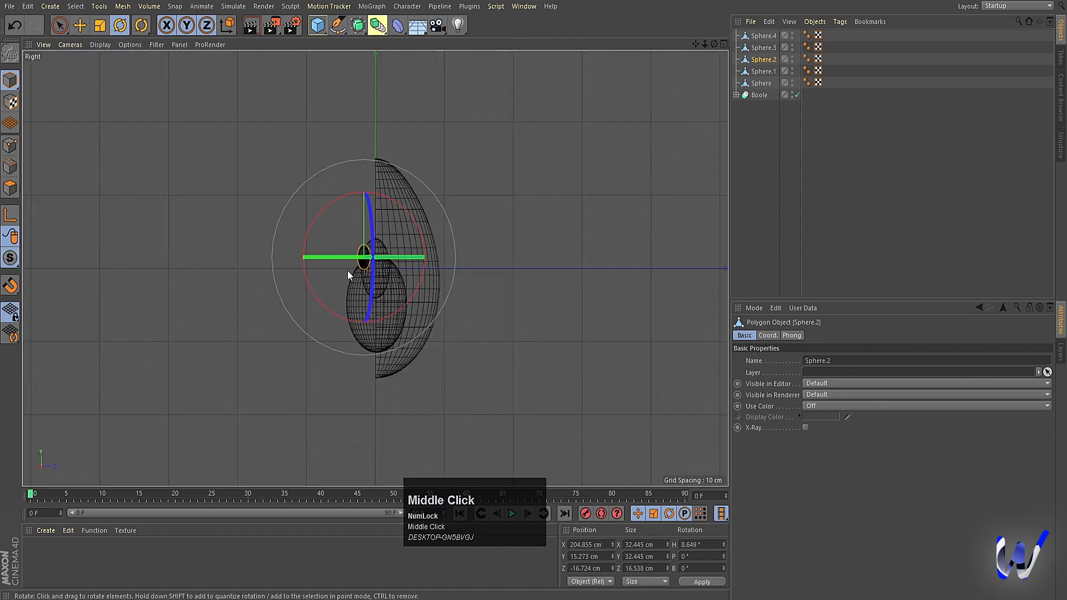
scroll(429, 223, up, 5)
drag(414, 192, 422, 199)
middle_click(412, 314)
middle_click(356, 225)
click(491, 309)
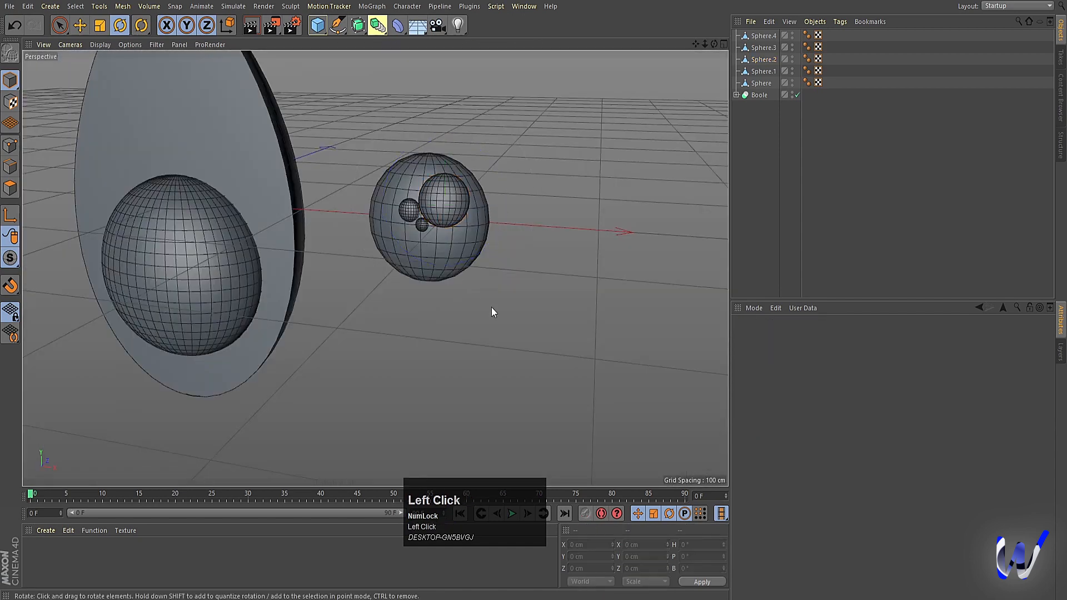
Group the flattened sphere and its three highlight spheres under a null named "eye"
click(753, 89)
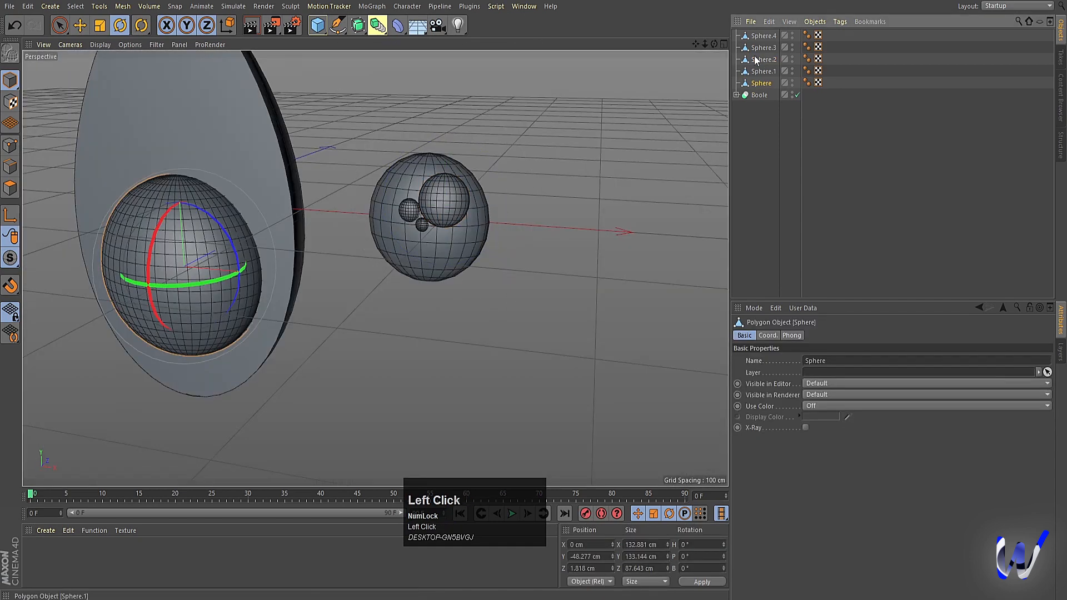
shift+click(756, 38)
ctrl+click(757, 83)
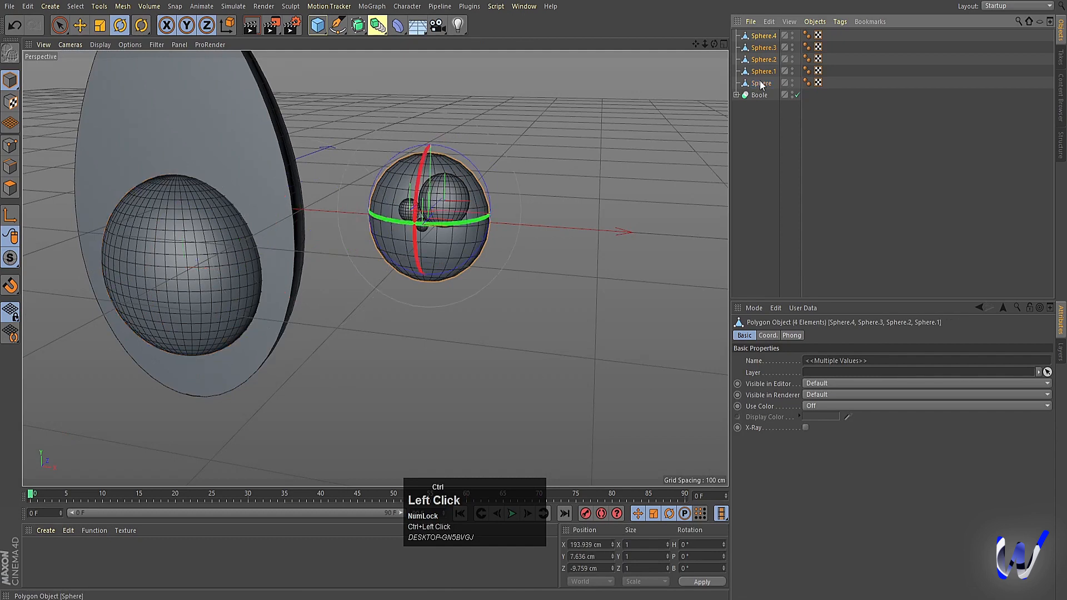
key(alt+g)
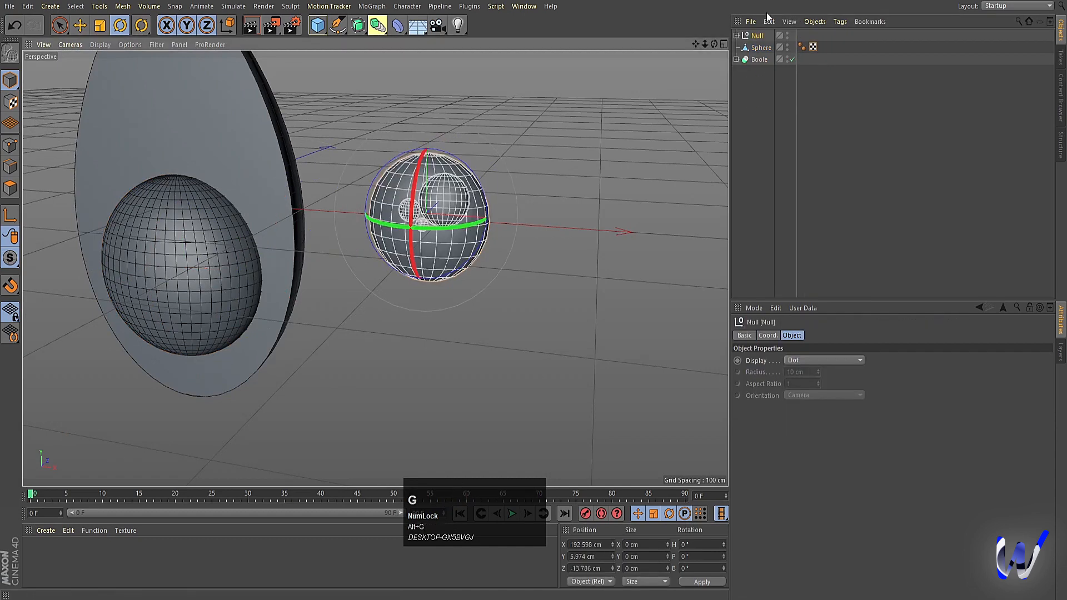
double_click(758, 35)
text(eye)
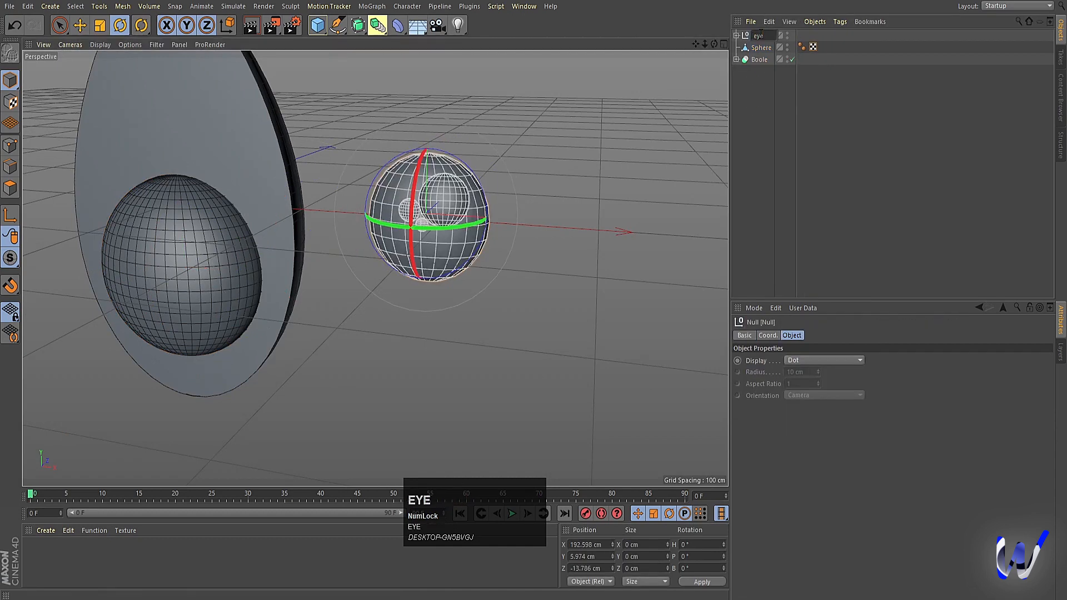
key(Return)
Move the eye group over the egg's round core, to about -16 cm in X and -32 cm in Y
middle_click(472, 219)
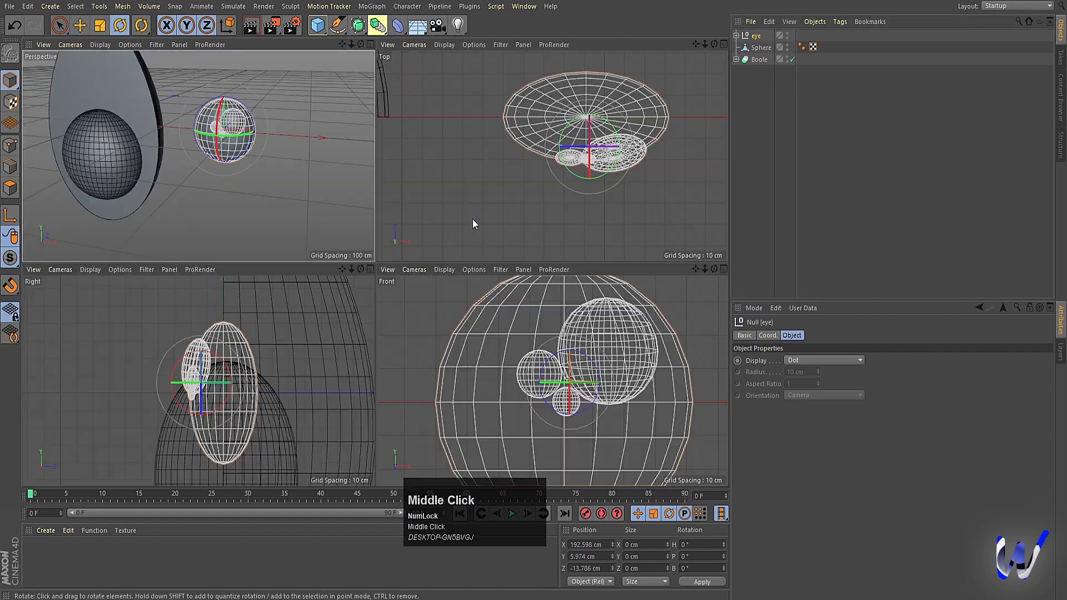
middle_click(259, 319)
scroll(492, 287, down, 3)
key(e)
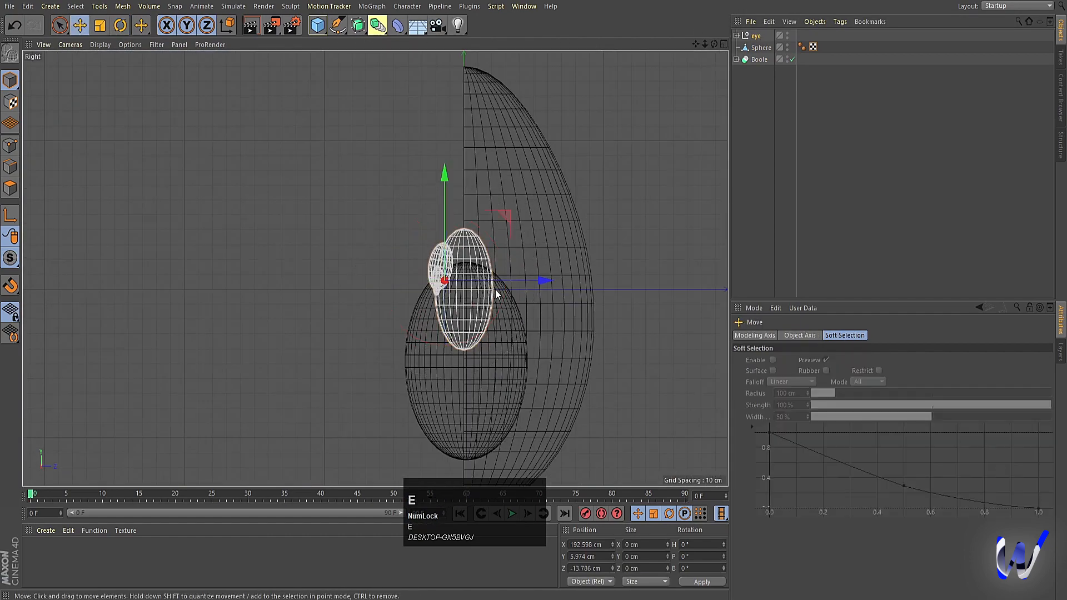
middle_click(515, 333)
middle_click(514, 332)
scroll(512, 335, down, 4)
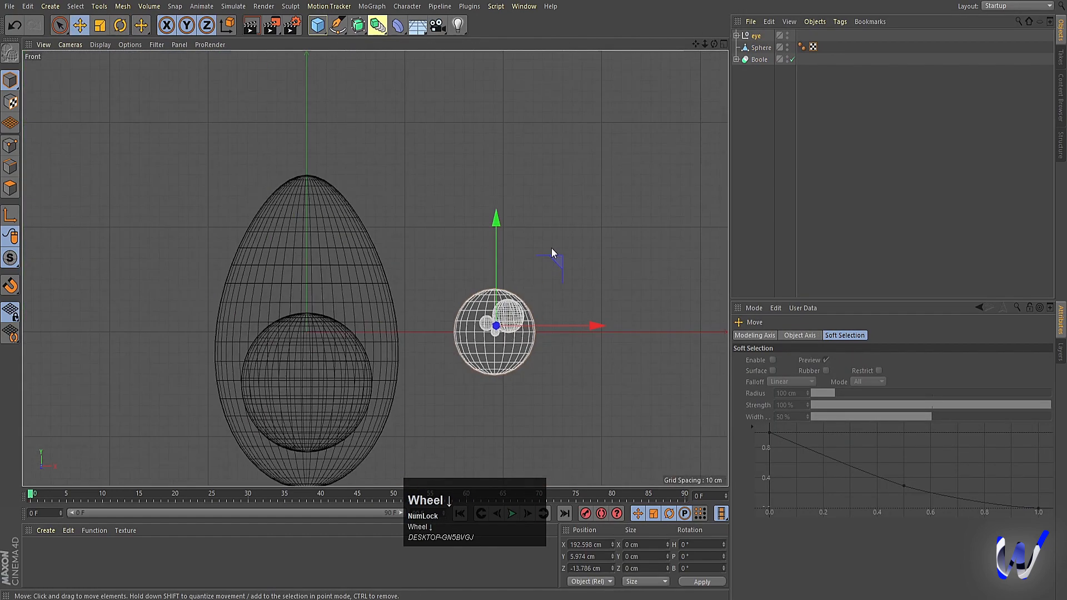
drag(551, 247, 345, 293)
Shrink the eye group to roughly half its size and shift it to about -25 cm in X
key(t)
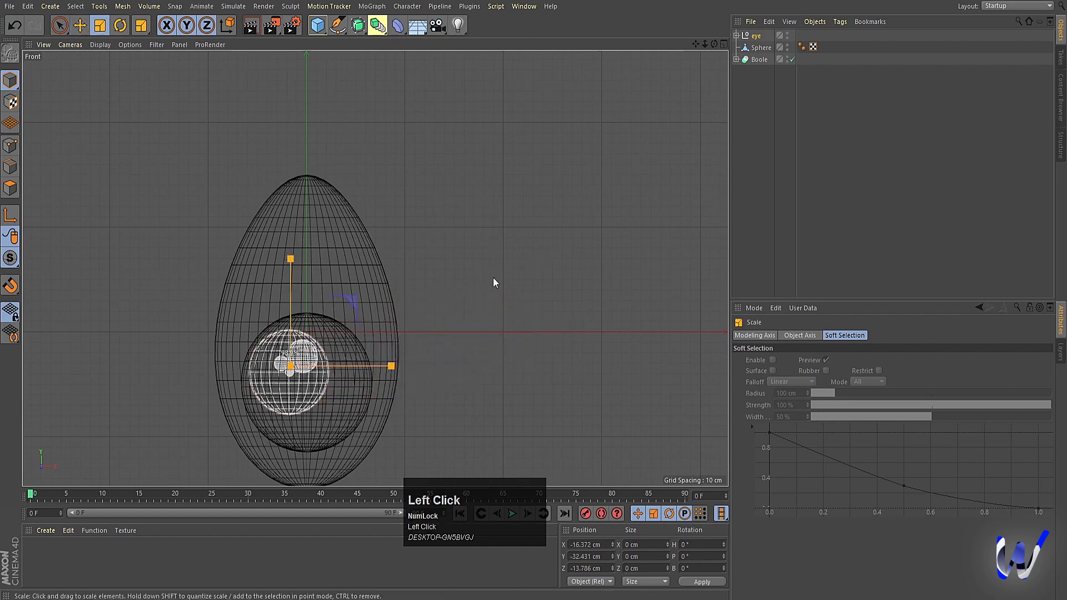
drag(493, 278, 296, 315)
scroll(298, 361, up, 3)
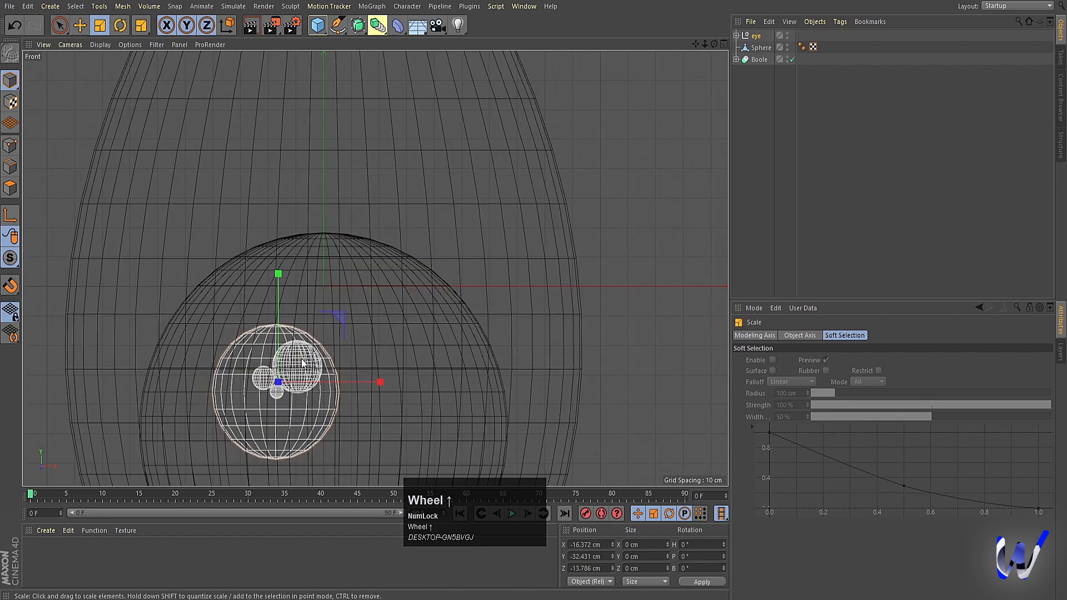
key(e)
alt+middle_drag(386, 384, 443, 274)
drag(433, 276, 409, 273)
middle_click(413, 276)
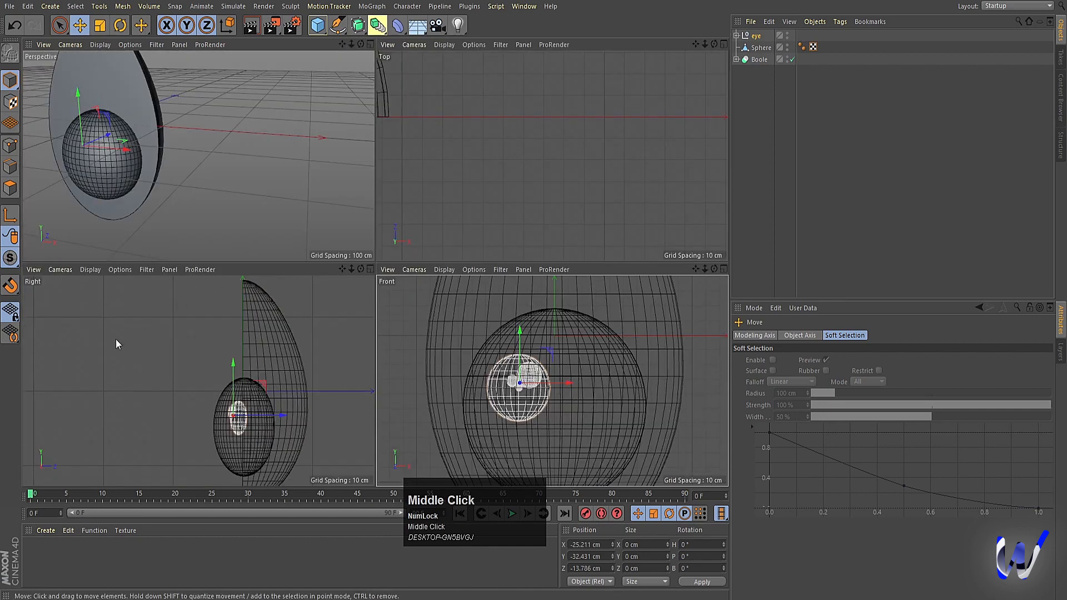
Move the eye group forward to about -48 cm in Z and tilt its pitch to about -4° in the side view
middle_click(159, 349)
drag(537, 337, 491, 337)
key(r)
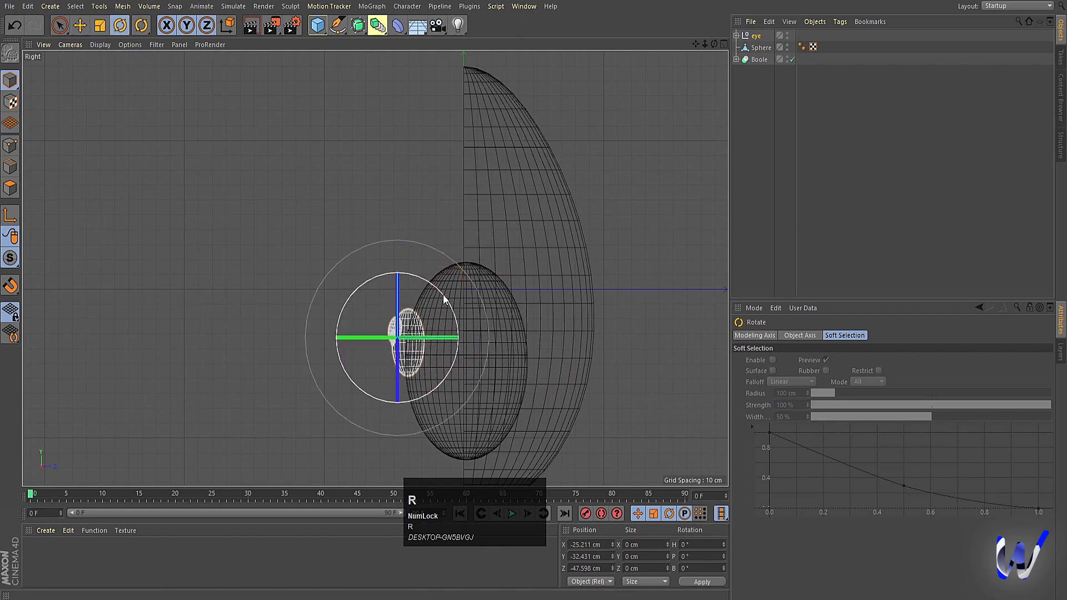
drag(443, 294, 442, 292)
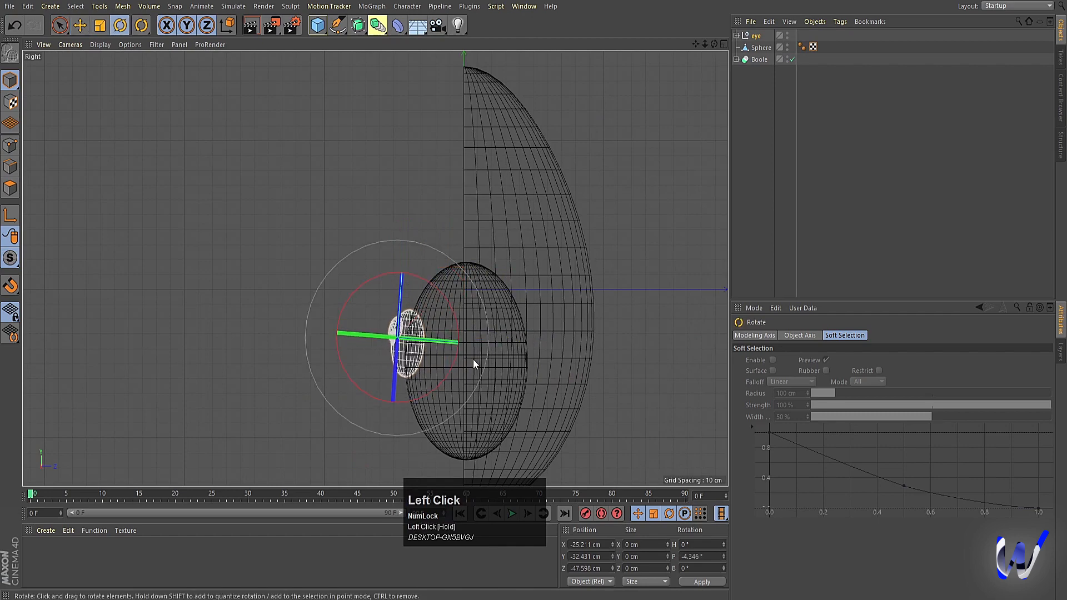
middle_click(473, 359)
Duplicate the eye group along X onto the other half of the round core as the second eye
middle_click(505, 355)
key(e)
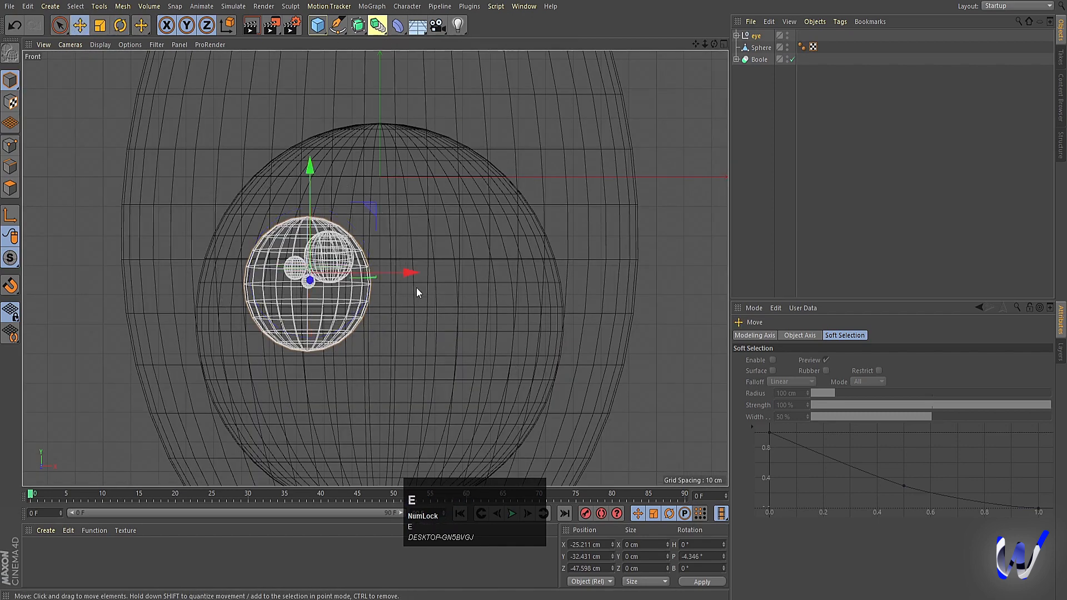
ctrl+drag(408, 273, 501, 256)
middle_click(536, 331)
middle_click(239, 209)
click(506, 280)
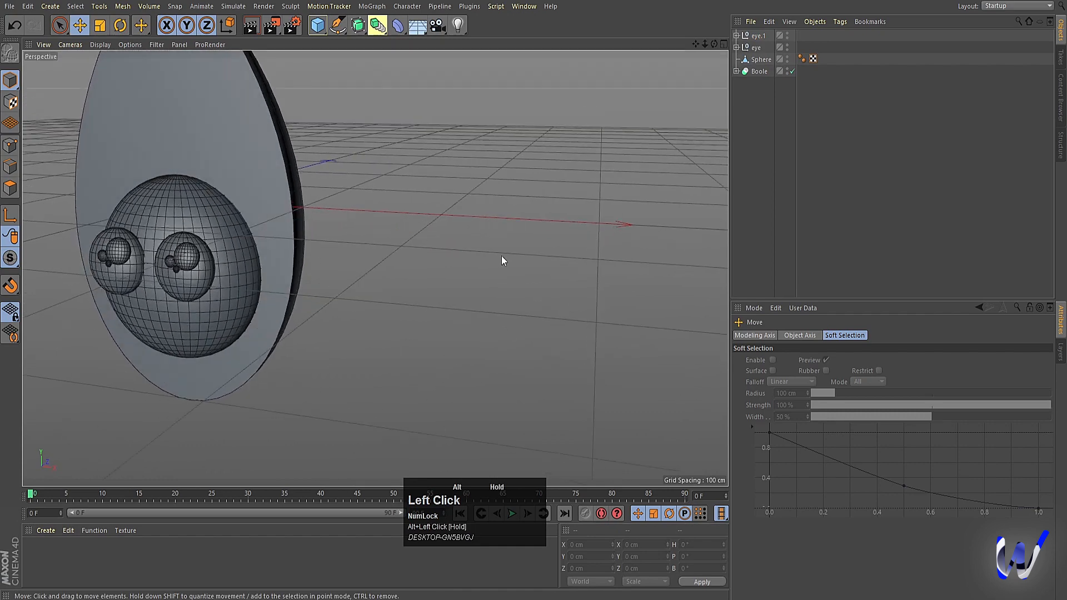
Select both eye groups and flatten them along their depth axis in the side view
click(758, 47)
shift+click(758, 36)
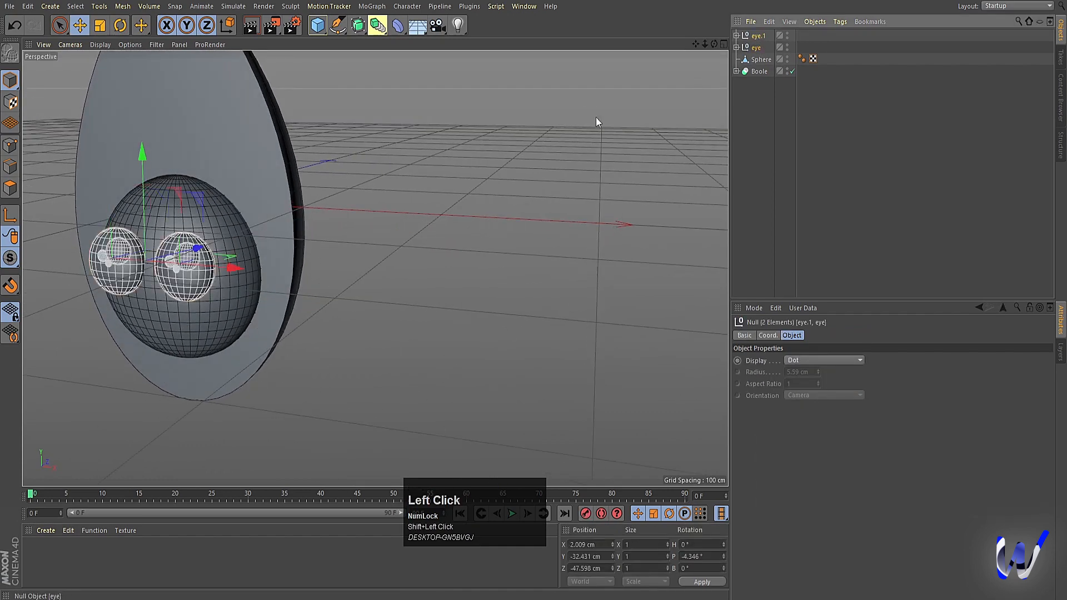
middle_click(340, 222)
middle_click(314, 383)
scroll(415, 312, up, 3)
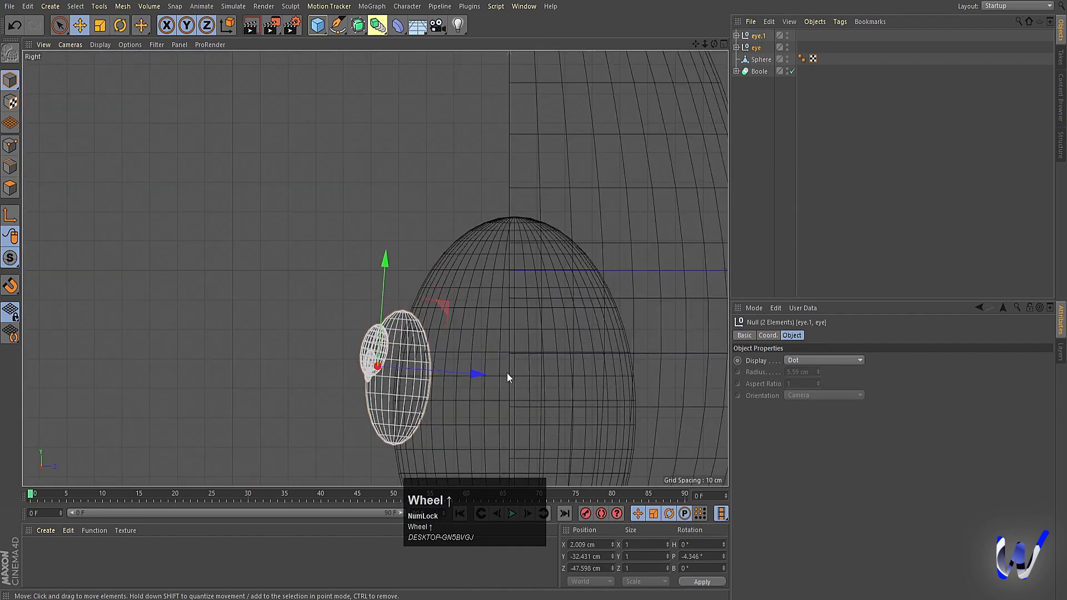
key(t)
drag(480, 374, 436, 368)
Tilt both eyes to a pitch of about -8° and push them back against the core to about -44 cm in Z
key(r)
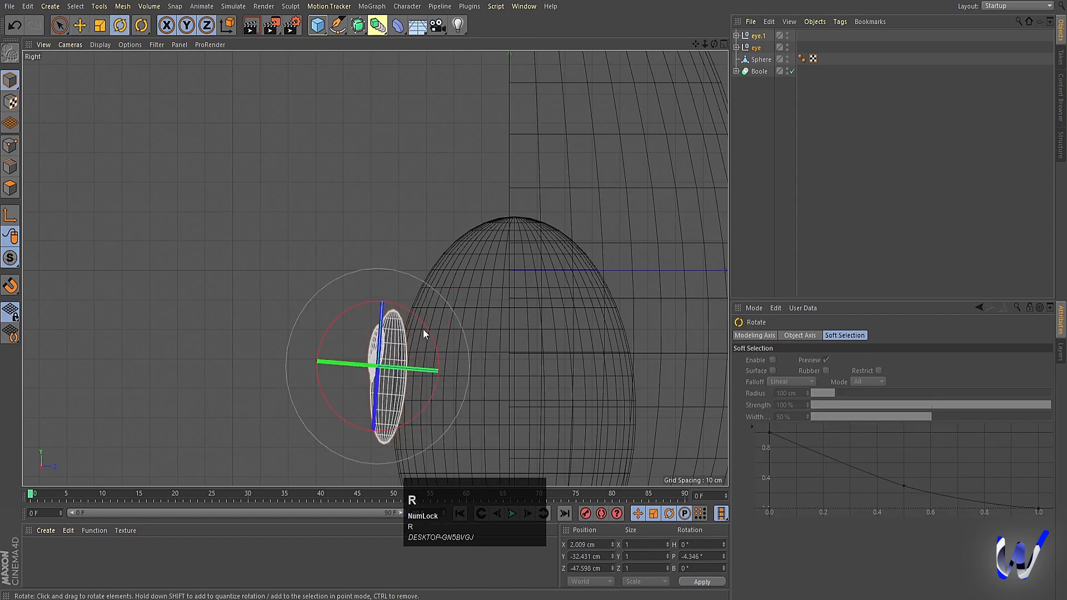
drag(422, 329, 430, 322)
key(e)
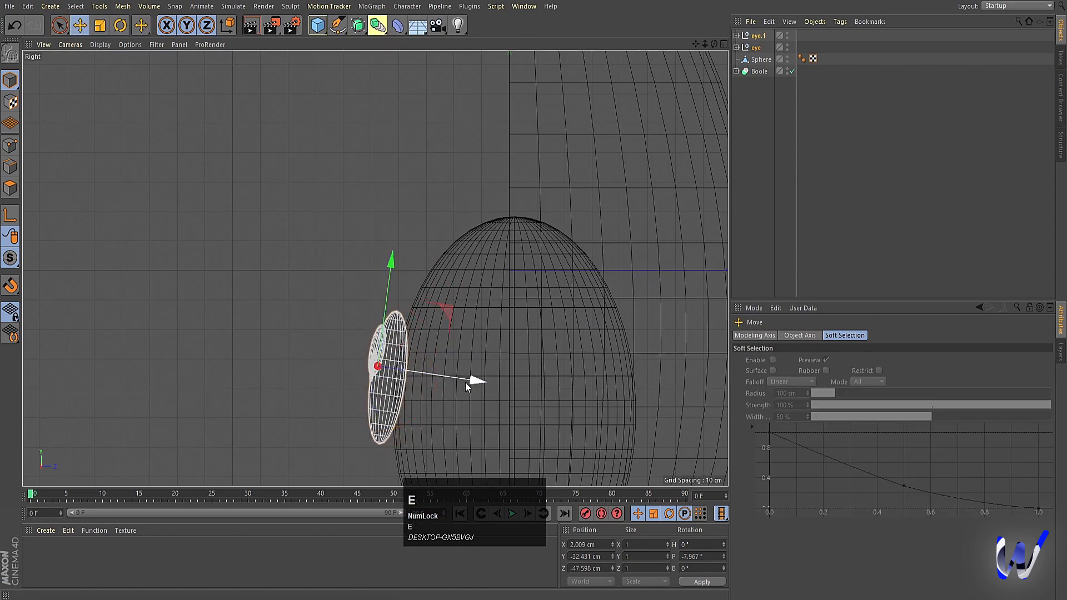
drag(465, 383, 476, 392)
middle_click(476, 392)
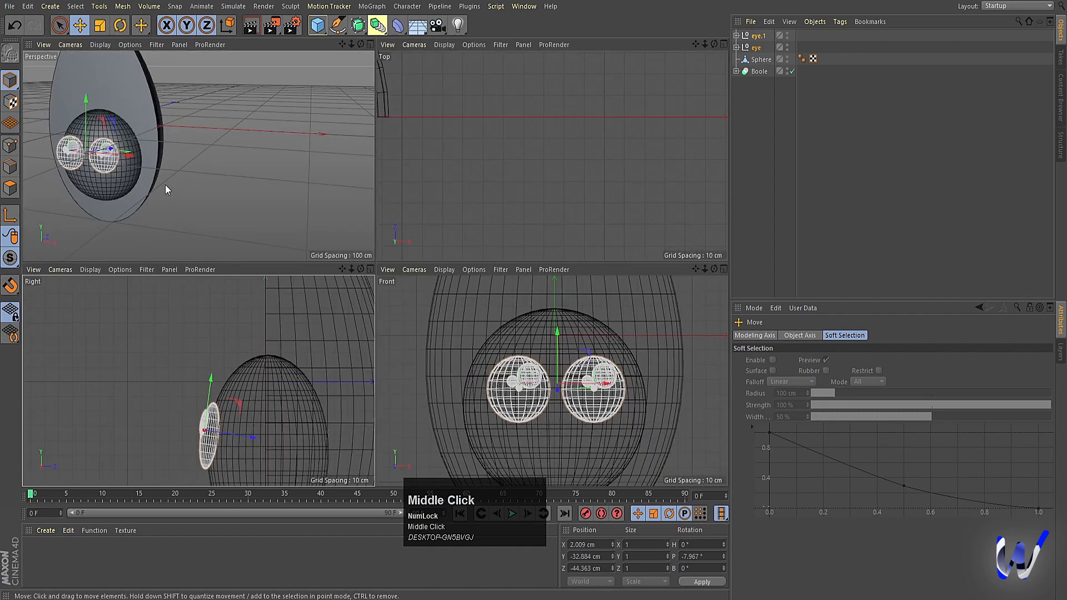
middle_click(165, 185)
click(459, 312)
Frame the character's face in the perspective view and add a camera from that viewpoint
alt+right_drag(470, 314, 366, 309)
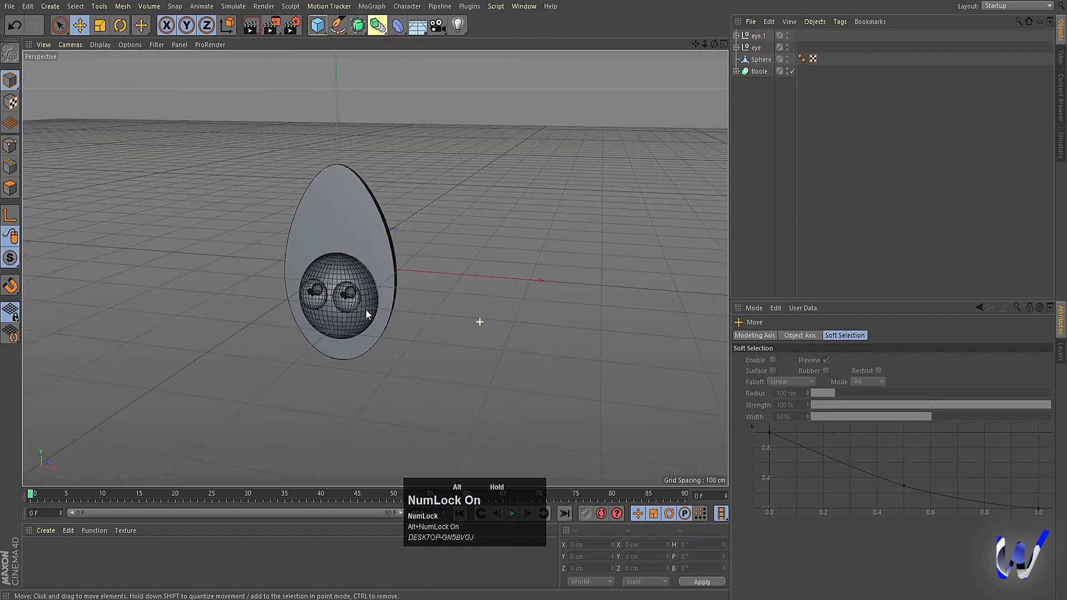
alt+middle_drag(358, 389, 389, 355)
scroll(359, 275, up, 5)
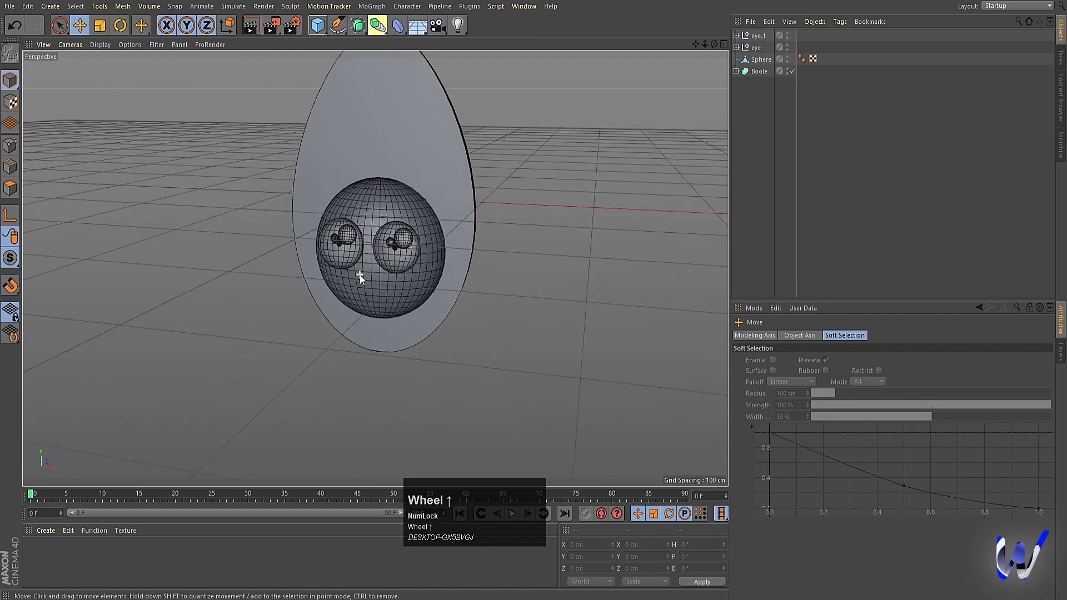
mouse_move(359, 275)
alt+mouse_down()
mouse_move(387, 293)
mouse_move(345, 269)
alt+mouse_up()
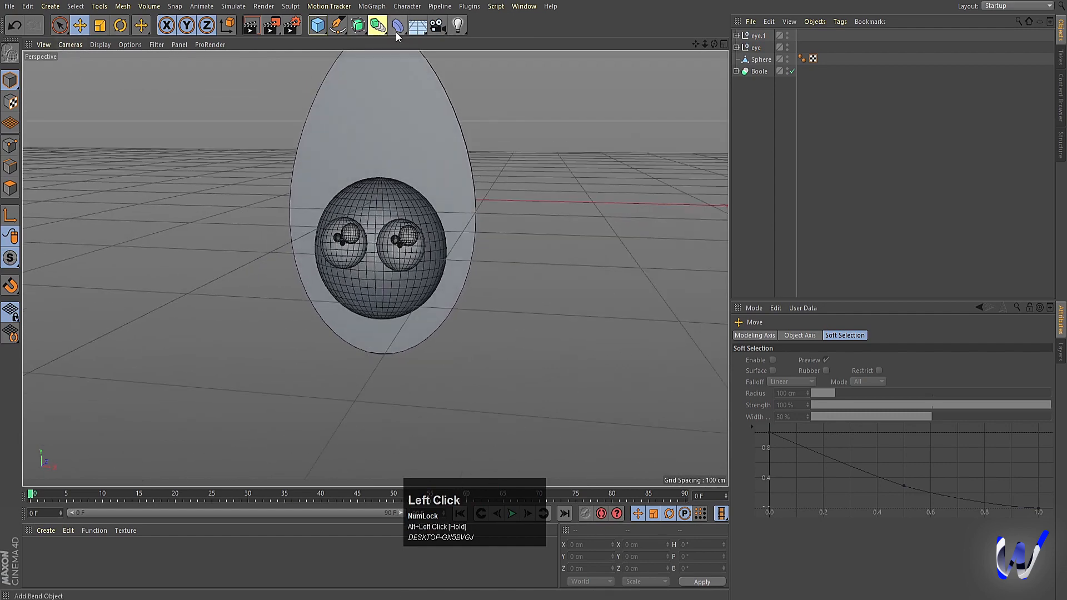
click(436, 26)
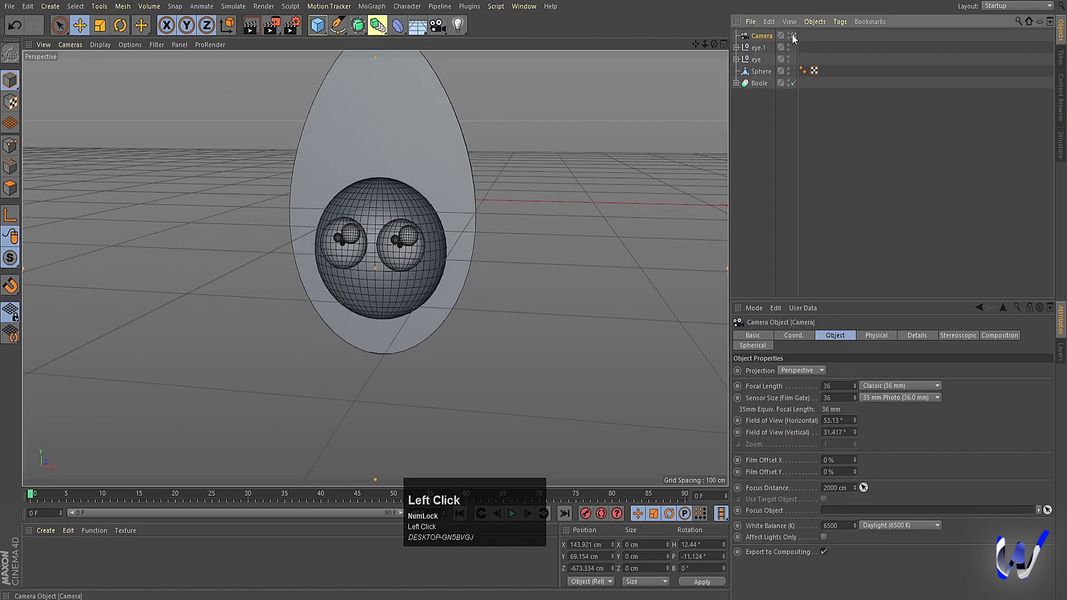
Try a parallel projection for the camera and inspect the halved egg from other angles
click(71, 44)
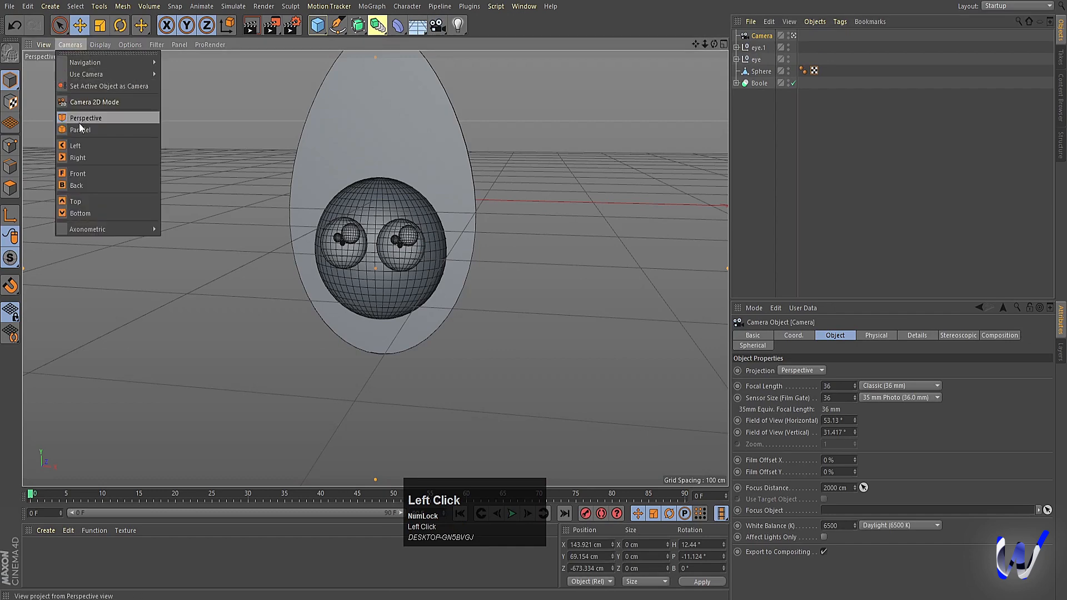
click(79, 130)
alt+drag(280, 303, 305, 305)
alt+middle_drag(280, 299, 339, 333)
alt+drag(339, 332, 378, 321)
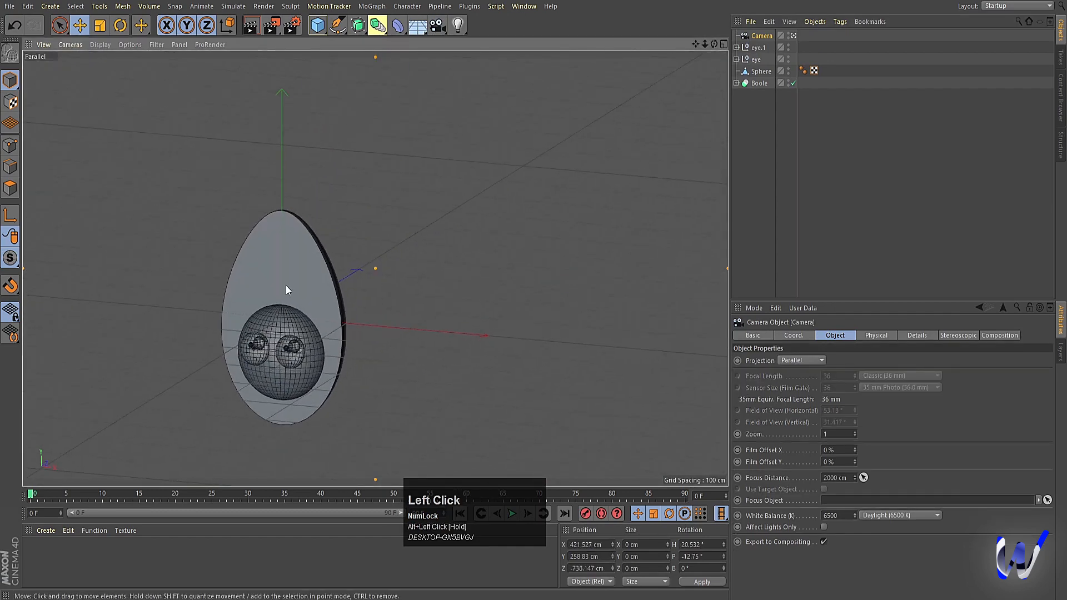
click(292, 229)
key(s)
alt+right_drag(356, 257, 478, 282)
alt+drag(478, 283, 444, 275)
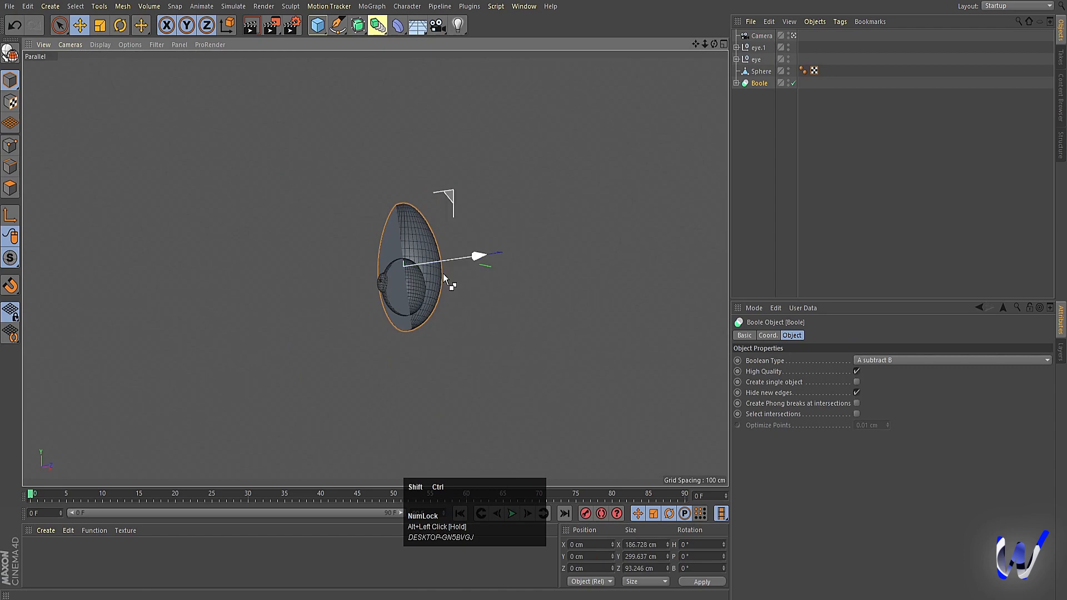
key(ctrl+shift+z)
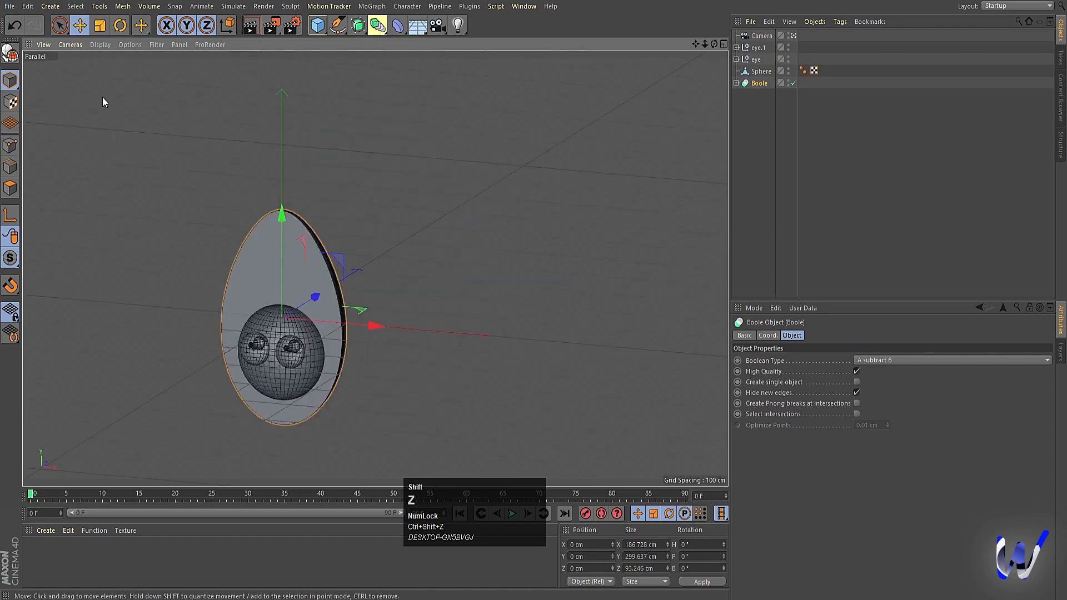
Return the camera to perspective projection and view the egg at an angle
click(70, 44)
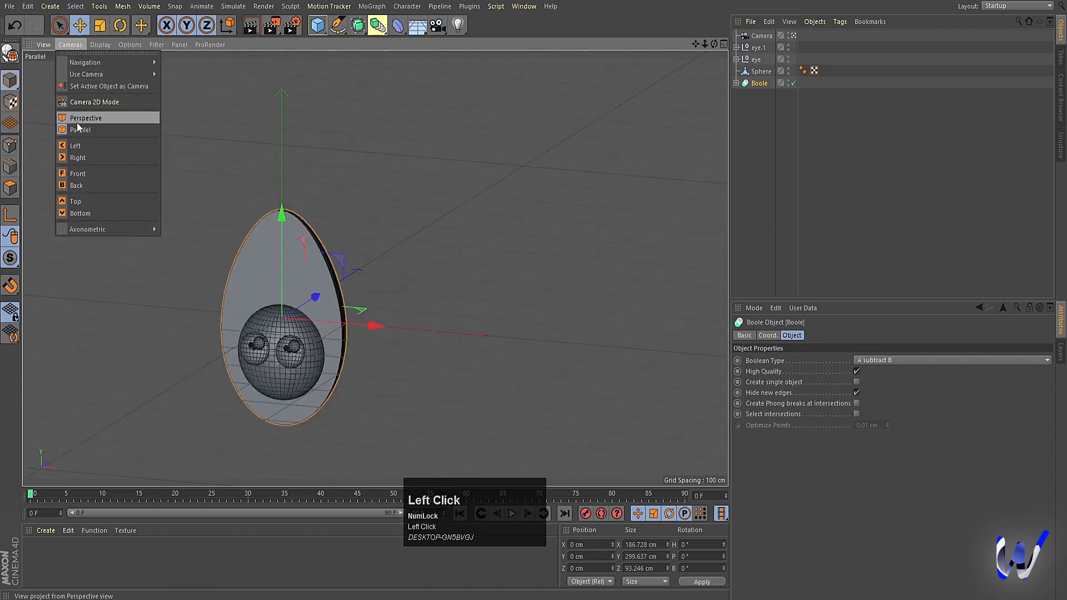
click(77, 123)
click(748, 145)
alt+drag(347, 294, 182, 285)
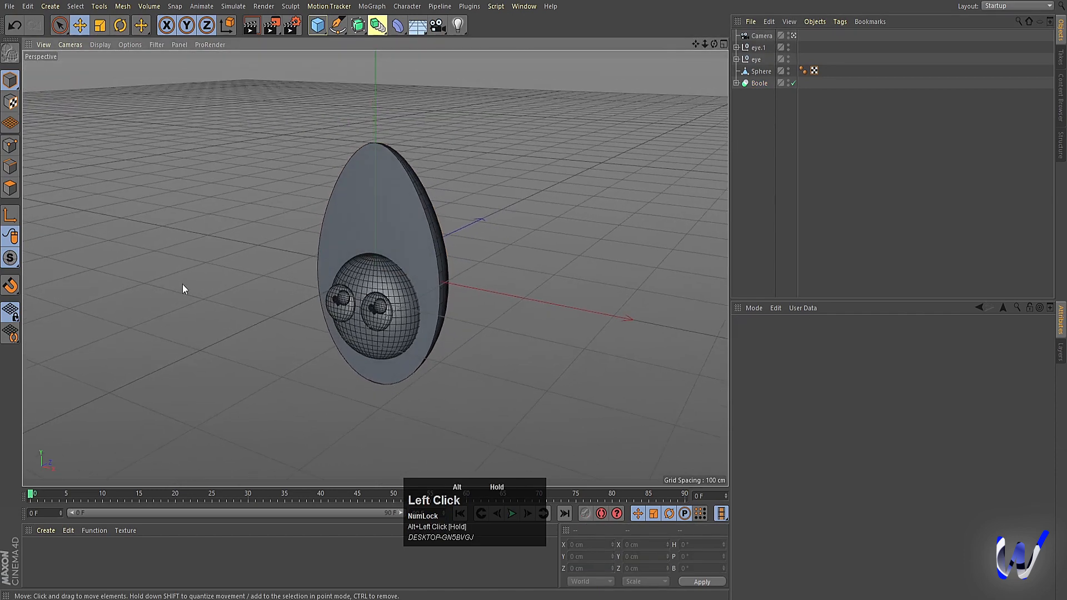
Narrow the camera's horizontal field of view to about 16° and compare its view with the default one
click(757, 37)
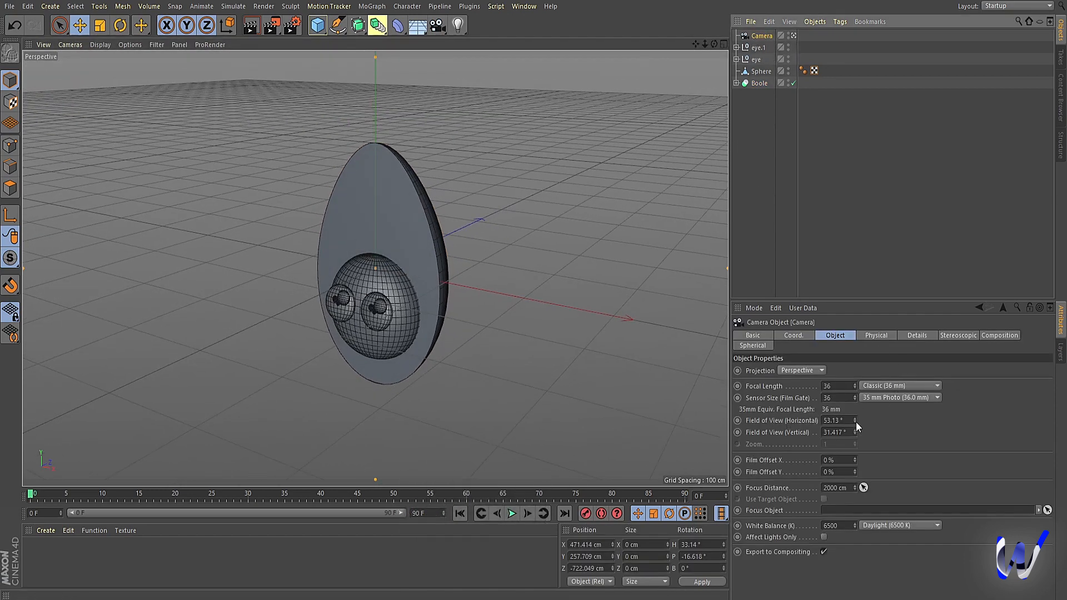
drag(856, 422, 856, 478)
alt+drag(429, 376, 375, 368)
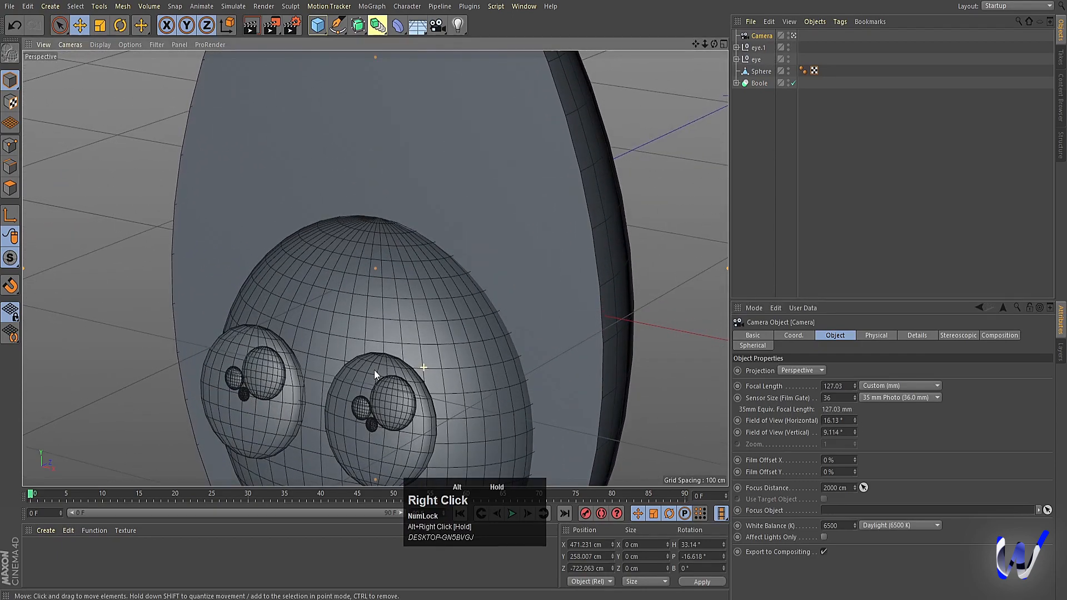
click(810, 36)
click(792, 36)
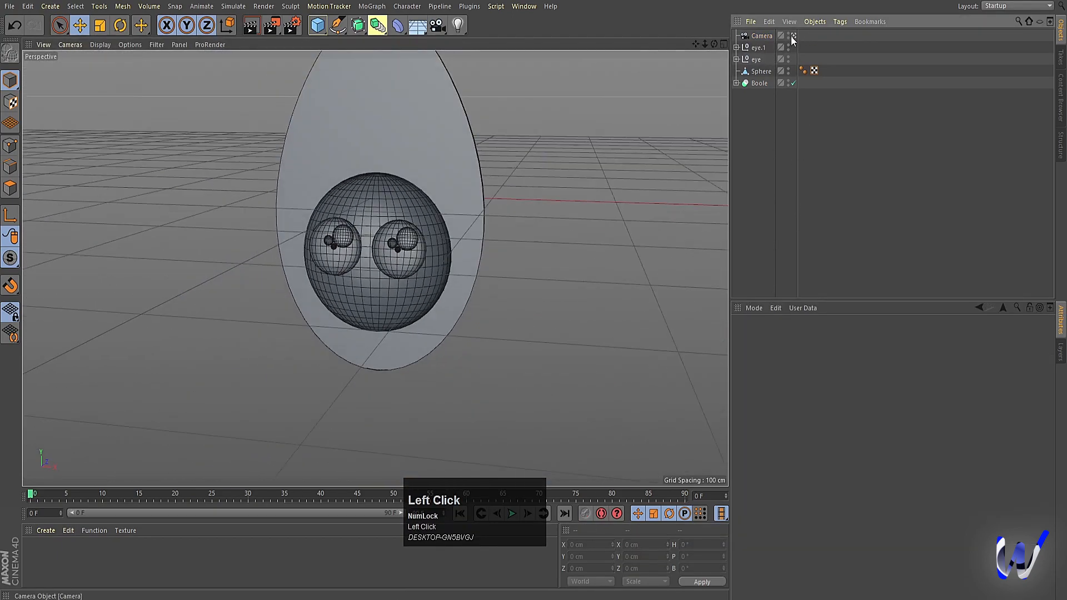
click(792, 35)
Frame the whole egg at an angle through the camera and render a preview of the view
alt+right_drag(436, 228, 239, 314)
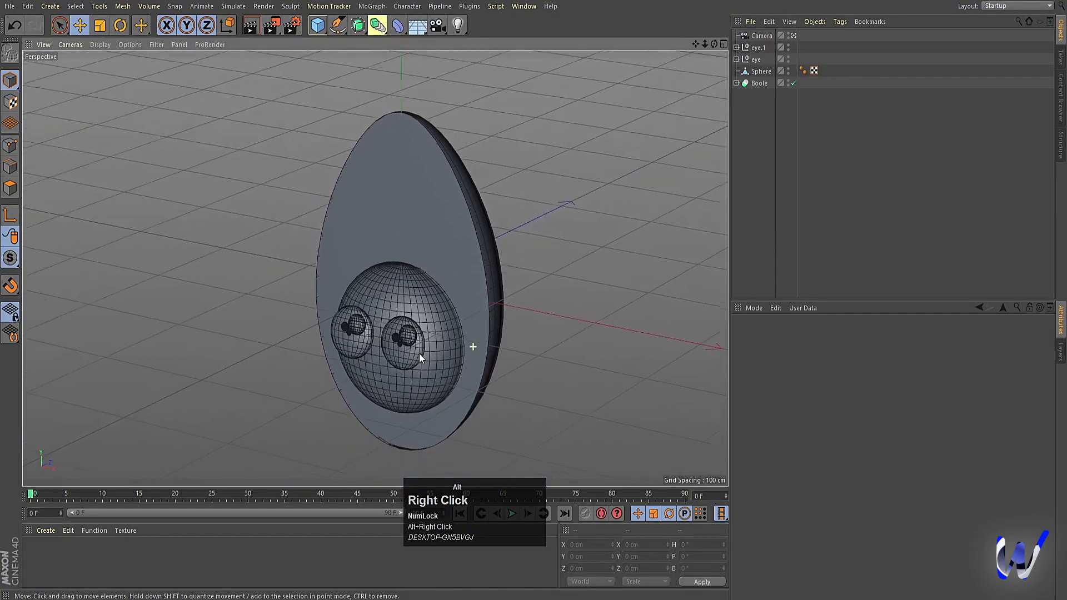
mouse_move(419, 353)
alt+mouse_down()
mouse_move(387, 371)
mouse_move(402, 364)
alt+mouse_up()
alt+middle_drag(401, 364, 386, 312)
key(ctrl+r)
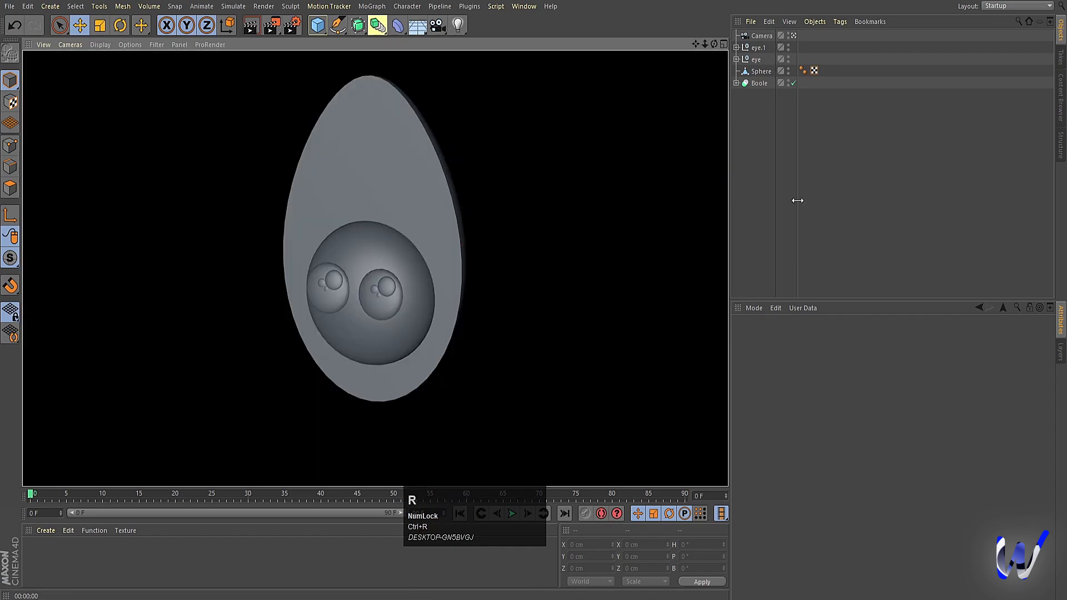
click(826, 185)
Group both eyes, the core sphere and the Boole under a null named "egg"
click(755, 72)
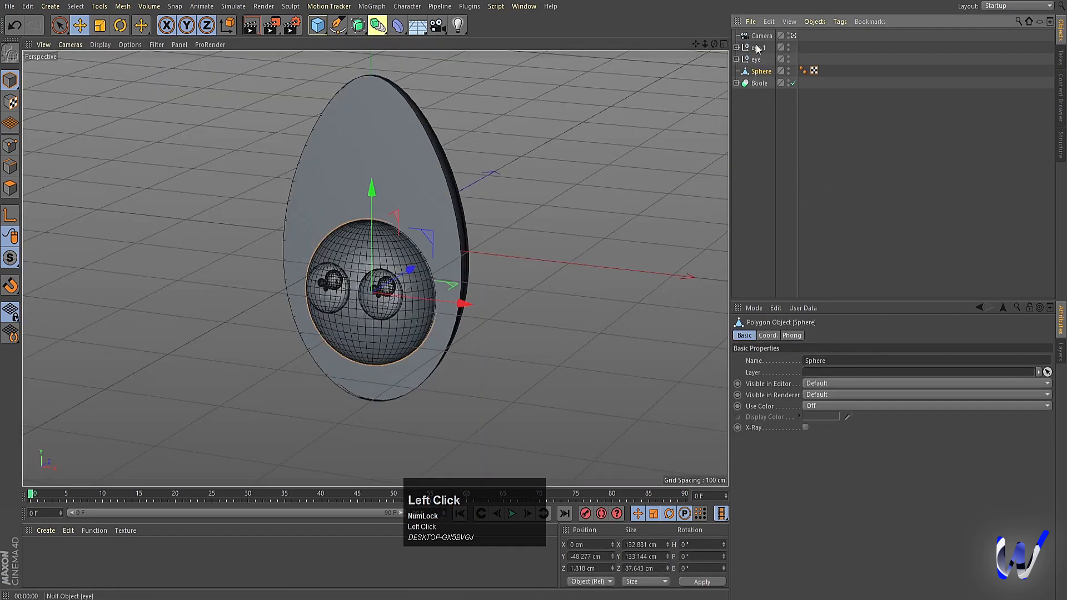
click(758, 47)
shift+click(756, 82)
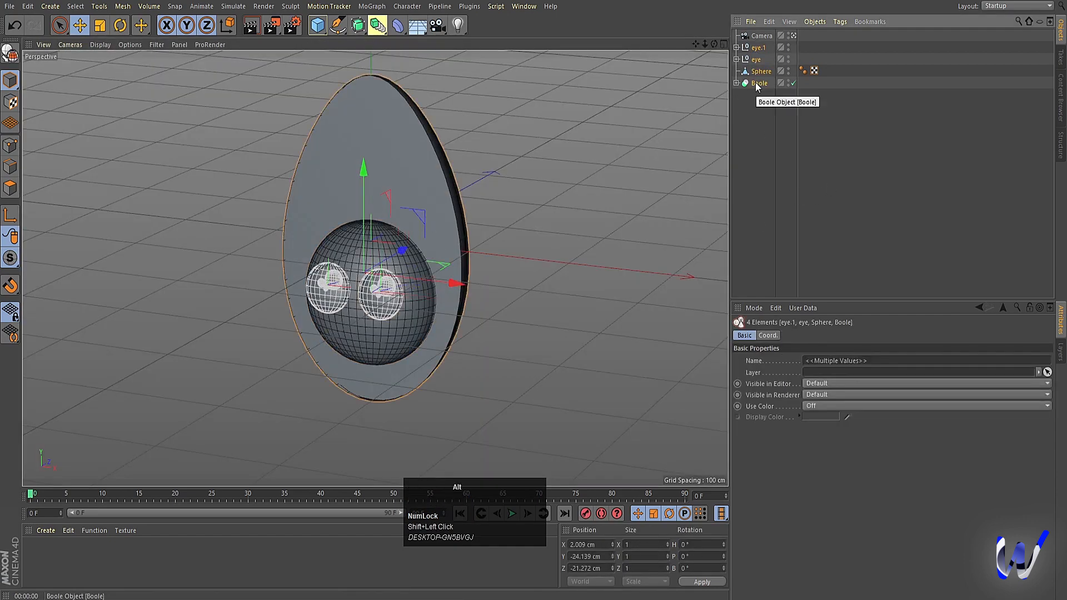
key(alt+g)
double_click(756, 48)
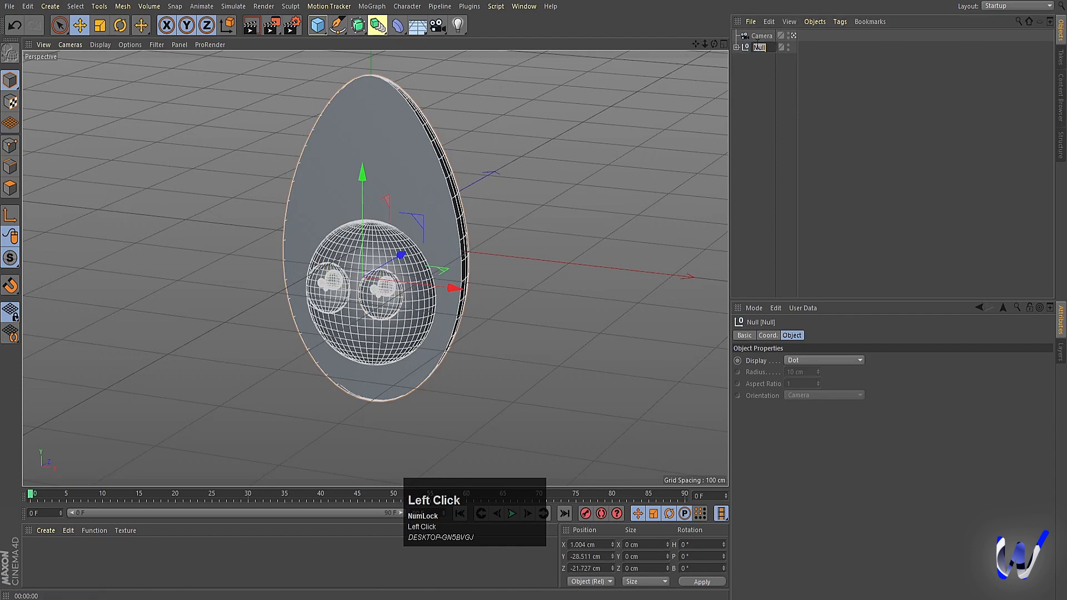
text(egg)
key(Return)
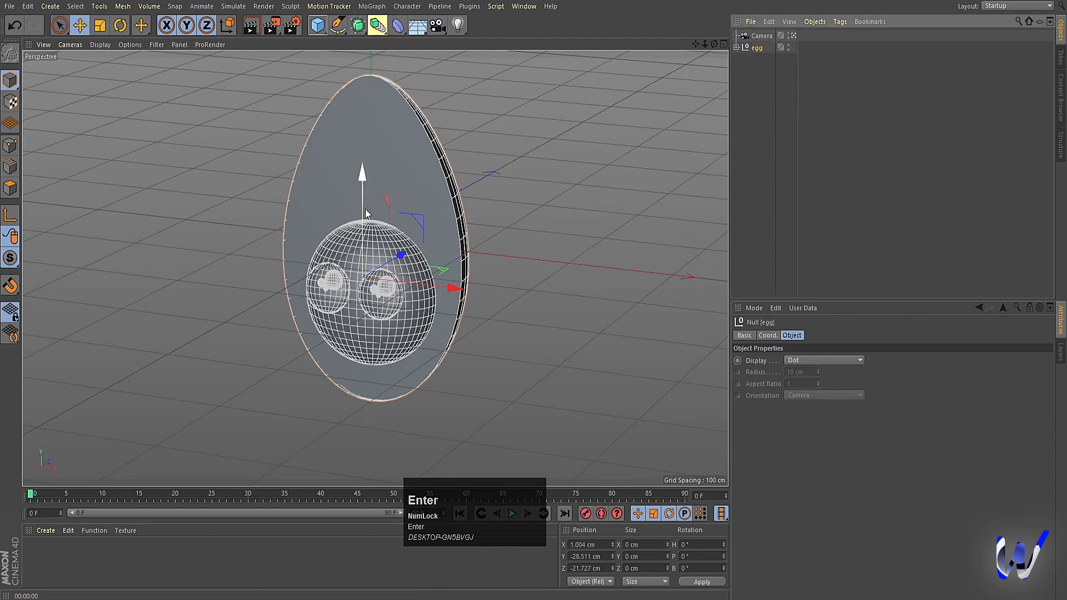
Rotate the egg group to about -7° heading, -16° pitch and -1° bank, and shift it to about 4 cm in X
key(r)
drag(339, 256, 341, 280)
drag(345, 234, 350, 227)
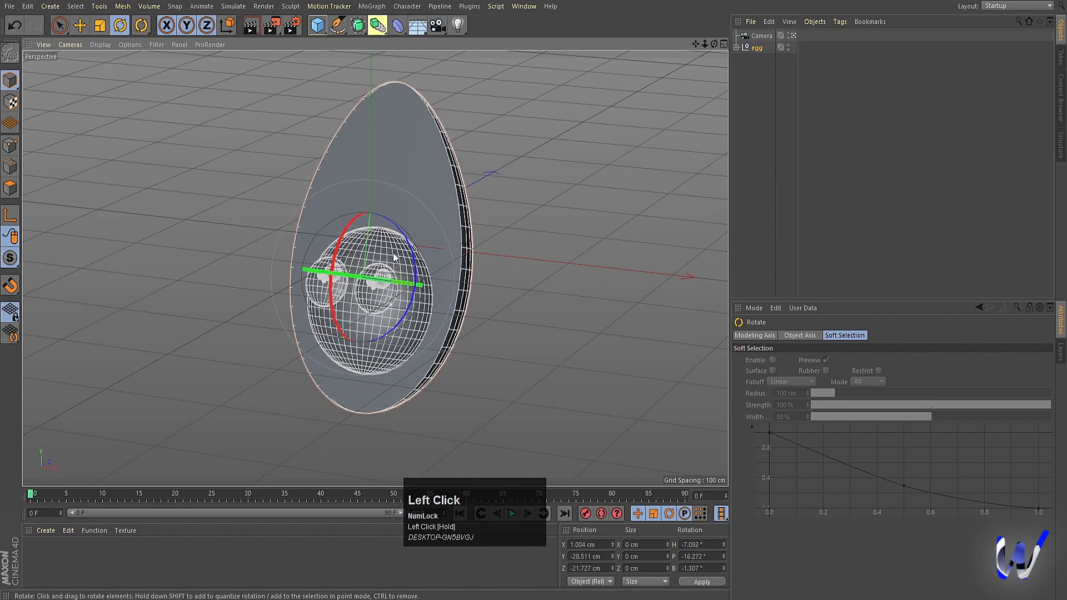
key(e)
drag(444, 284, 449, 284)
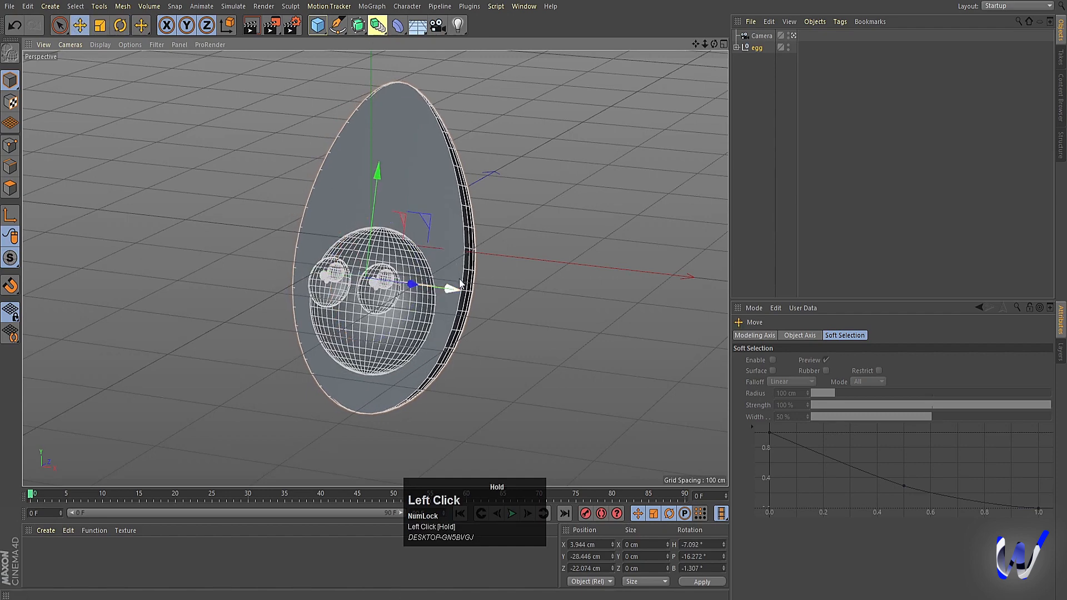
Render a preview of the tilted egg and recentre it in the camera view
key(ctrl+r)
click(873, 154)
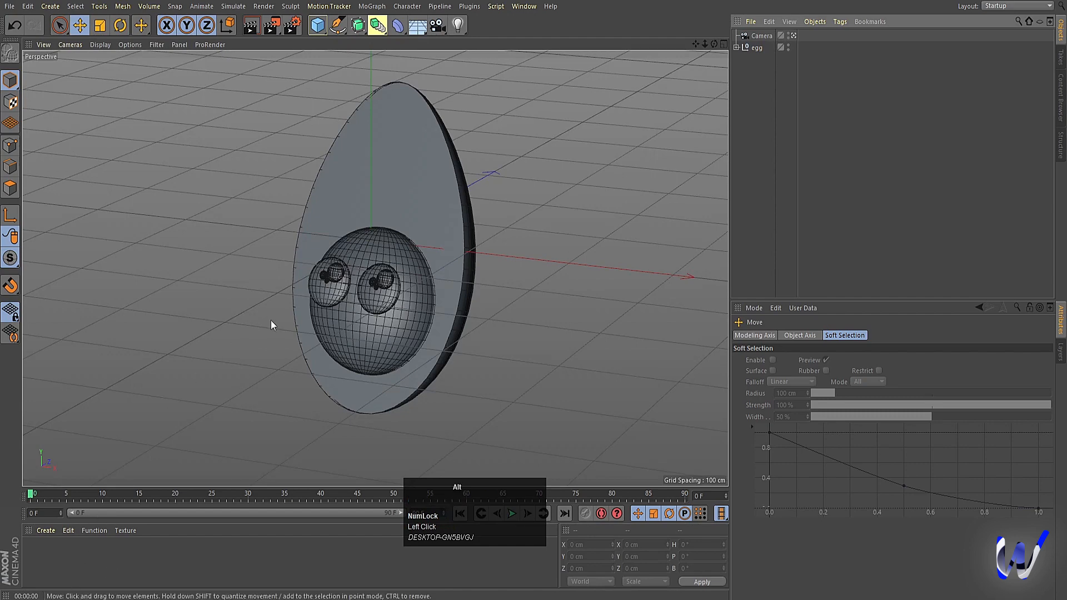
alt+middle_drag(272, 320, 250, 318)
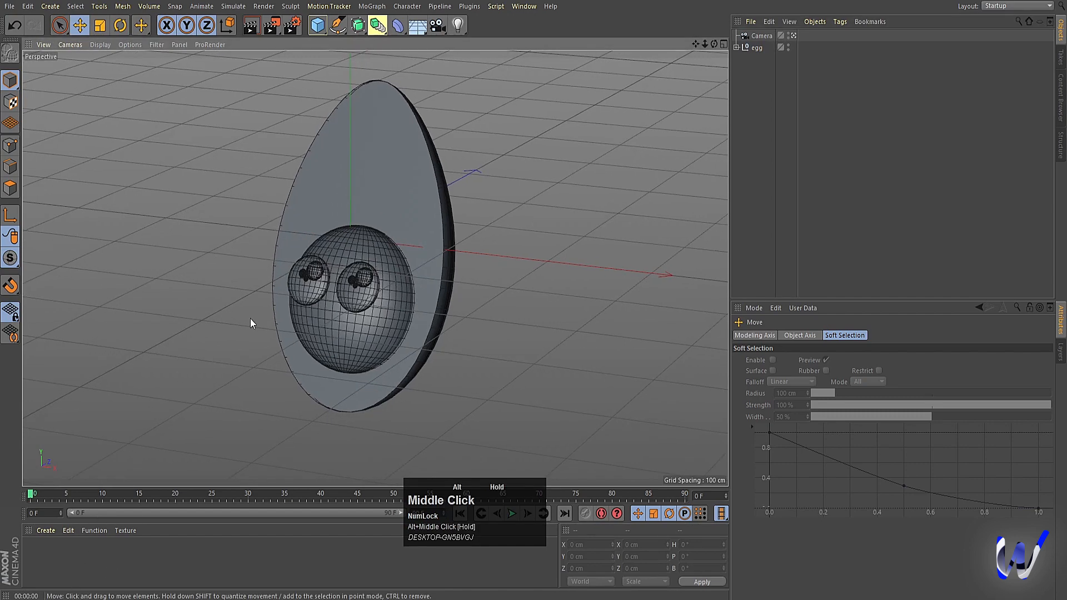
Create a new material, apply it to the egg's halved body and expand the egg group
double_click(95, 555)
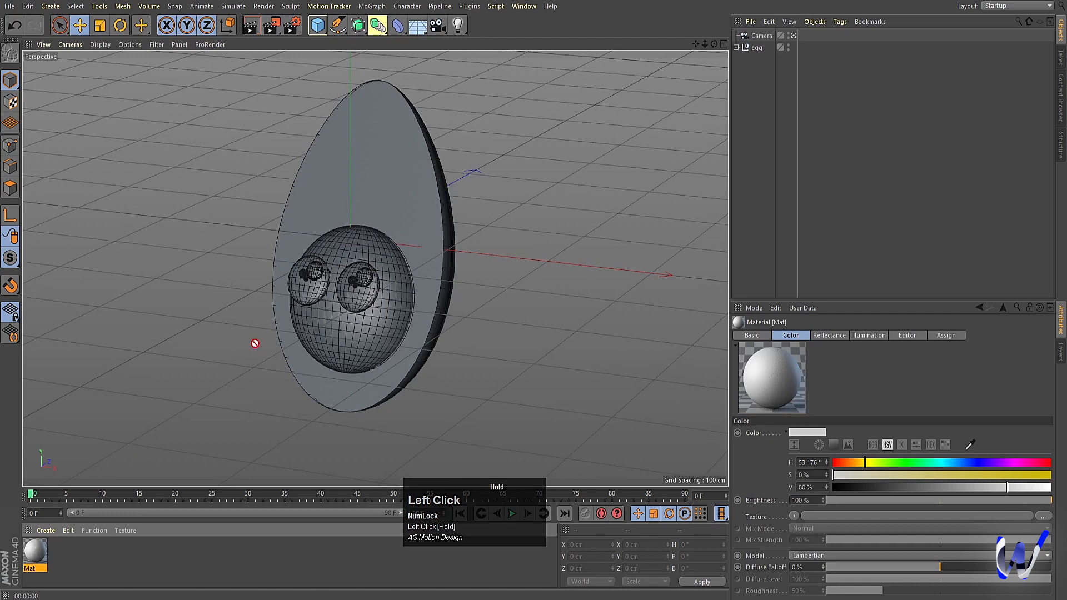
drag(254, 343, 381, 196)
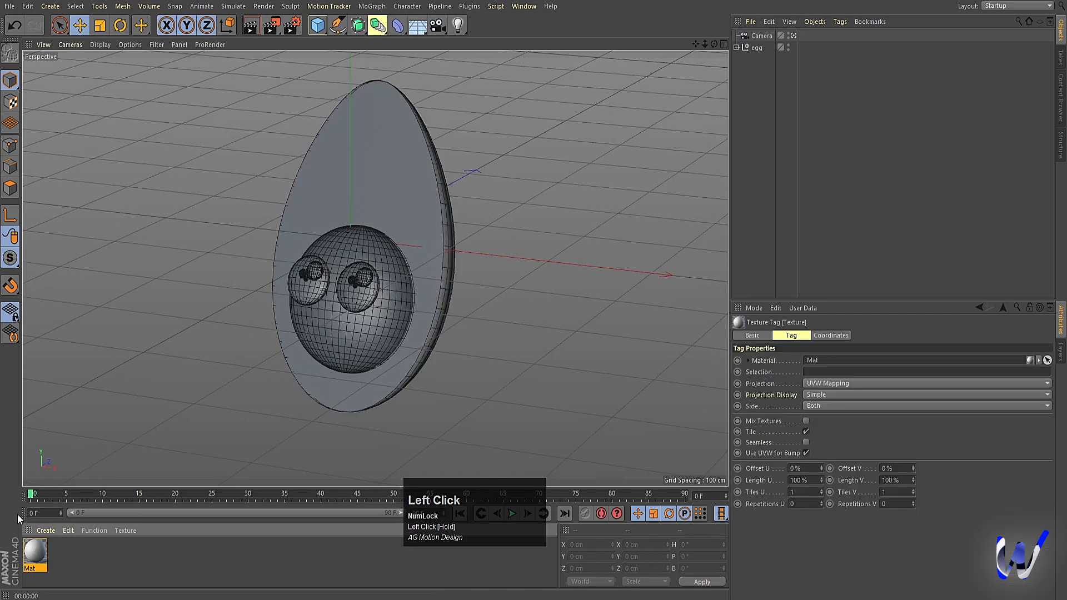
click(812, 152)
click(736, 47)
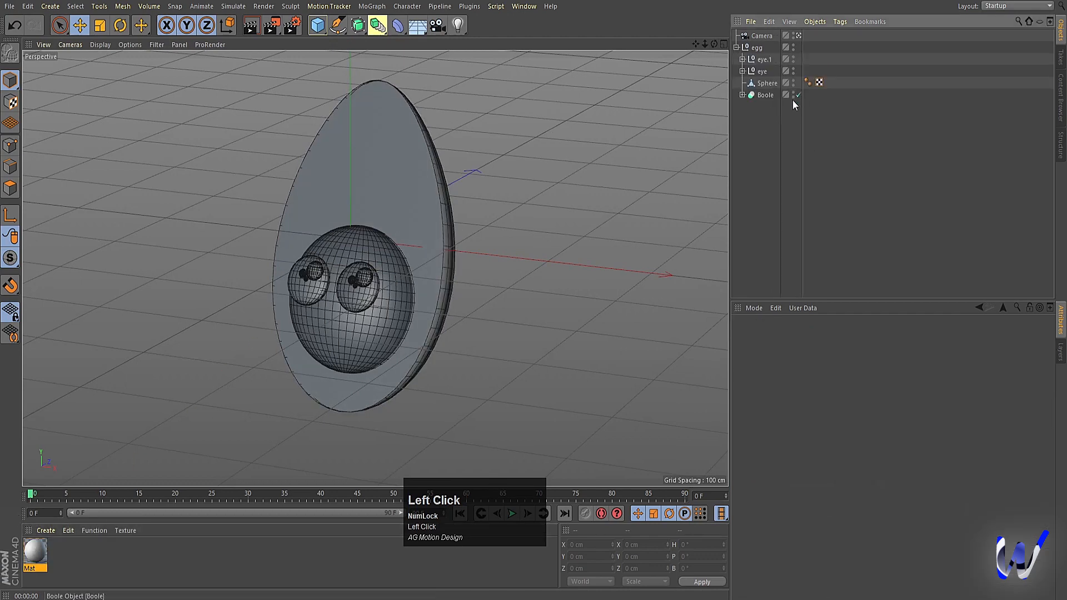
Expand the Boole and move the material from its Sphere.1 child onto the Boole itself
click(742, 95)
drag(843, 107, 821, 95)
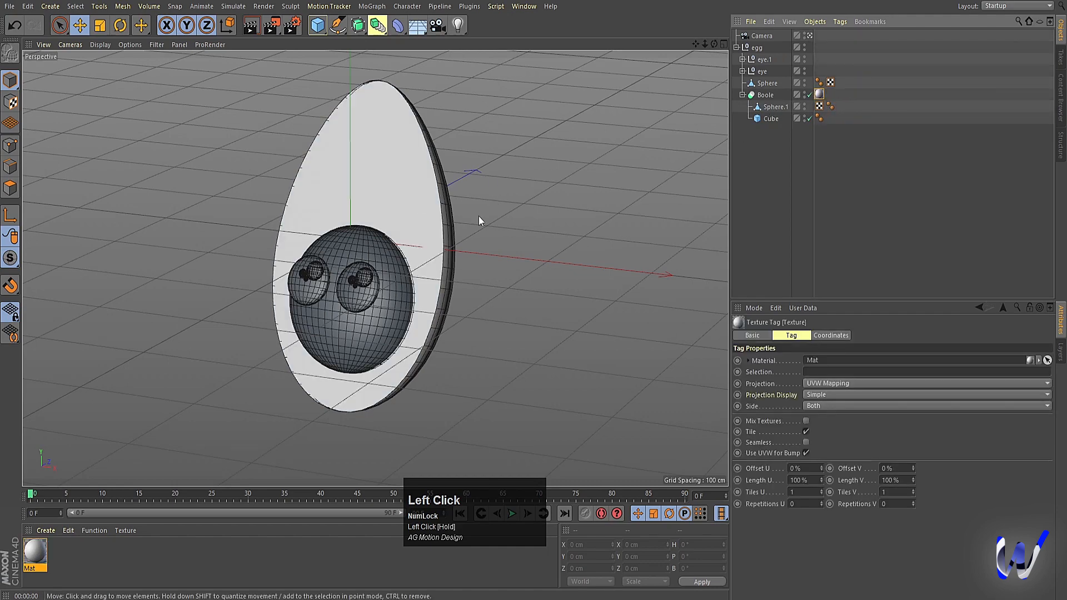
alt+drag(445, 245, 439, 246)
Enable white luminance at 50% brightness in the egg body's material and render a preview
click(34, 550)
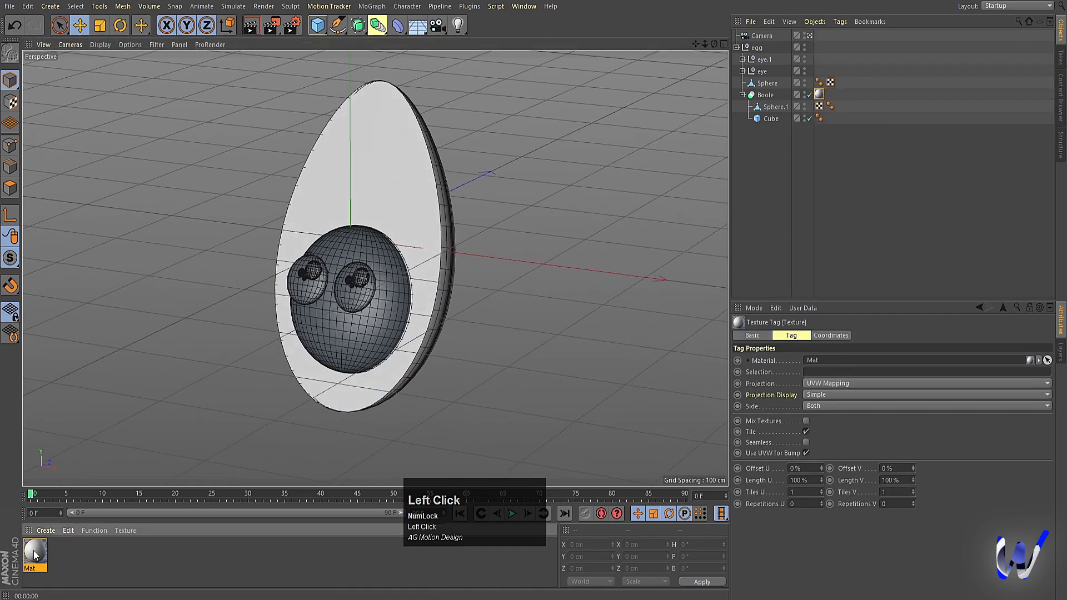
double_click(35, 555)
click(223, 213)
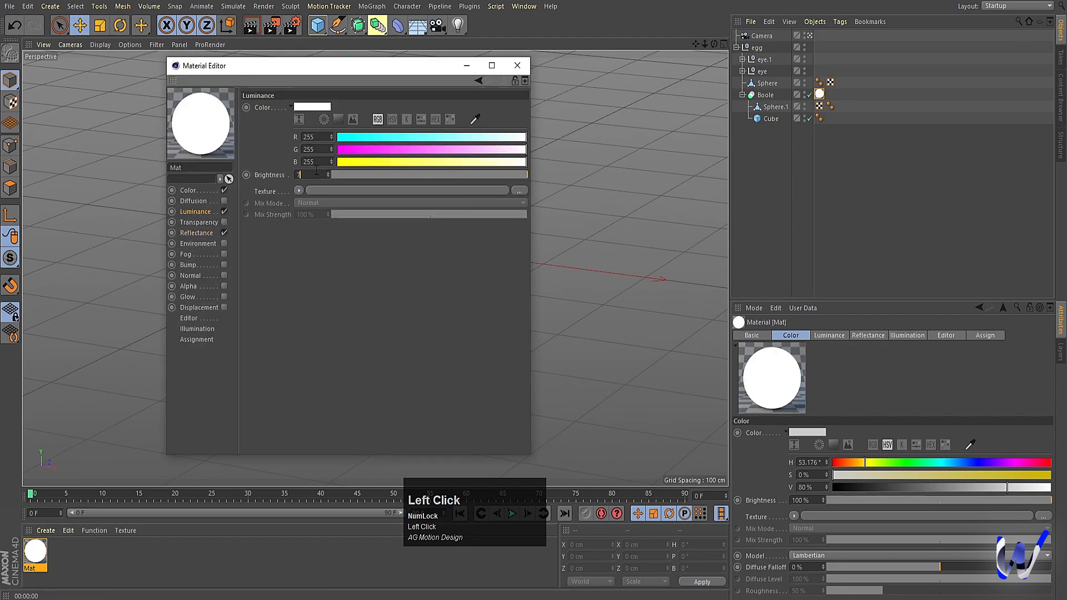
key(Return)
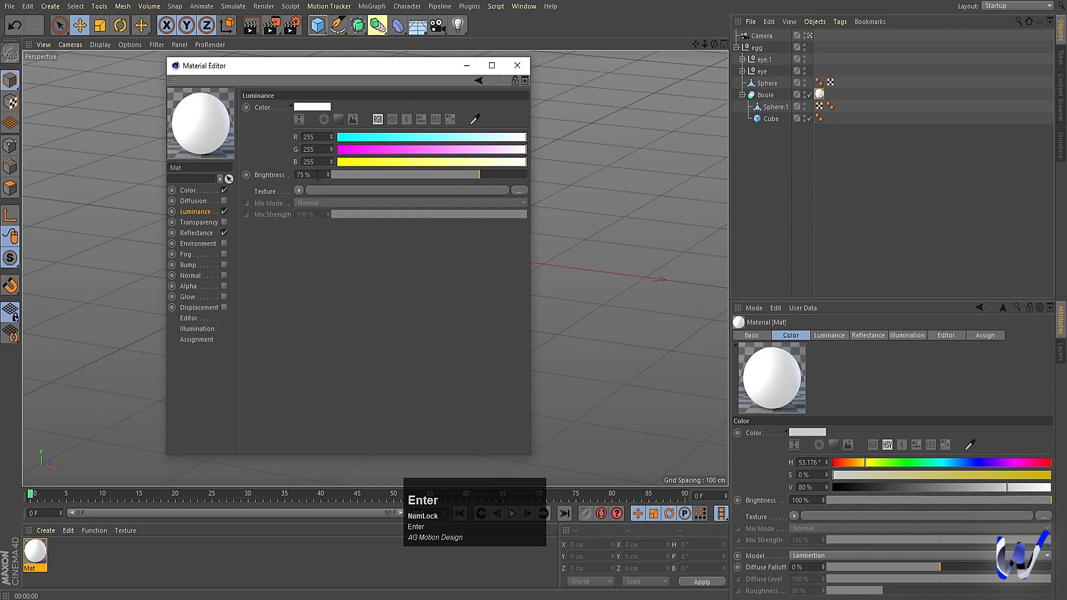
click(317, 176)
text(50)
key(Return)
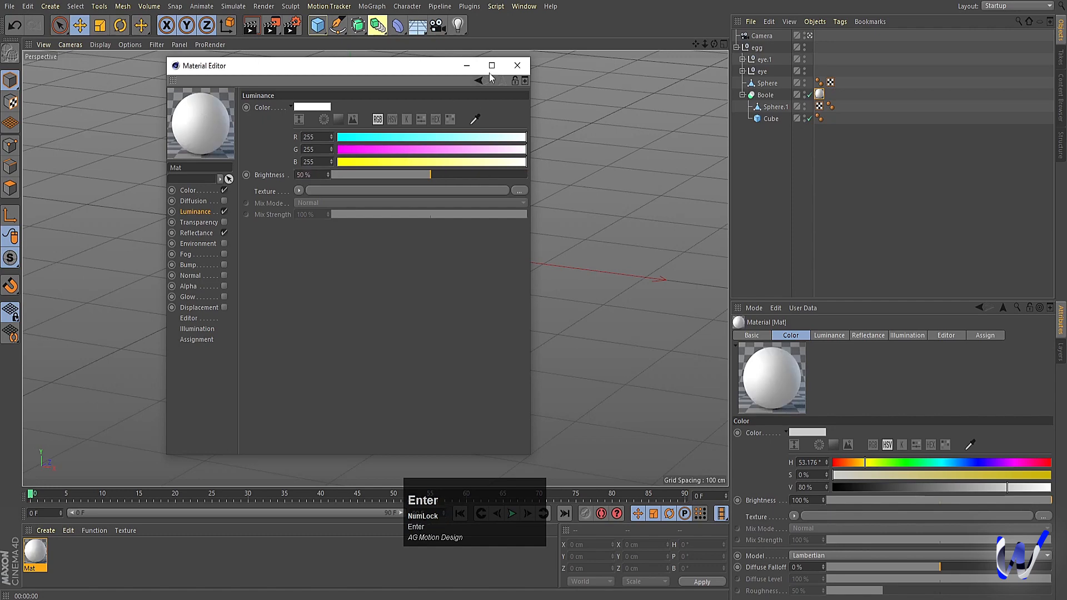
click(517, 66)
key(ctrl+r)
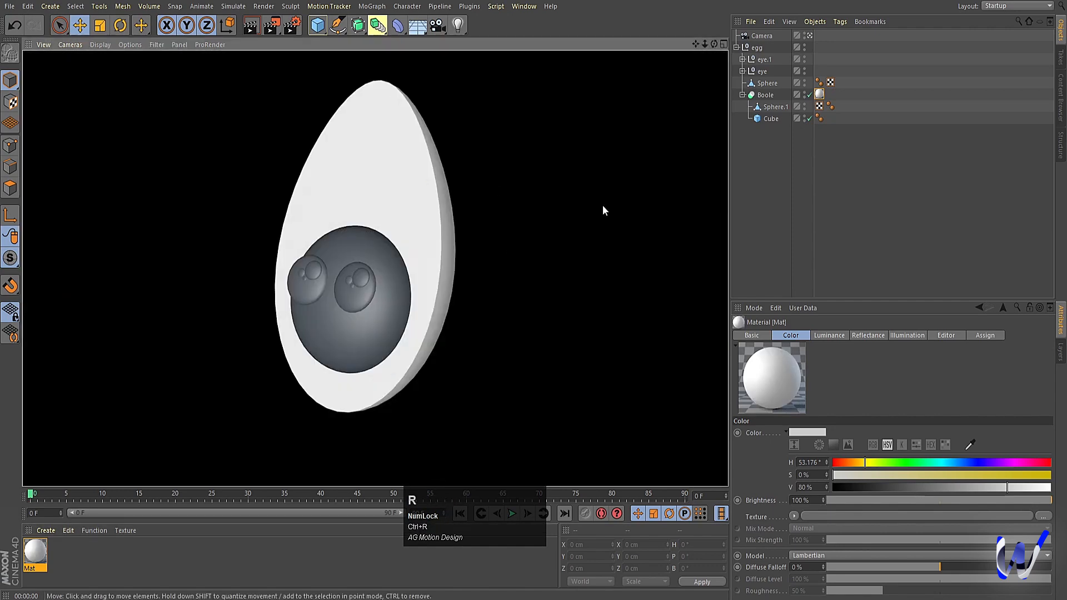
Create a second material and apply it to the round core sphere
click(462, 199)
double_click(92, 578)
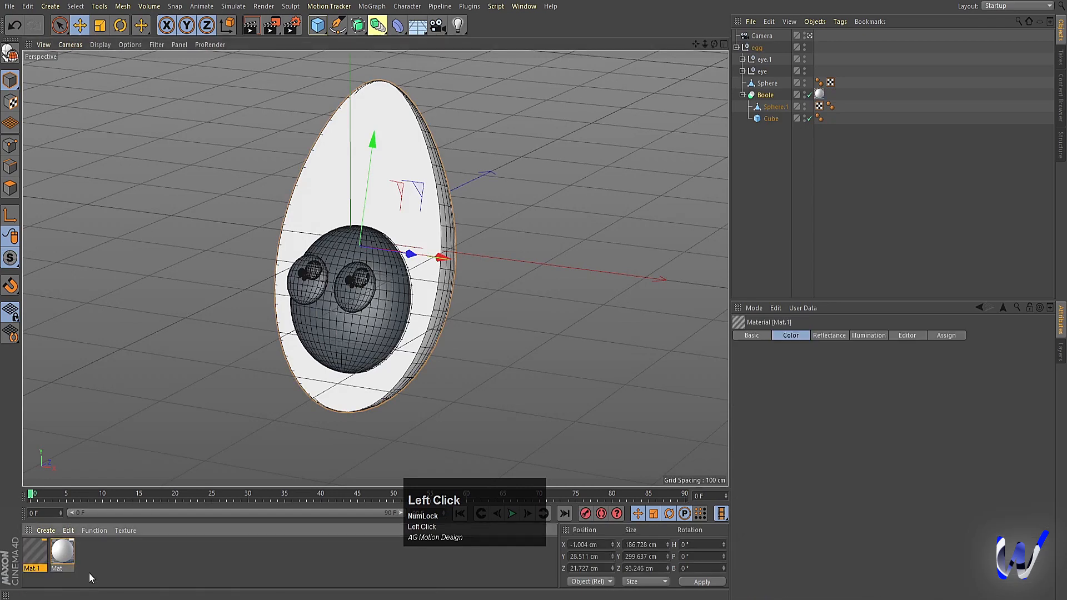
drag(33, 556, 362, 344)
Set the core material's colour to a warm yellow with RGB 255, 198, 5
double_click(38, 546)
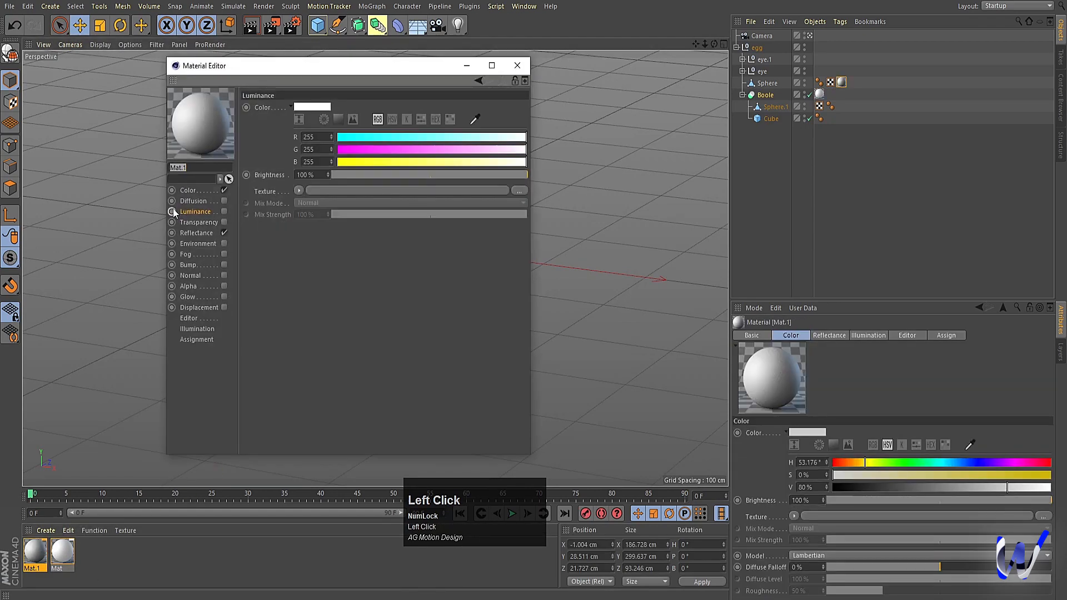
click(345, 161)
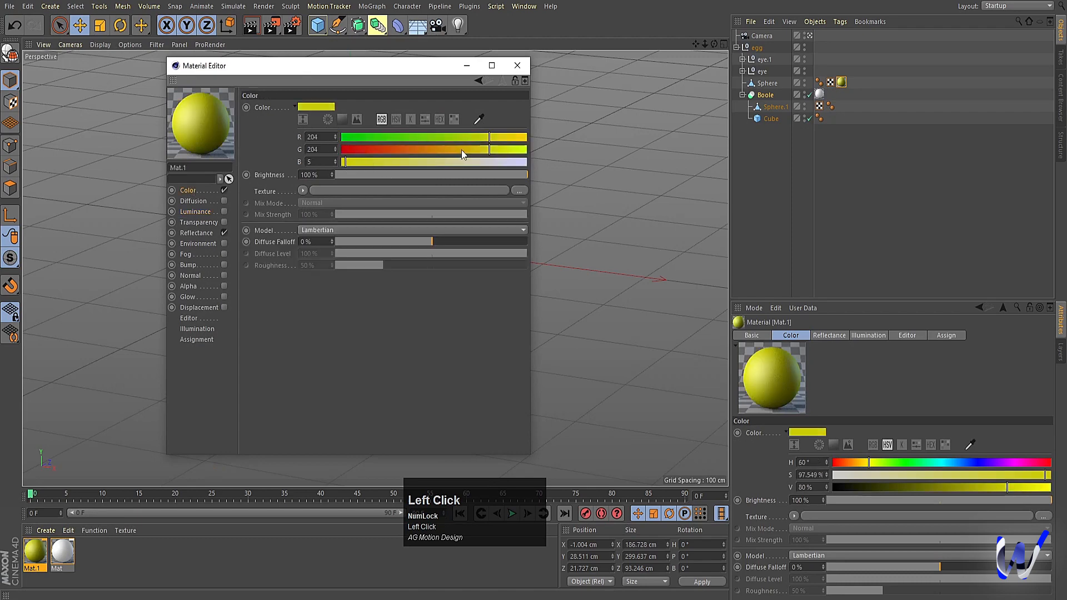
drag(509, 138, 486, 149)
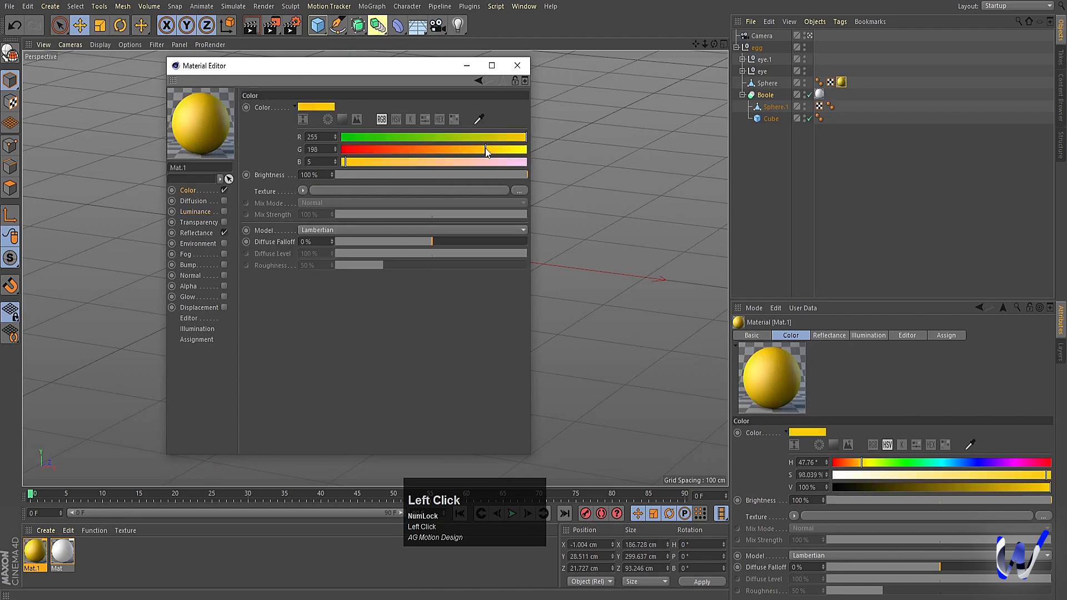
Enable luminance in the core material with RGB 255, 199, 0 at 75% brightness and render a preview
click(198, 211)
click(224, 211)
click(340, 161)
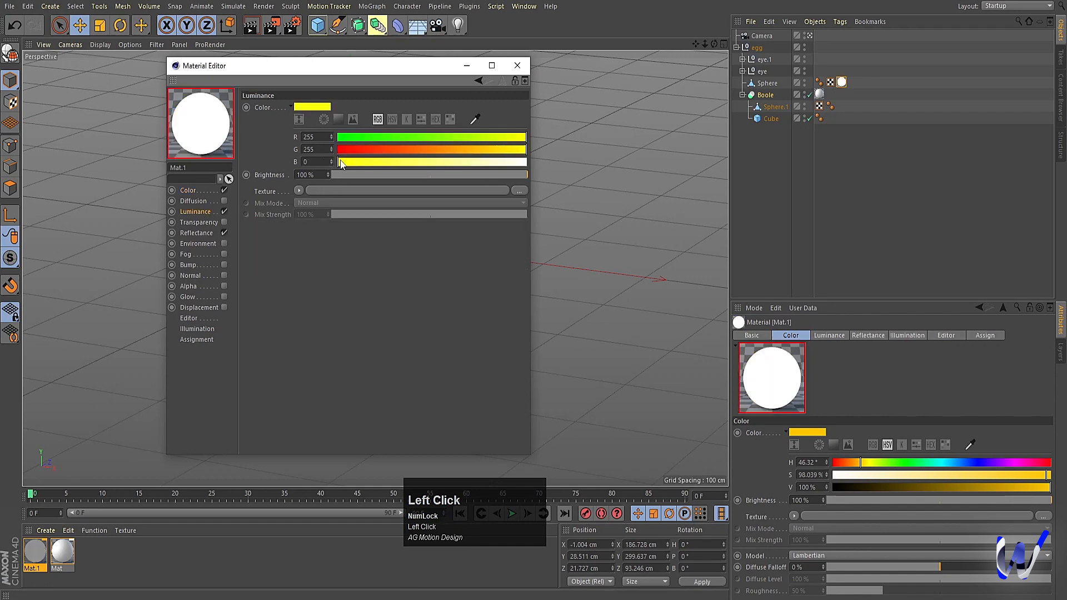
click(485, 148)
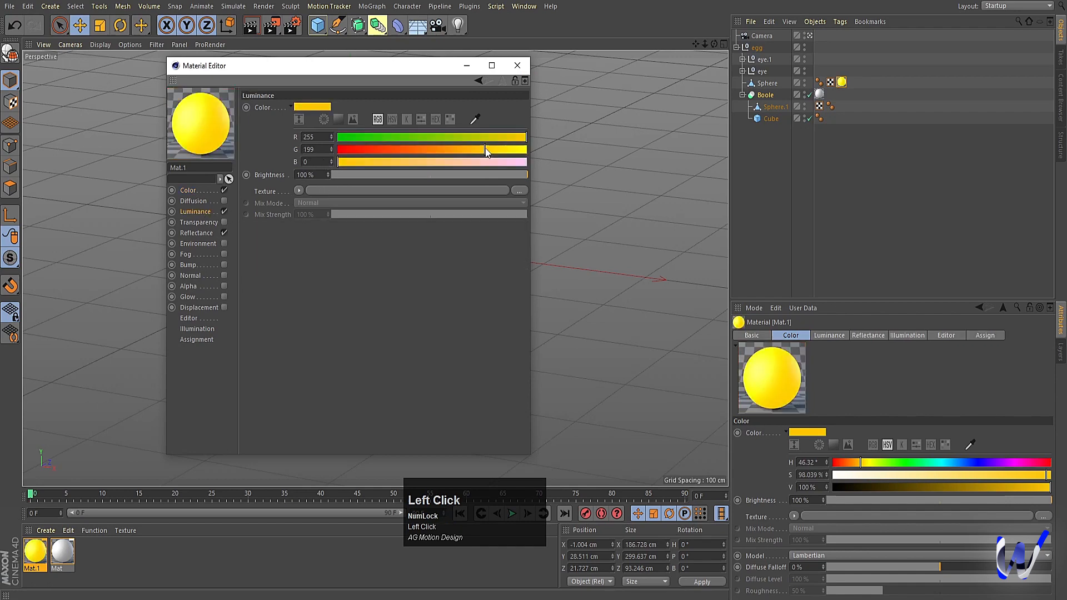
click(316, 177)
text(75)
key(Return)
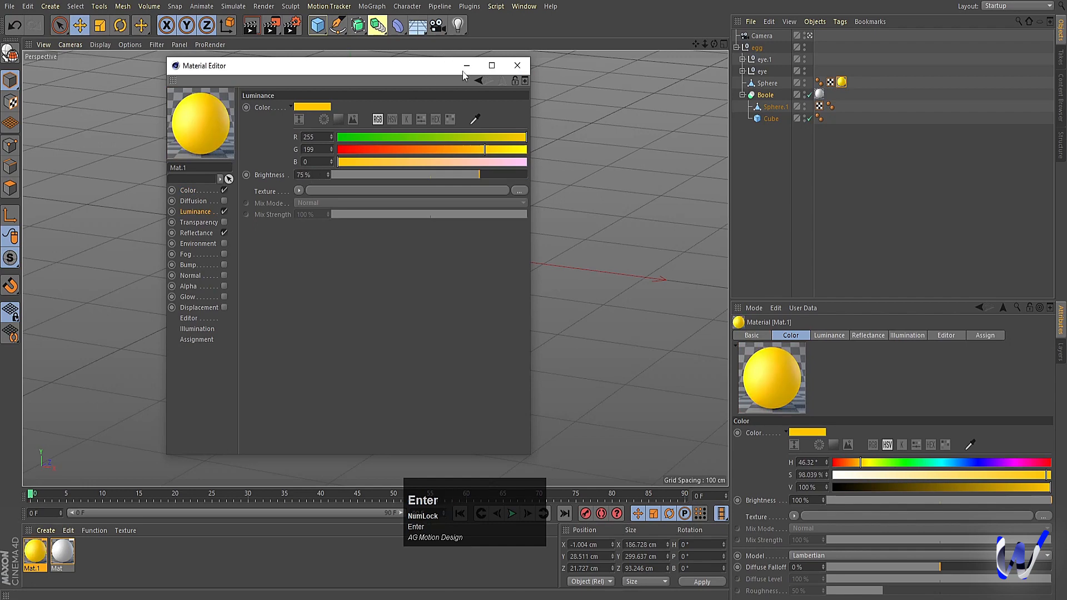
click(516, 72)
key(ctrl+r)
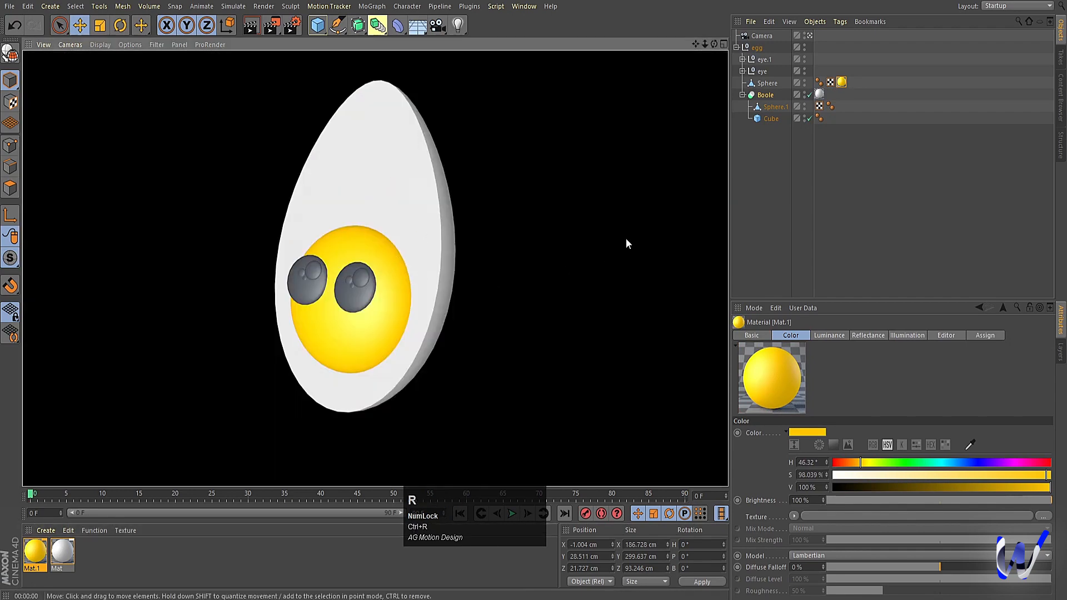
Create a third material and apply it to the main spheres of both eyes
click(626, 238)
double_click(127, 559)
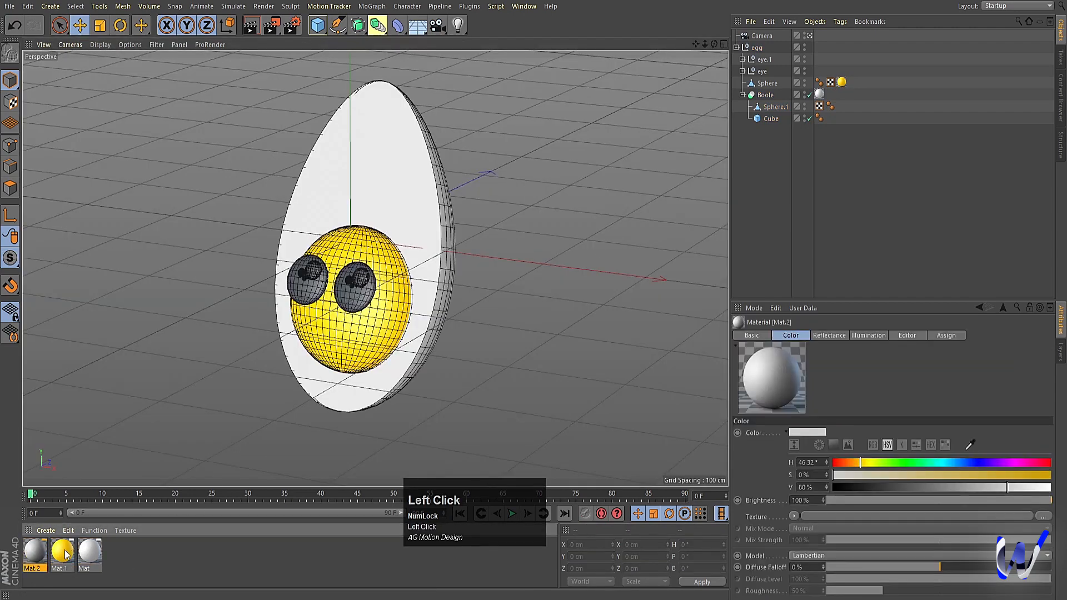
drag(35, 552, 369, 305)
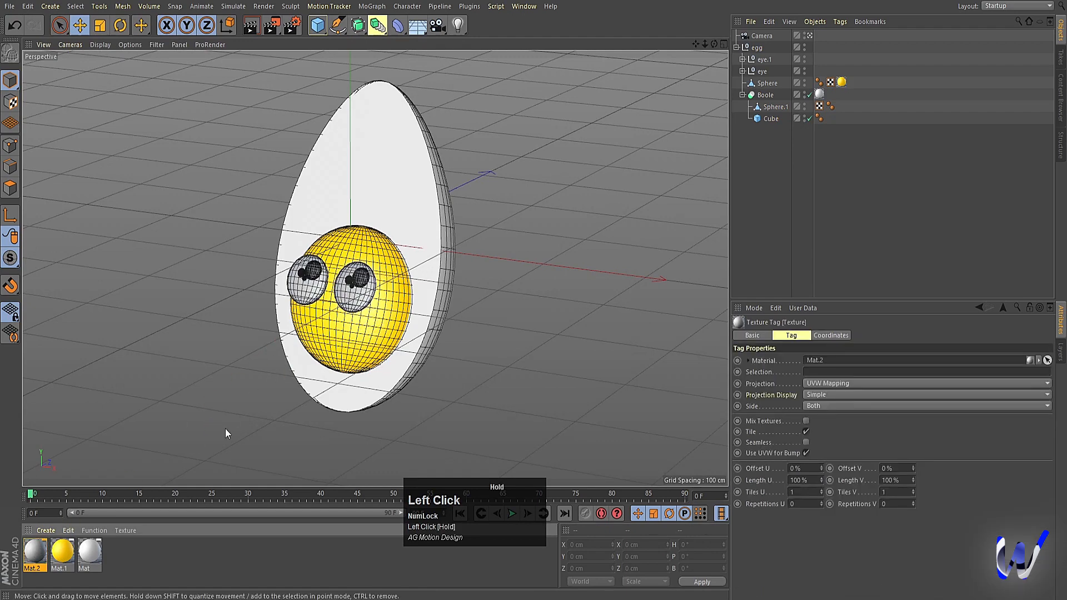
Set the eye material's colour to black and render a preview
double_click(32, 551)
drag(351, 162, 276, 147)
click(187, 192)
drag(362, 137, 340, 162)
click(518, 65)
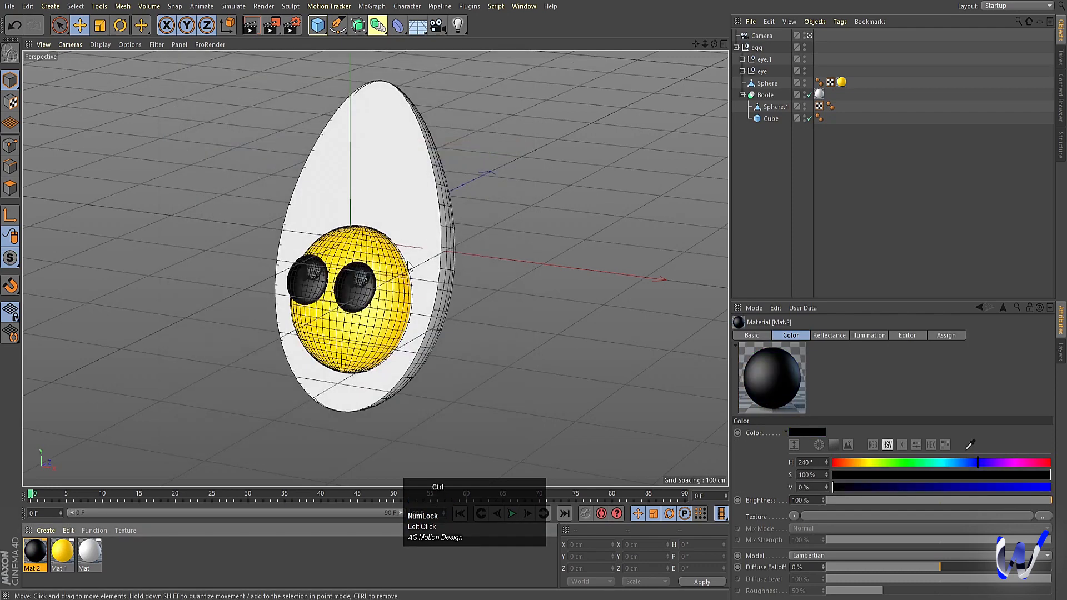
key(ctrl+r)
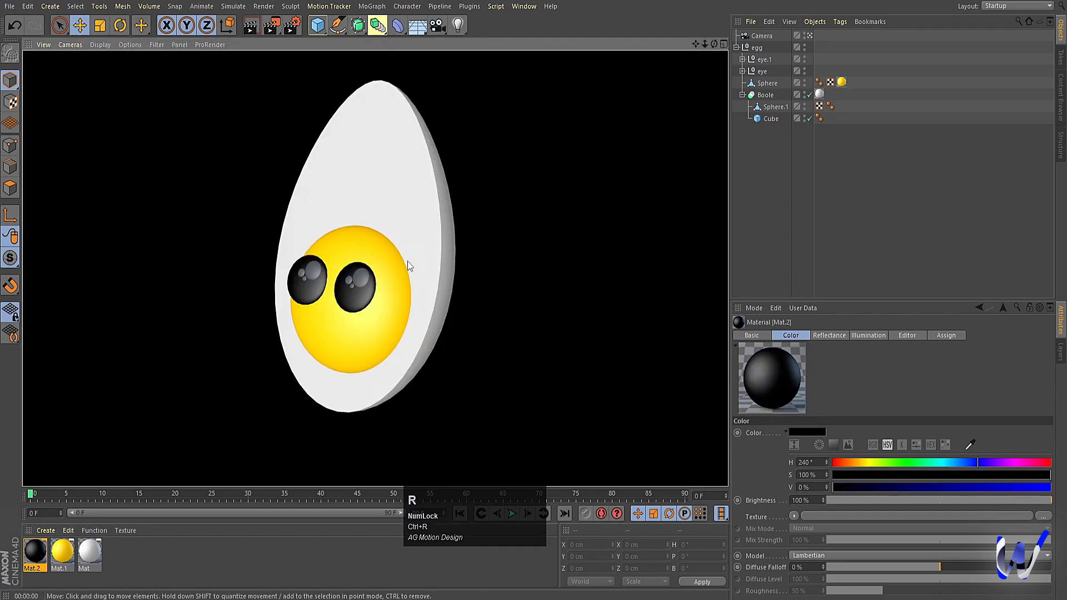
Create a fourth material, apply it to the small highlight spheres of both eyes and render a preview
double_click(144, 558)
drag(34, 550, 314, 271)
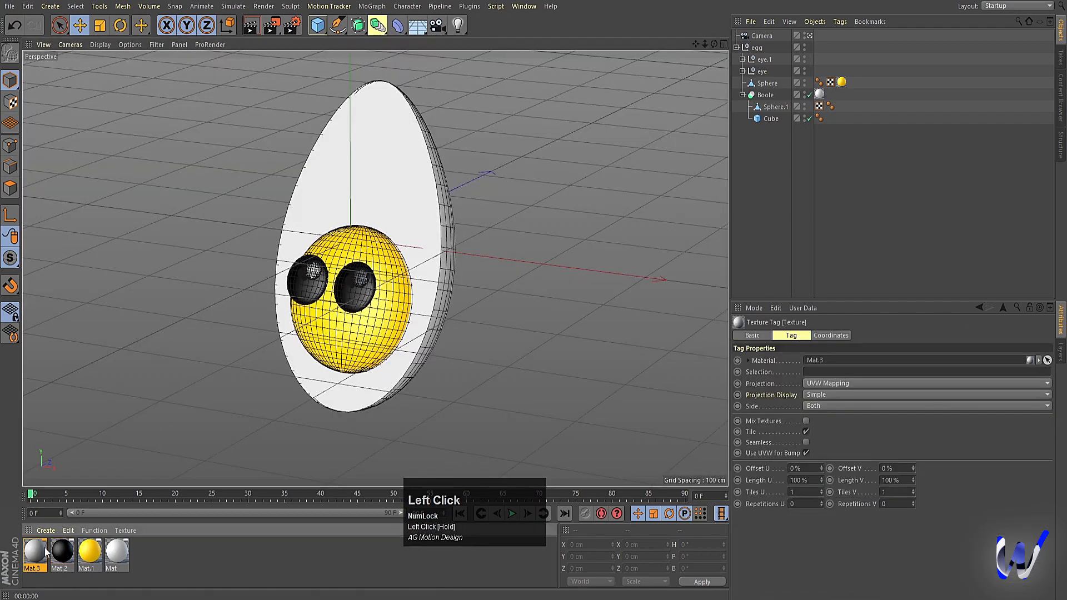
drag(44, 548, 303, 278)
drag(294, 314, 308, 292)
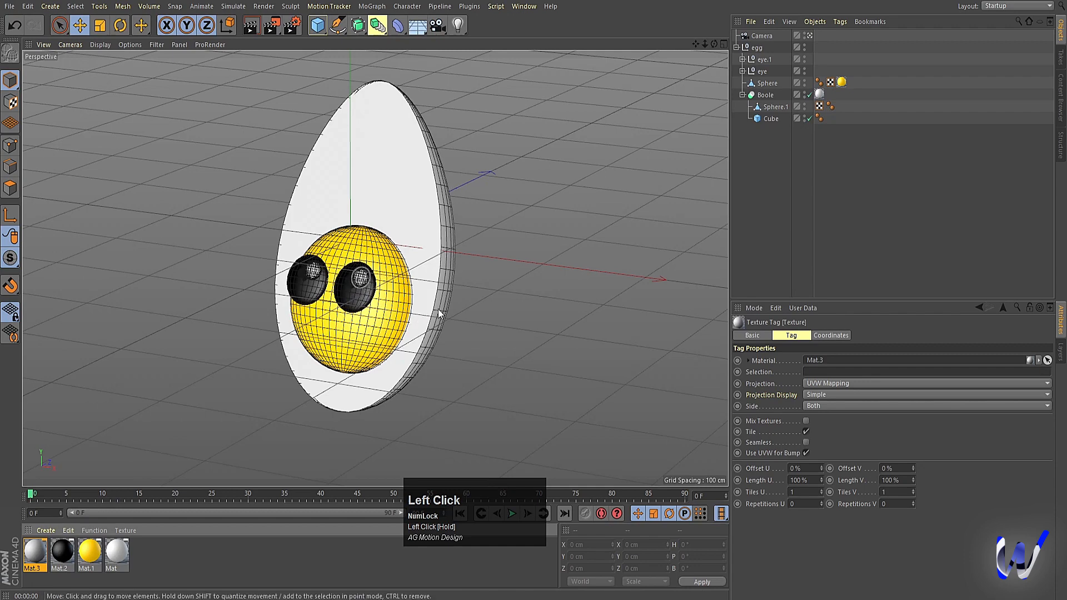
key(ctrl+r)
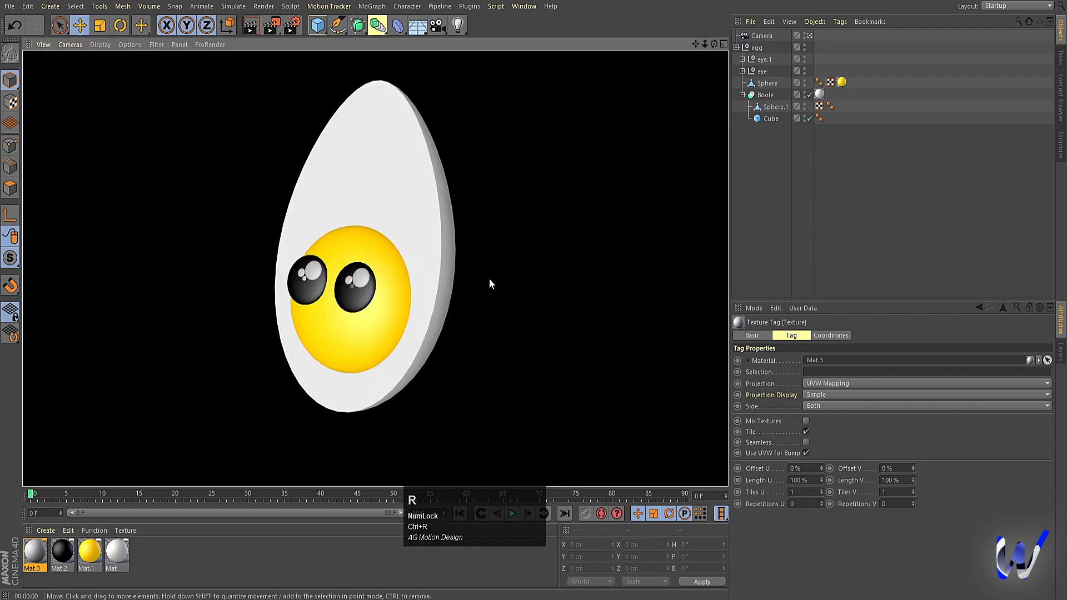
click(355, 291)
drag(38, 544, 396, 334)
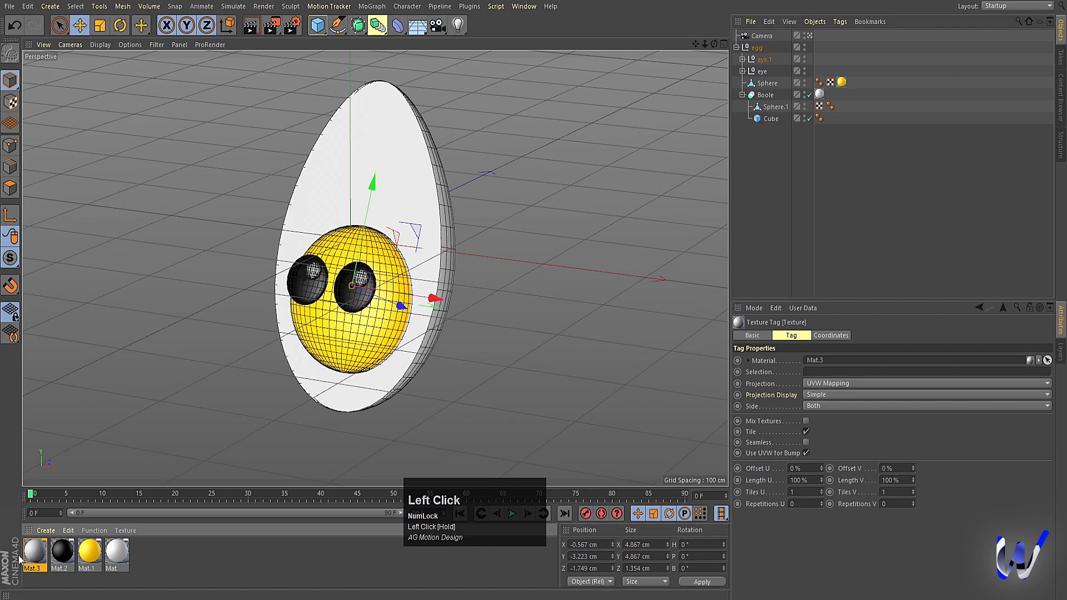
Enable full white luminance in the highlight material and render the egg again
double_click(35, 554)
click(225, 212)
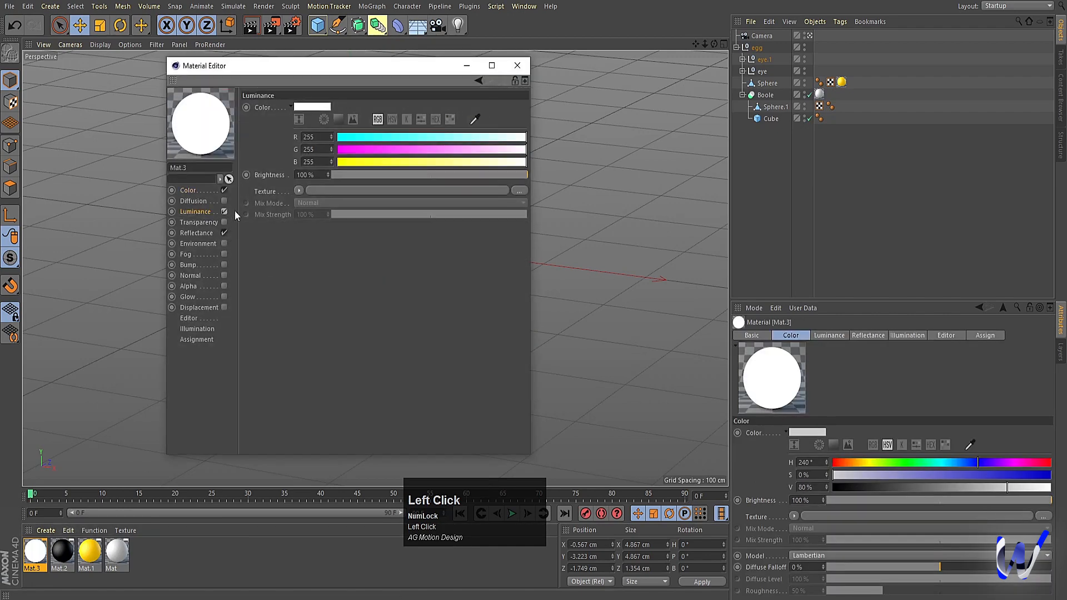
click(518, 66)
key(ctrl+r)
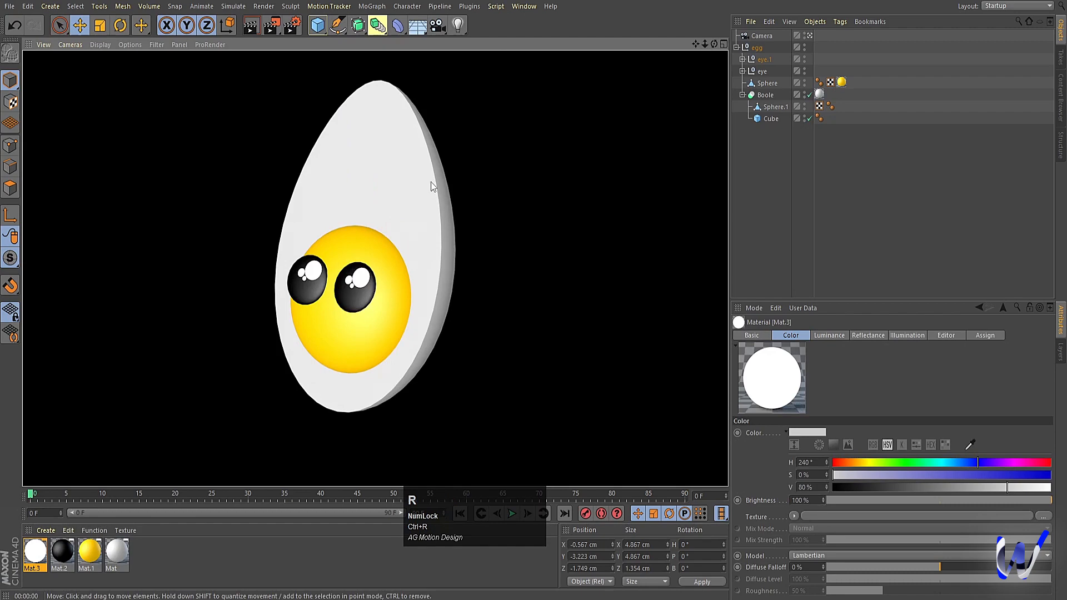
Try moving both eye groups together about 4.4 cm deeper into the yellow core, and undo the move
click(805, 212)
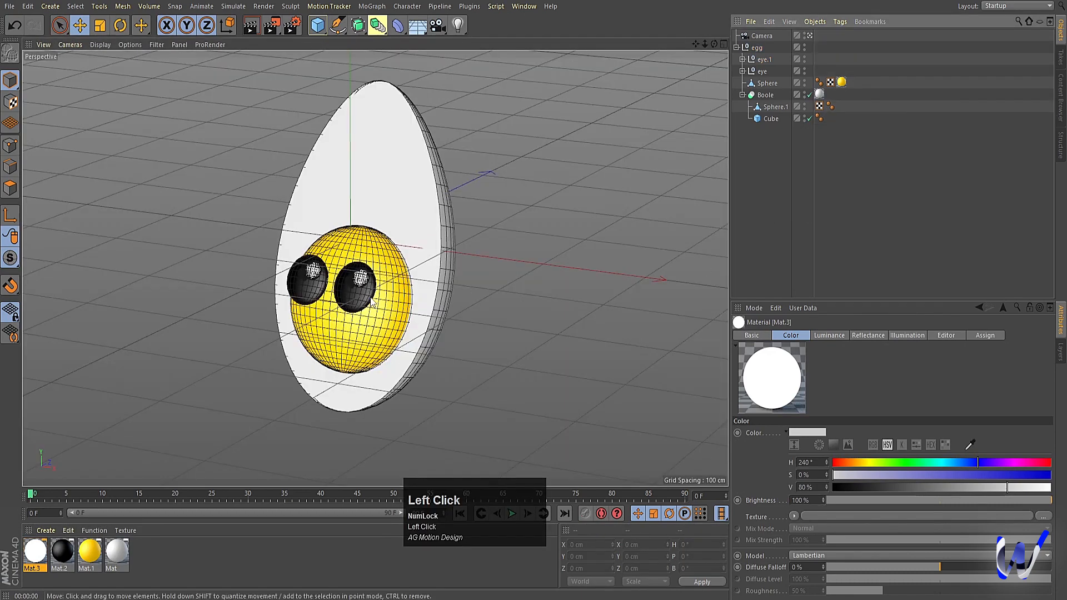
click(371, 302)
click(742, 59)
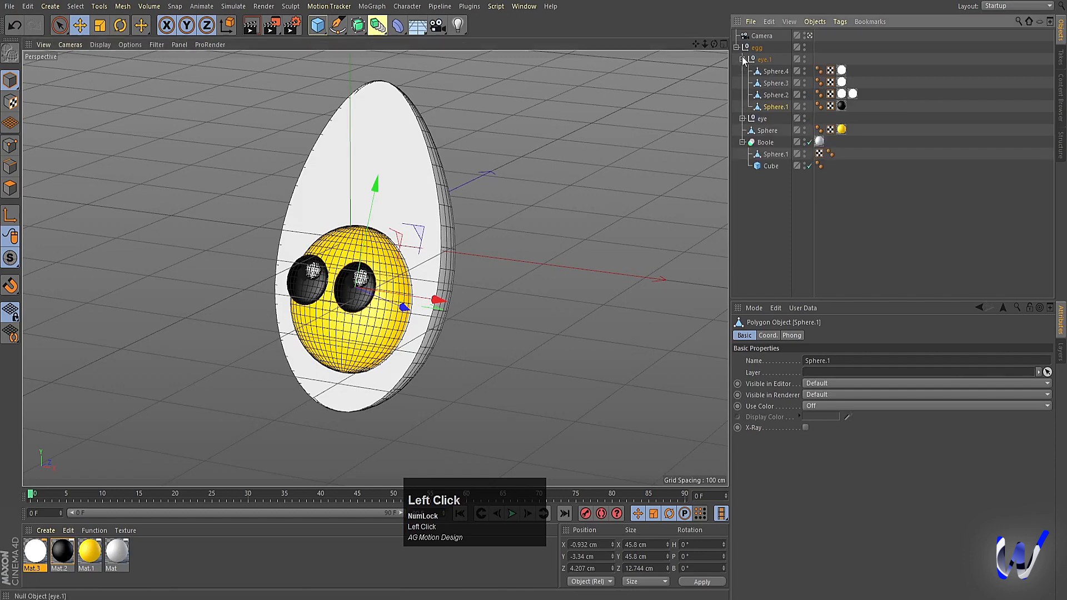
click(353, 305)
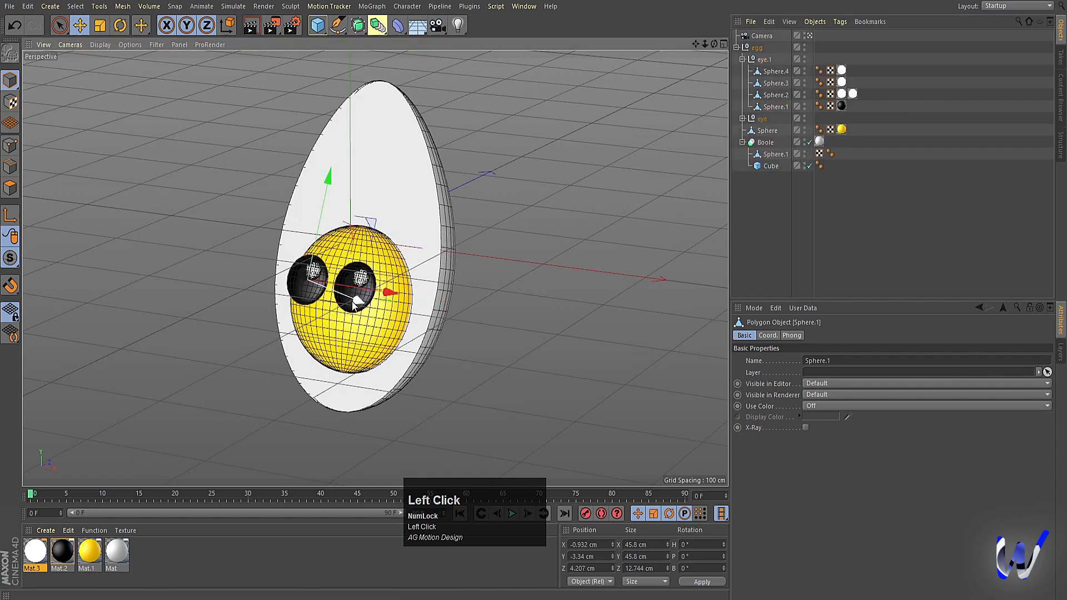
click(743, 59)
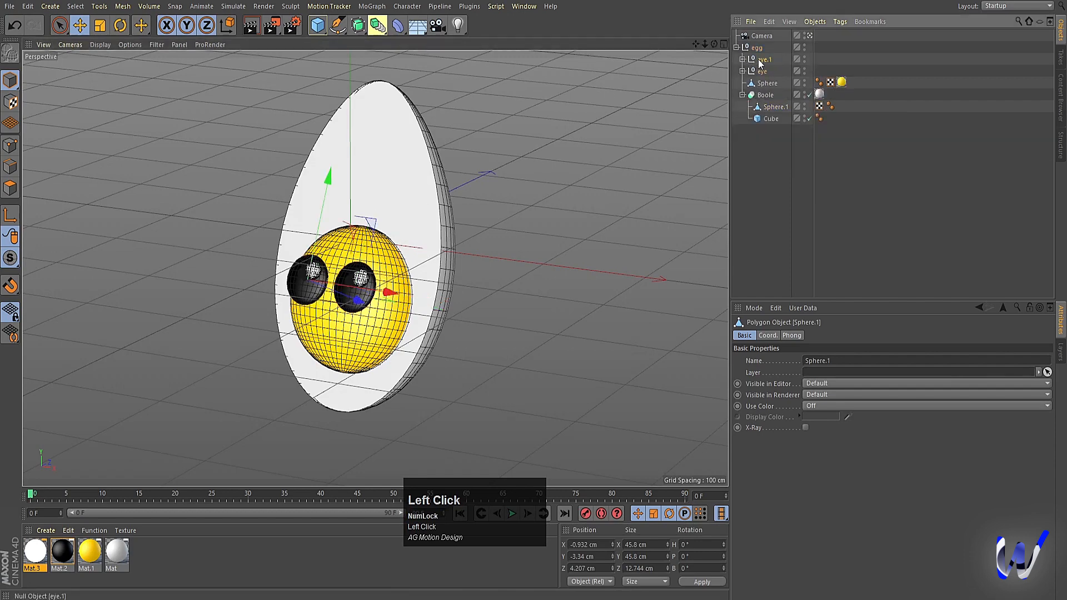
click(761, 60)
shift+click(762, 72)
key(w)
key(w)
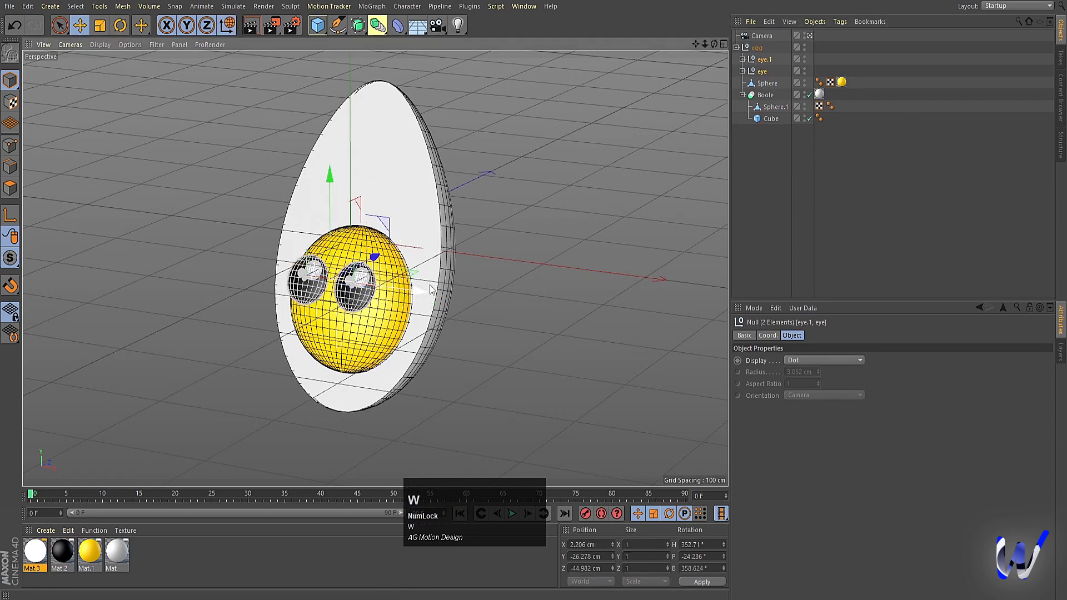
click(380, 302)
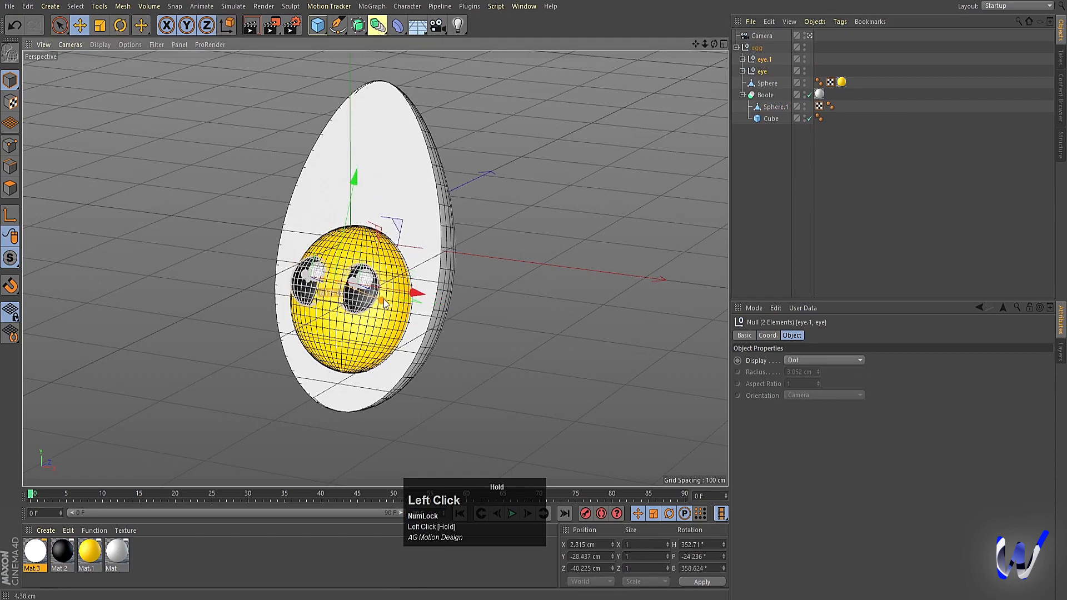
key(ctrl+z)
Try a smaller shift of both eye groups, about 1.4 cm into the core, render a preview and undo it
click(382, 300)
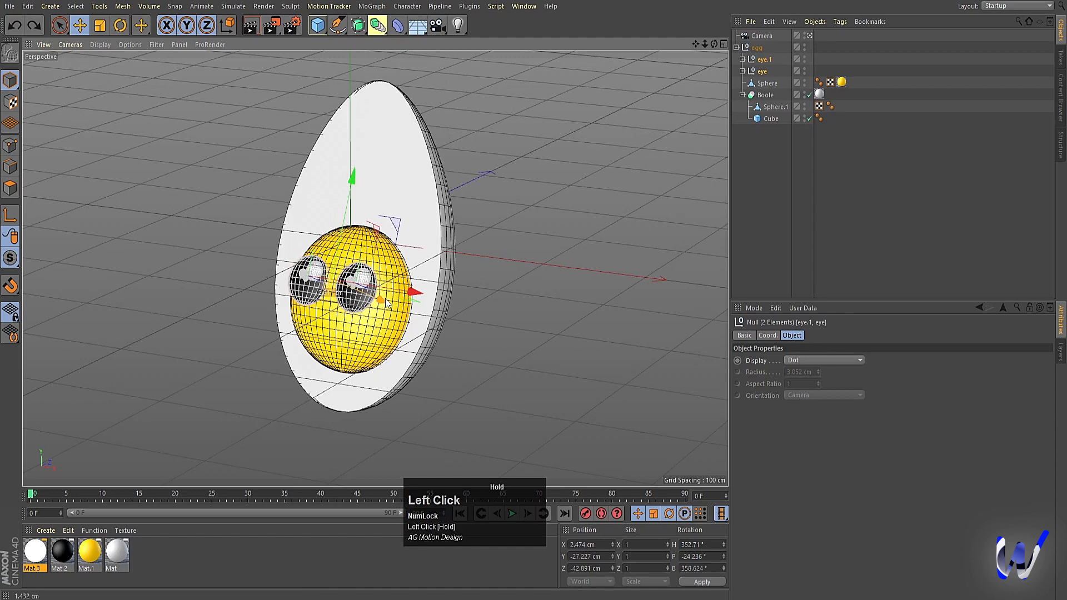
key(ctrl+r)
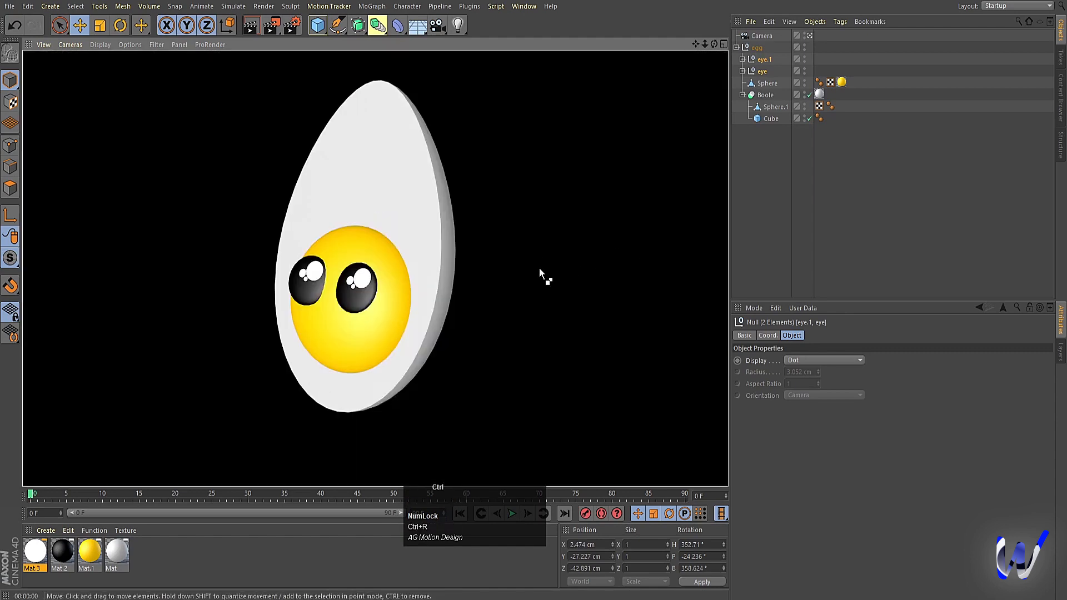
key(ctrl+z)
click(539, 278)
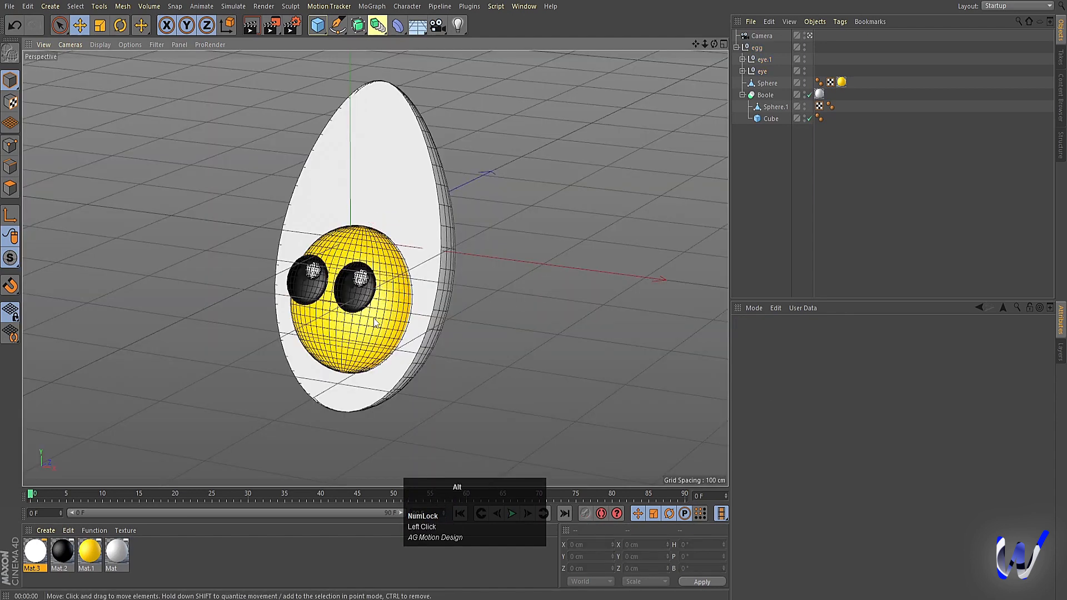
Orbit the camera to a slightly more frontal view of the egg and recentre the character in the frame
alt+drag(375, 321, 387, 316)
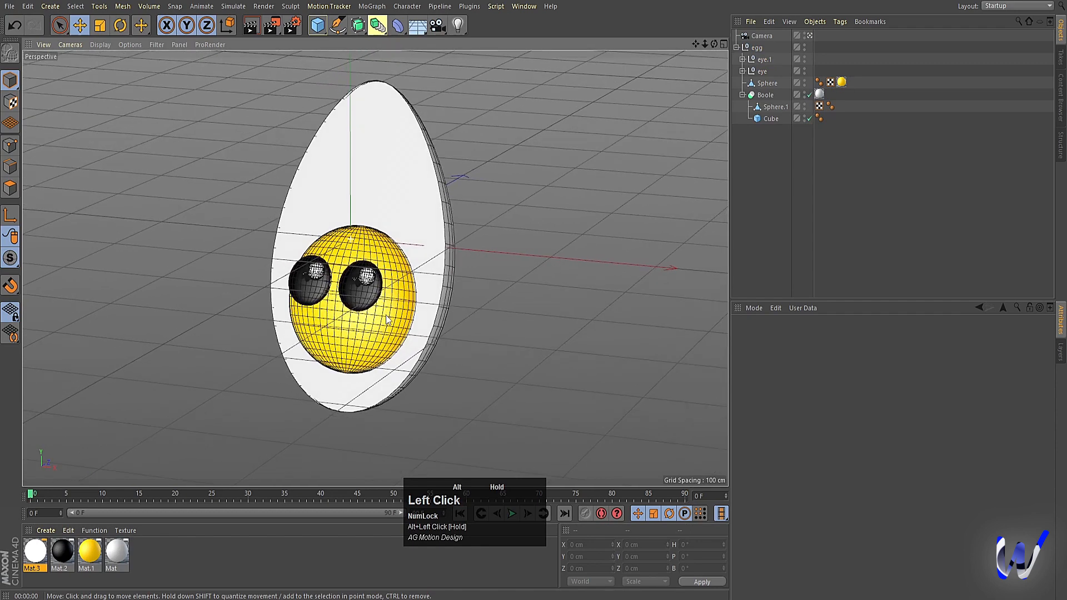
alt+middle_click(377, 270)
click(574, 130)
alt+middle_drag(478, 144, 489, 155)
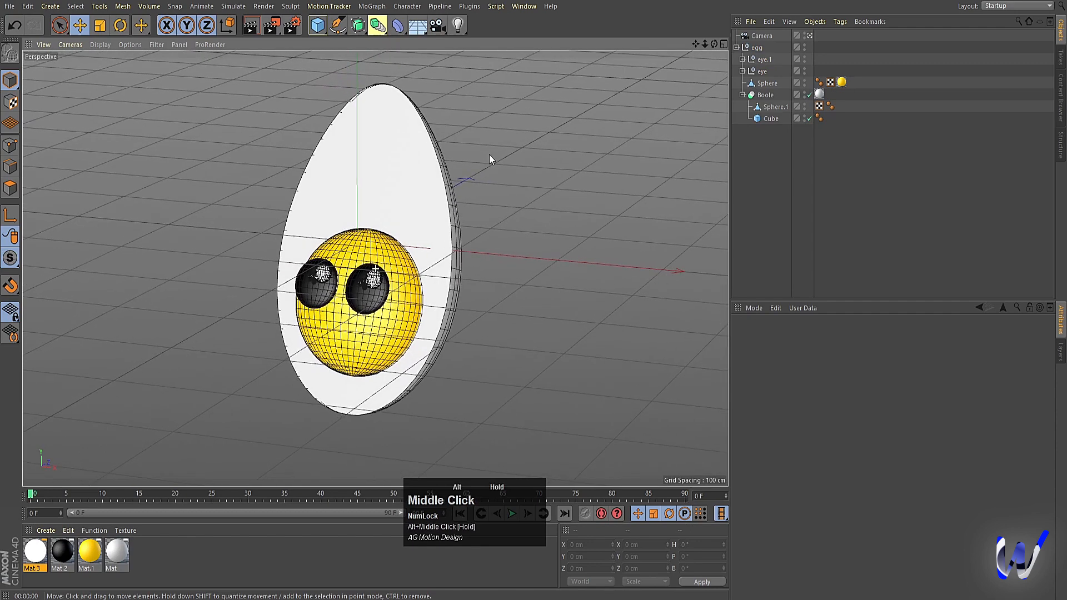
Add an area light and move it in front of the egg to about X 676 cm, Z -519 cm
click(460, 27)
click(572, 72)
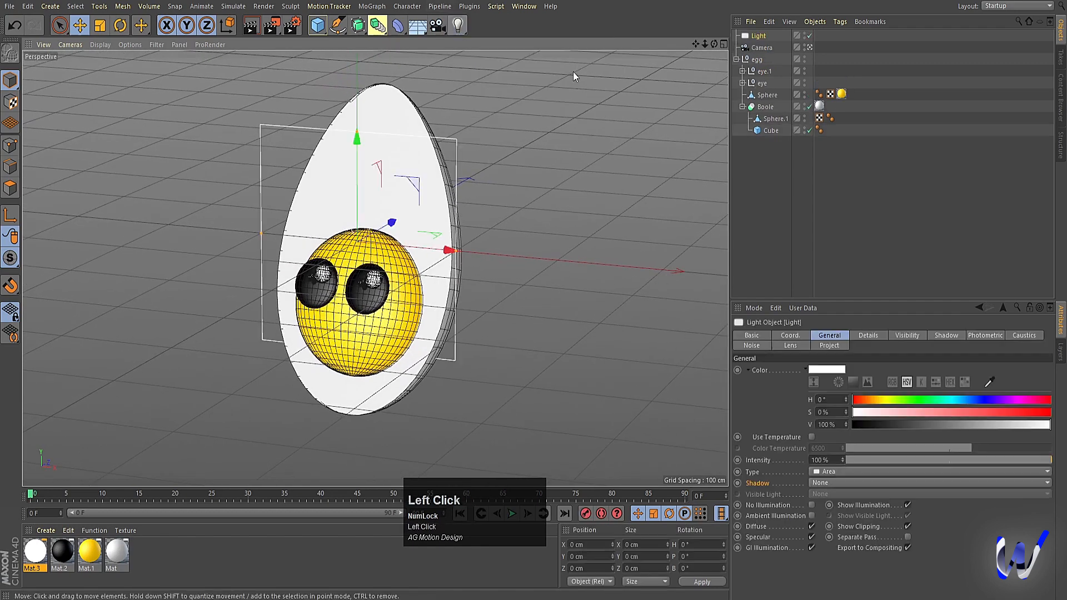
middle_click(556, 100)
middle_click(550, 130)
scroll(481, 189, down, 10)
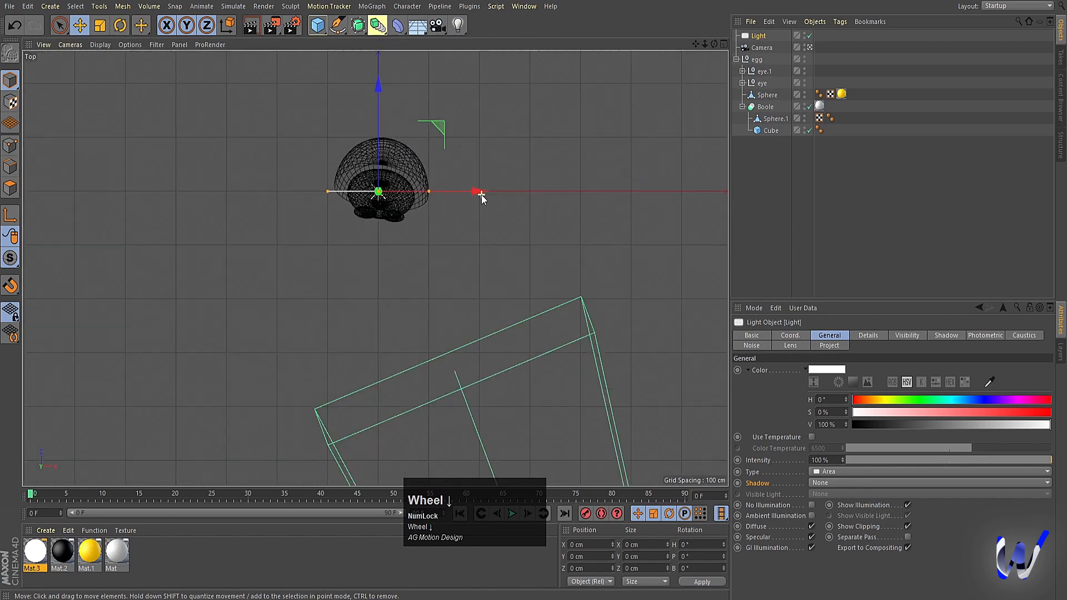
alt+middle_drag(502, 191, 419, 213)
drag(409, 162, 539, 314)
Rotate the area light towards the egg, to about 43.5° heading and -38.6° pitch
key(r)
drag(576, 426, 562, 355)
middle_click(561, 339)
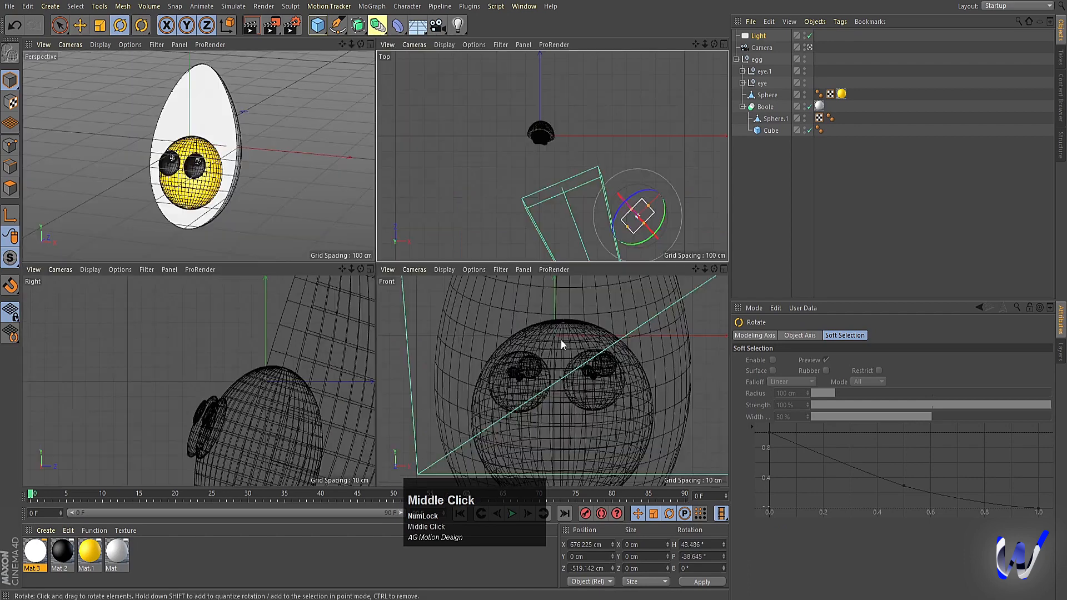
Raise the area light to a height of about 501 cm
middle_click(165, 329)
scroll(235, 350, down, 3)
scroll(235, 354, down, 5)
key(e)
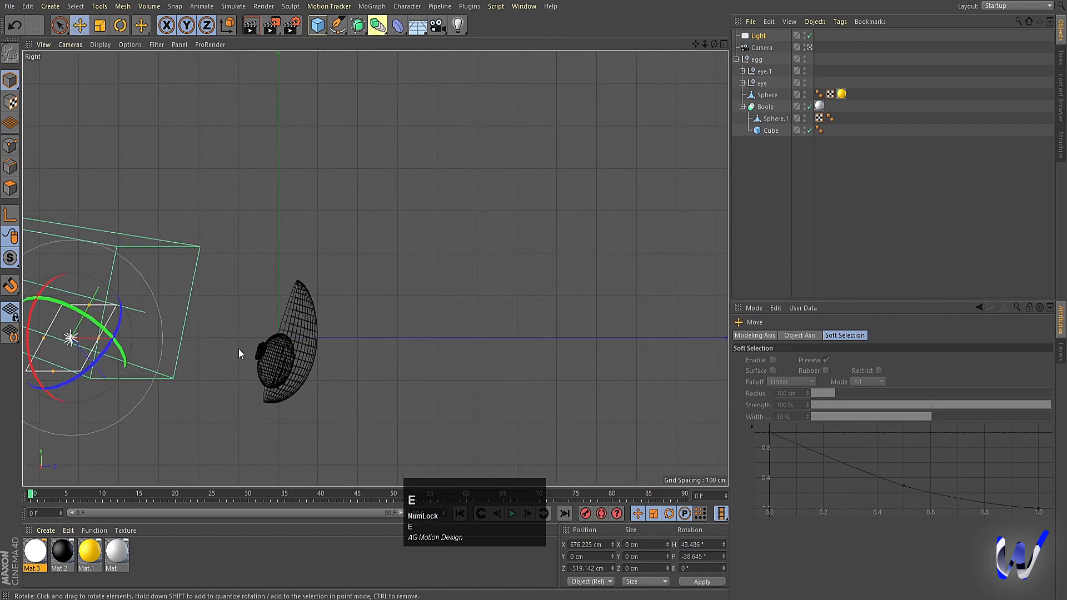
key(w)
drag(72, 236, 73, 22)
middle_click(281, 132)
middle_click(282, 132)
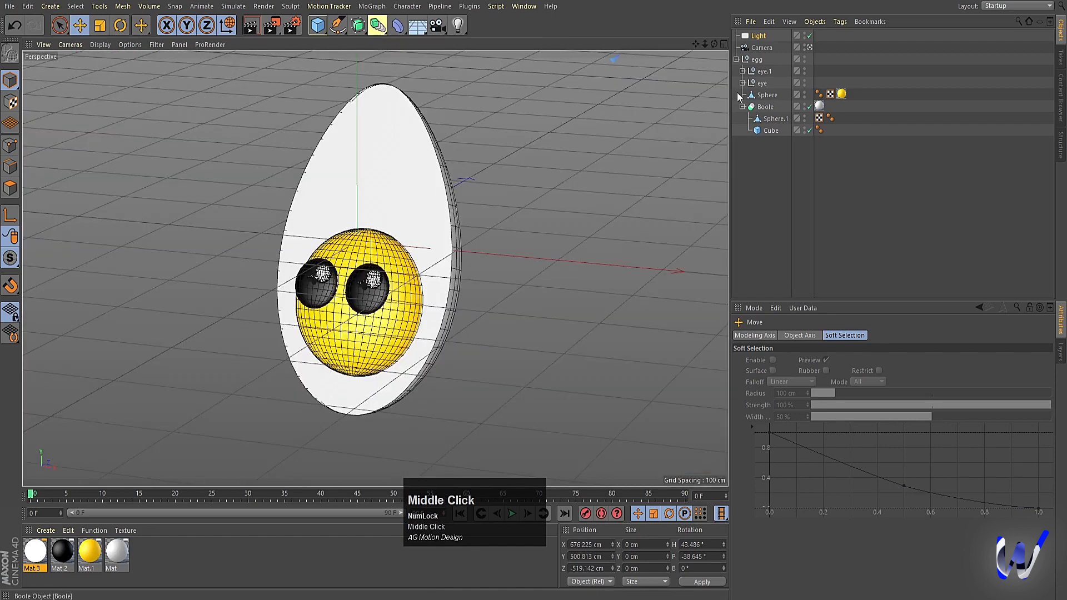
Set the area light's shadow type to Area and render a preview of the egg
click(757, 36)
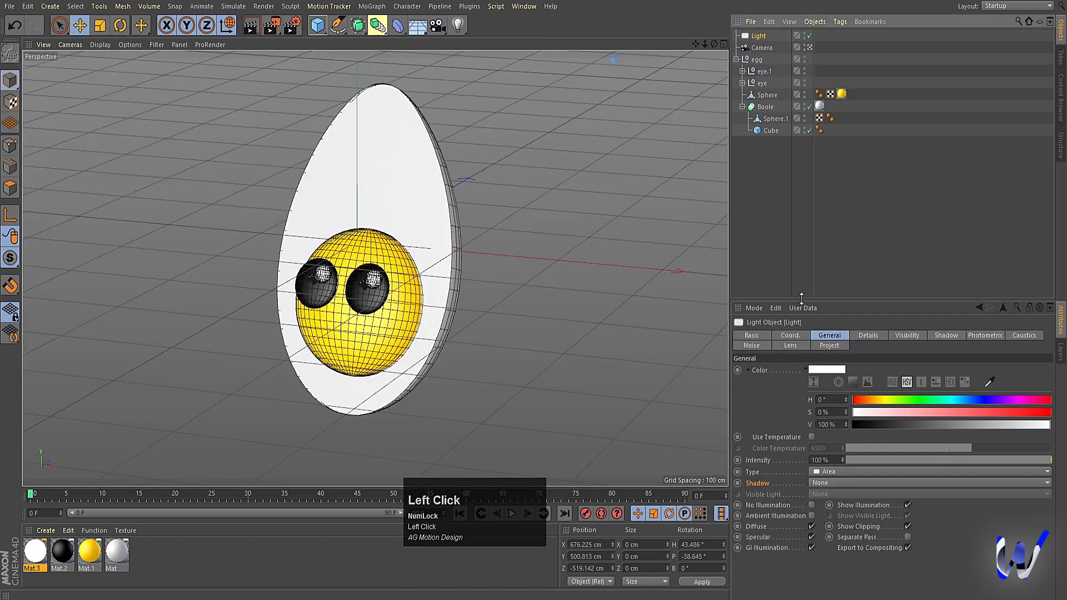
click(821, 484)
click(838, 531)
click(816, 210)
key(ctrl+r)
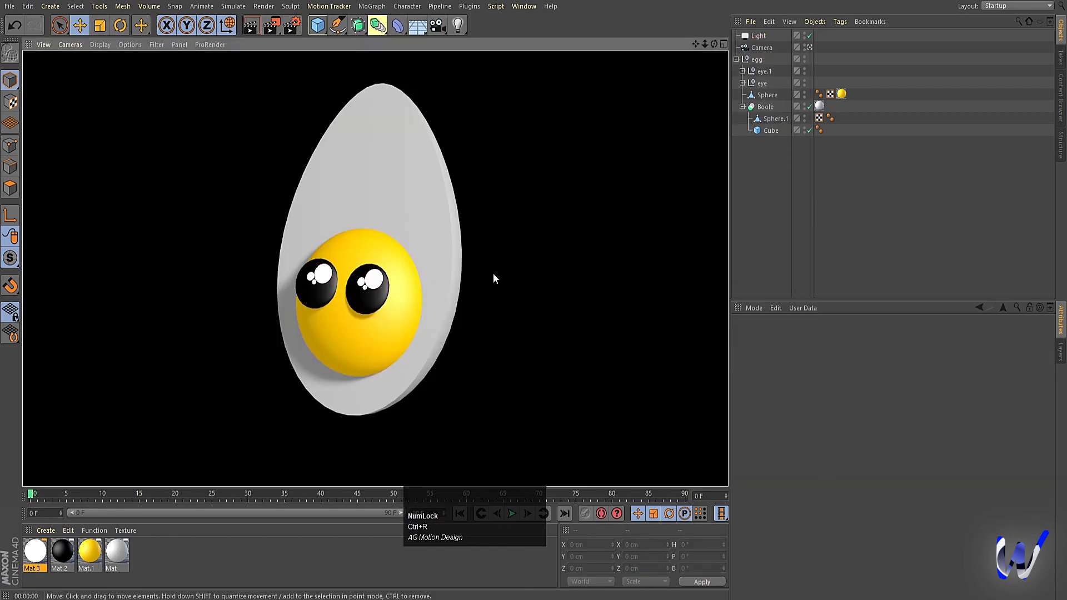
click(494, 310)
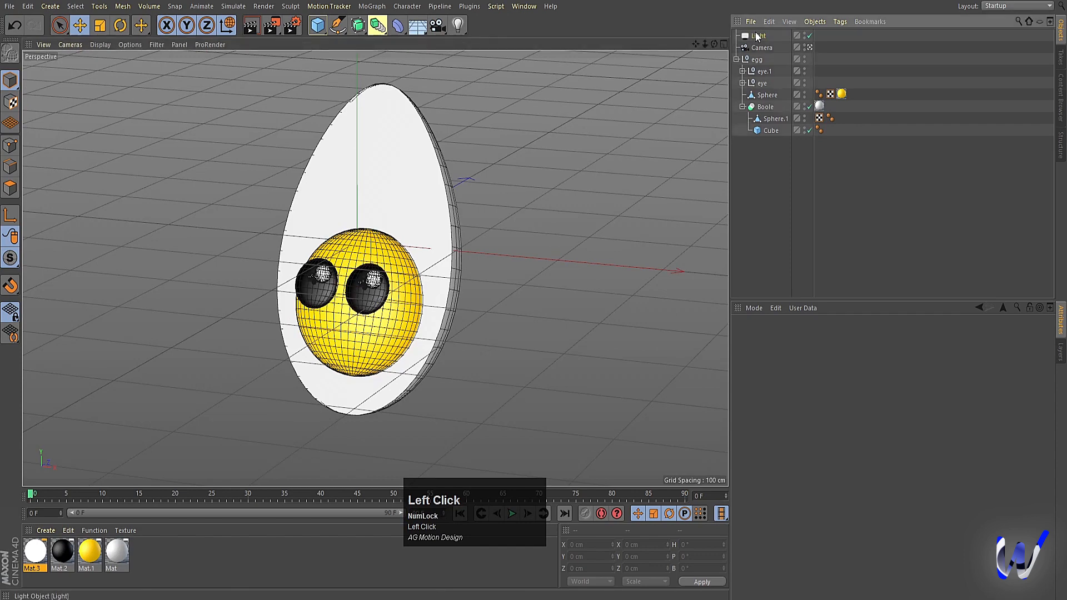
Duplicate the area light along the X axis to the other side of the camera, at about X -805 cm
click(756, 36)
middle_click(515, 238)
middle_click(639, 216)
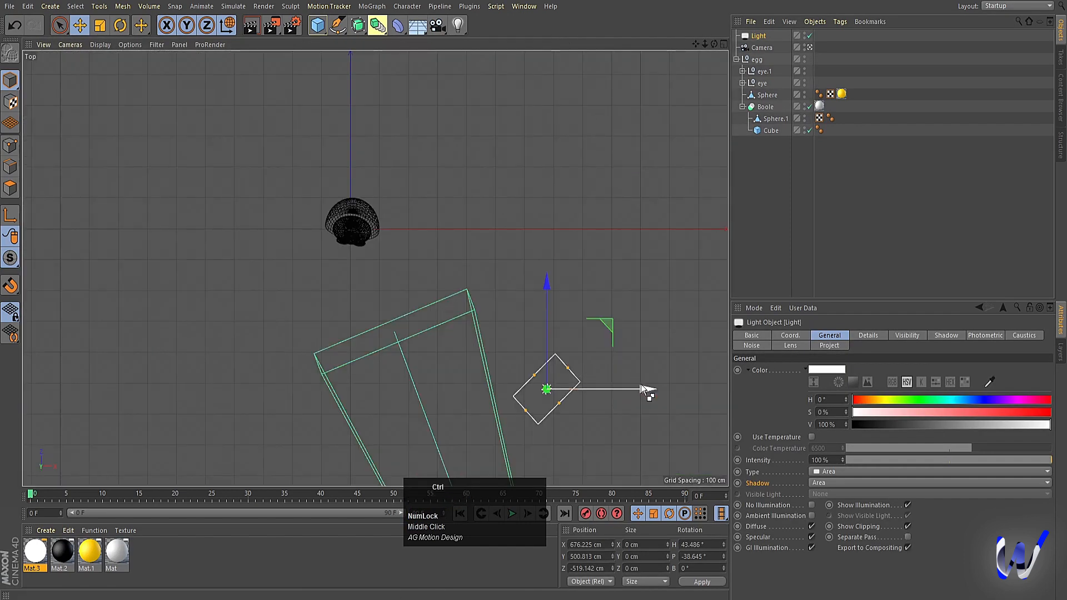
ctrl+drag(645, 389, 214, 389)
Rotate the duplicated light to a heading of about -44° so it faces the egg, and render a preview
key(r)
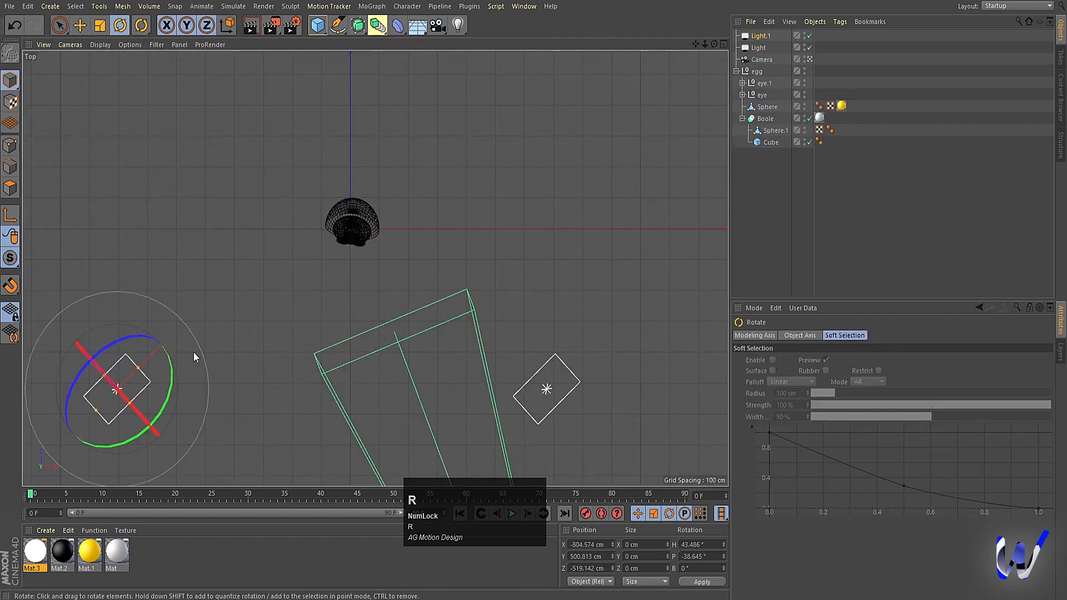
key(w)
drag(167, 349, 159, 436)
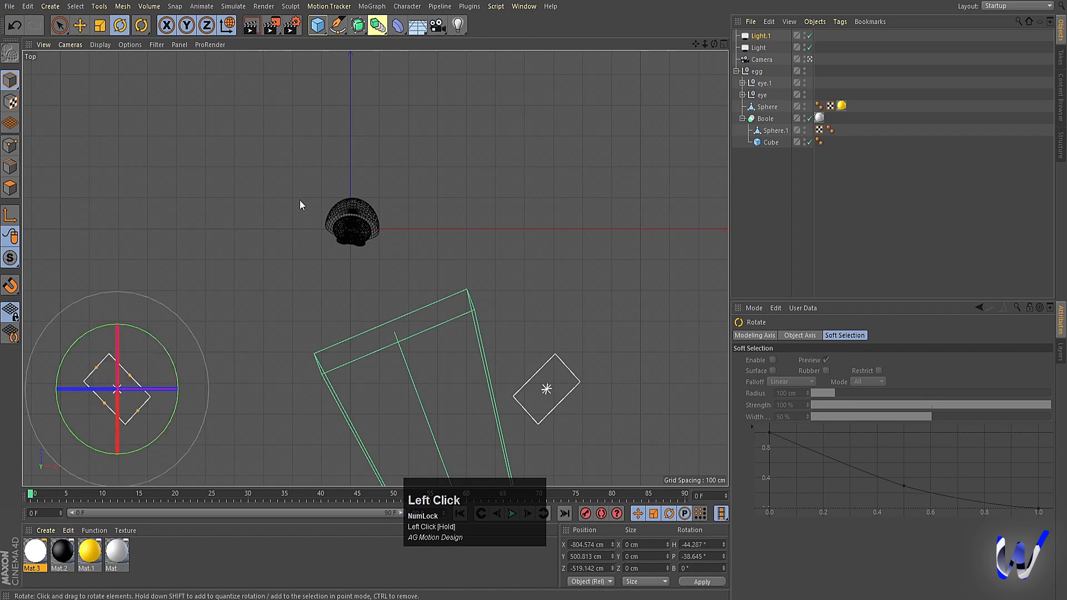
middle_click(300, 206)
middle_click(275, 175)
key(ctrl+r)
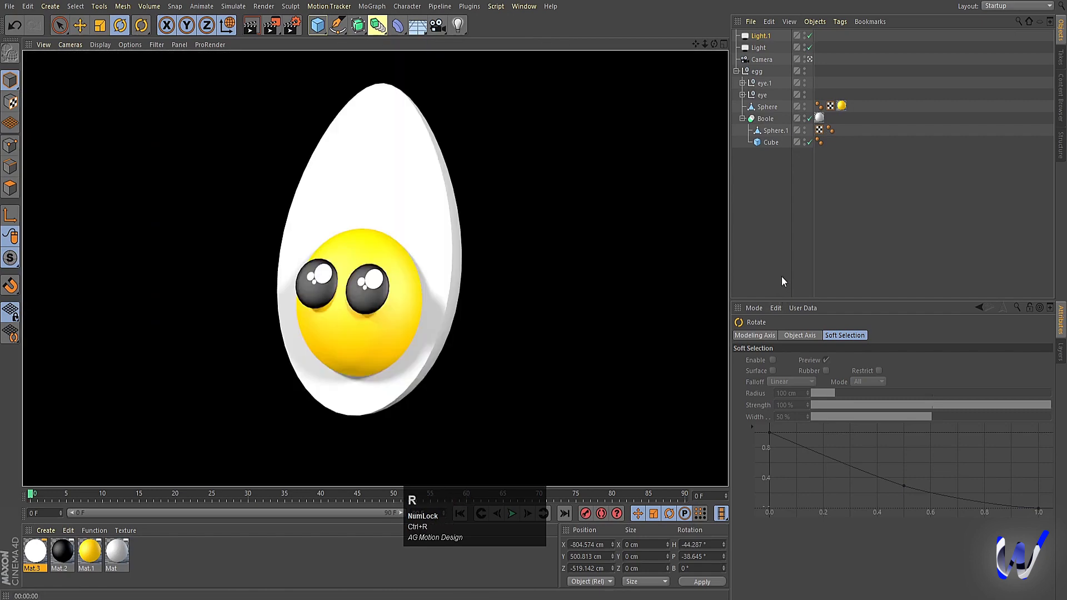
Reposition the second light behind the egg at about X -661 cm, Z 527 cm with a heading of about -138°, and render a preview
middle_click(415, 302)
middle_click(489, 198)
key(e)
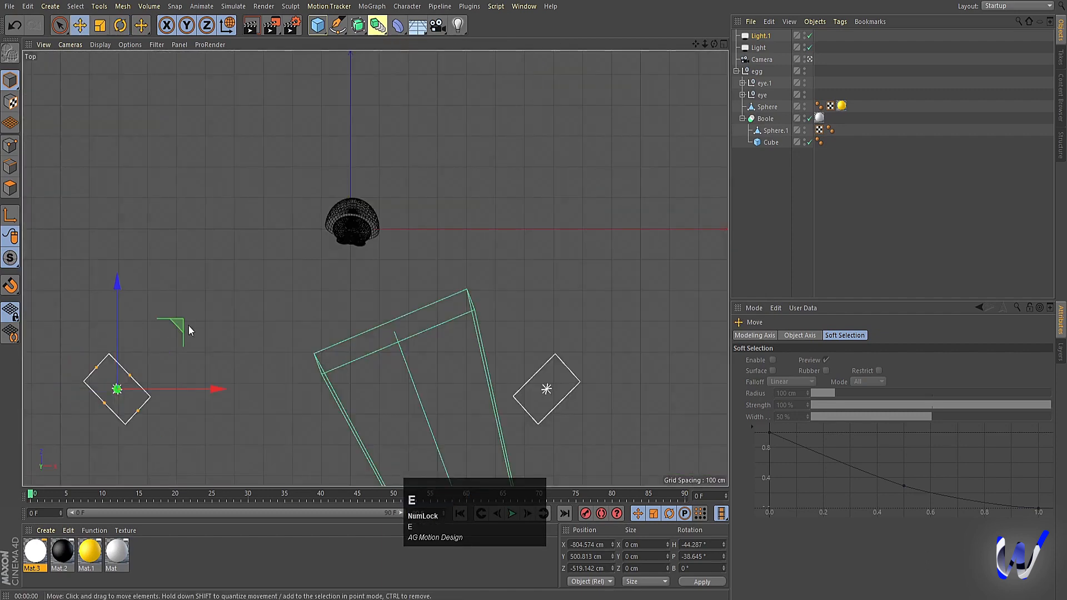
drag(172, 332, 198, 81)
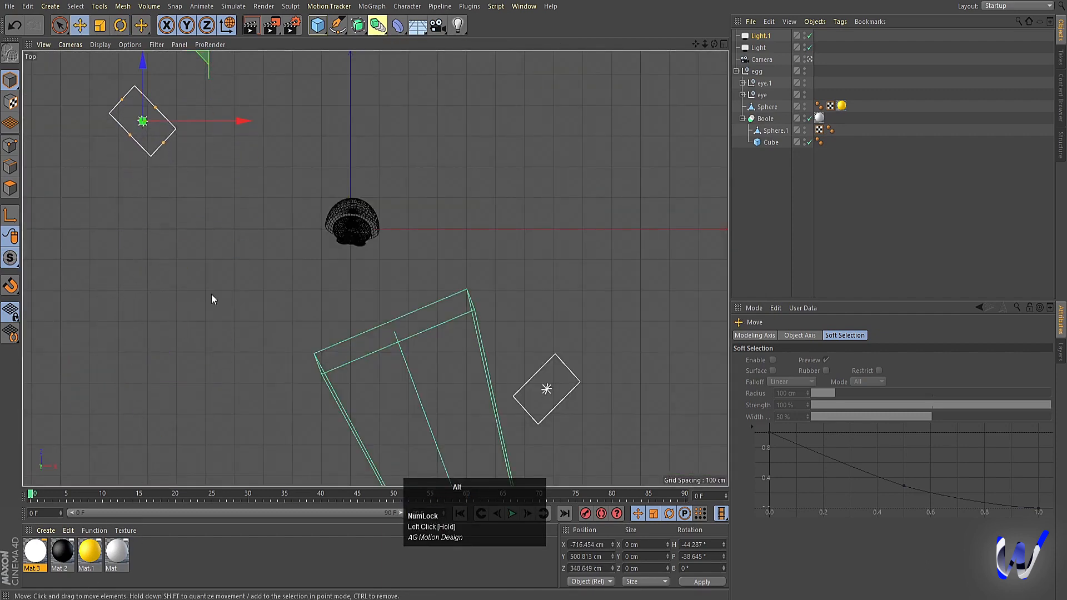
alt+middle_drag(212, 300, 268, 377)
drag(217, 141, 214, 214)
key(r)
middle_click(282, 272)
key(ctrl+r)
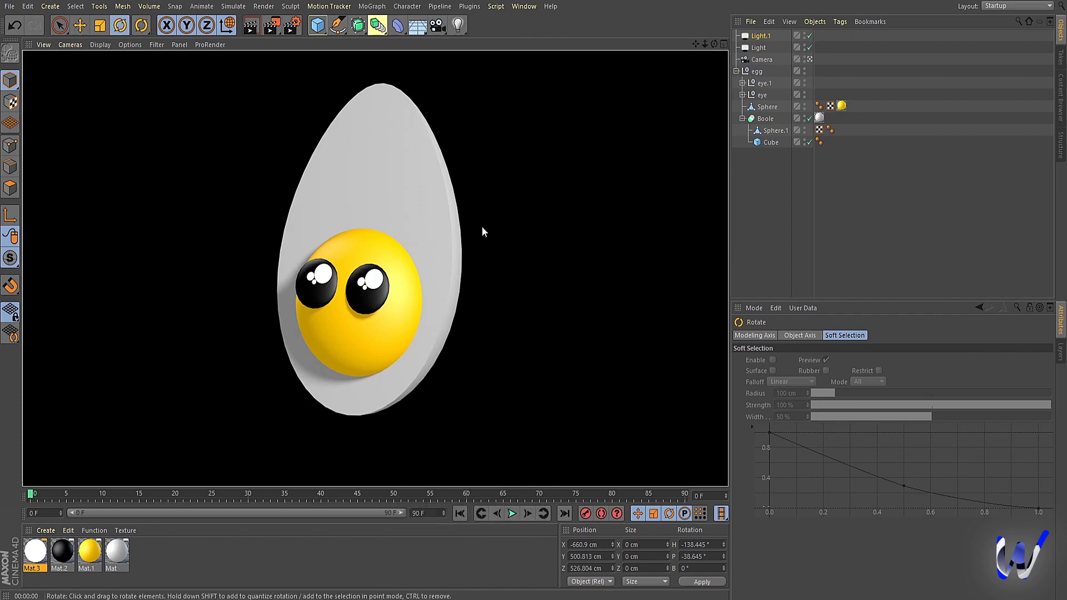
Duplicate the second light forward to about Z -414 cm and turn the copy to a heading of about -54°
middle_click(499, 251)
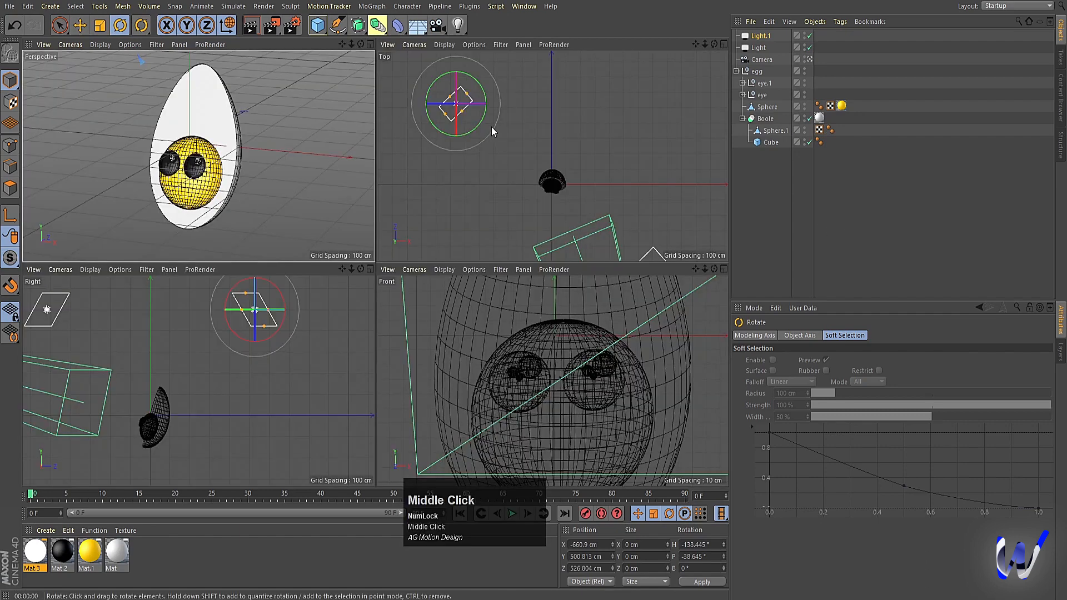
middle_click(414, 146)
key(e)
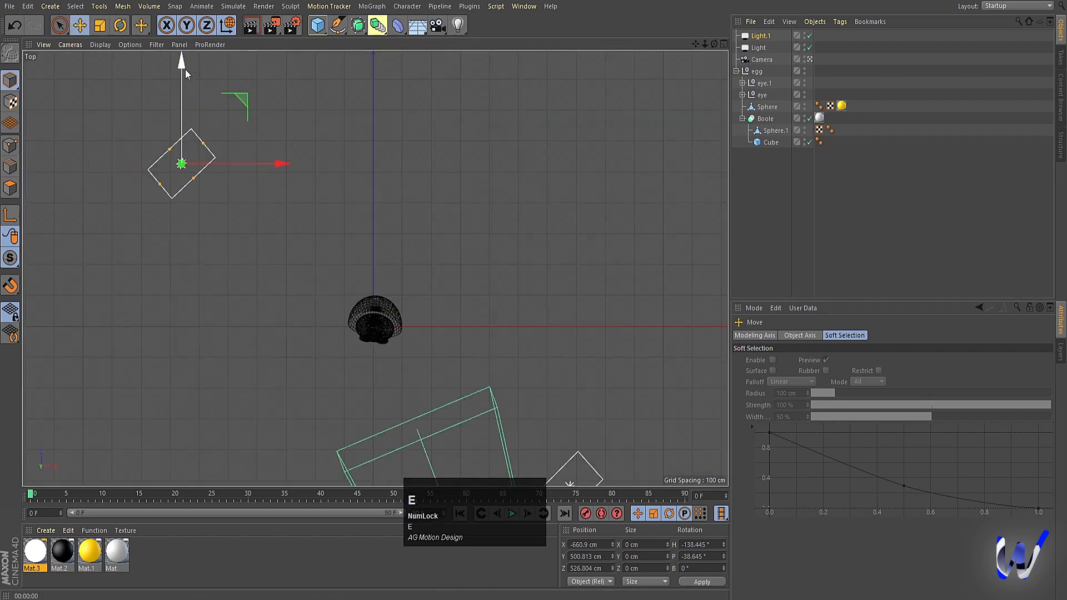
ctrl+drag(182, 73, 243, 361)
key(r)
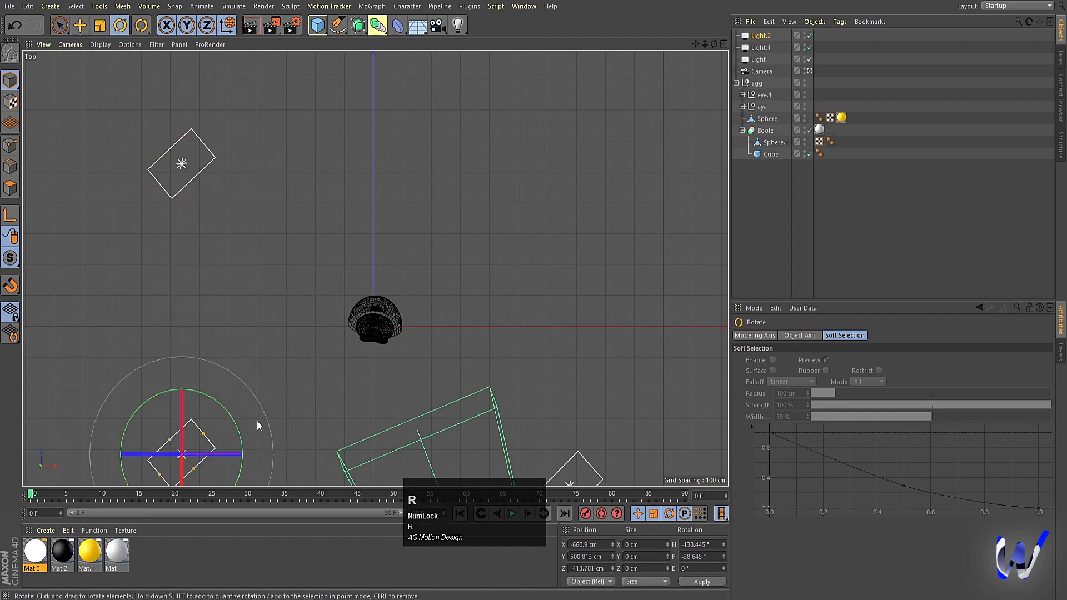
drag(259, 426, 136, 362)
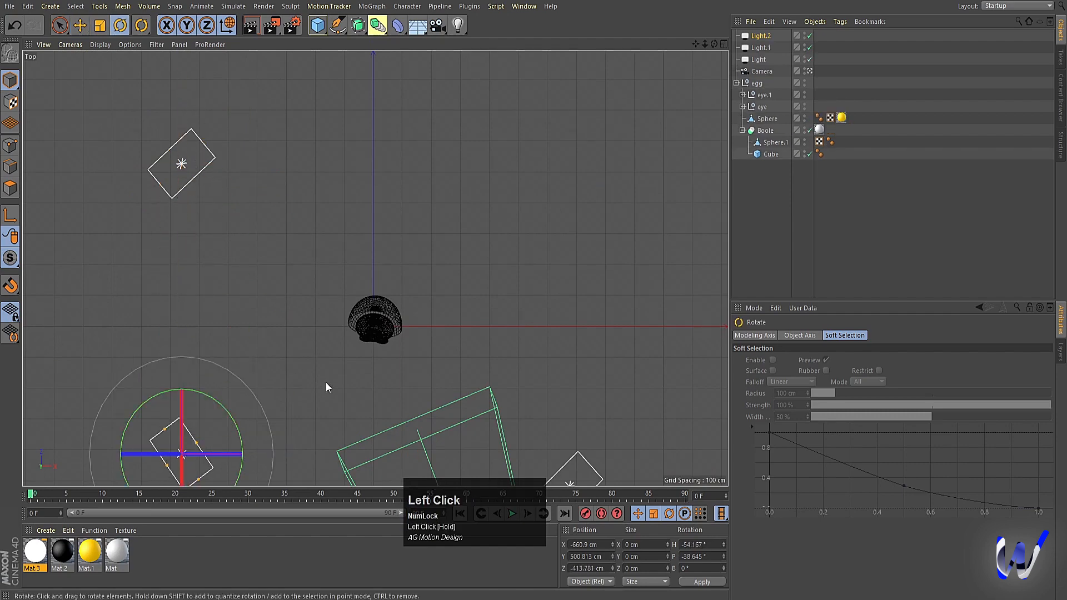
Tint the third light yellow by lowering its blue value to 60 in RGB mode
middle_click(320, 383)
middle_click(239, 215)
click(778, 37)
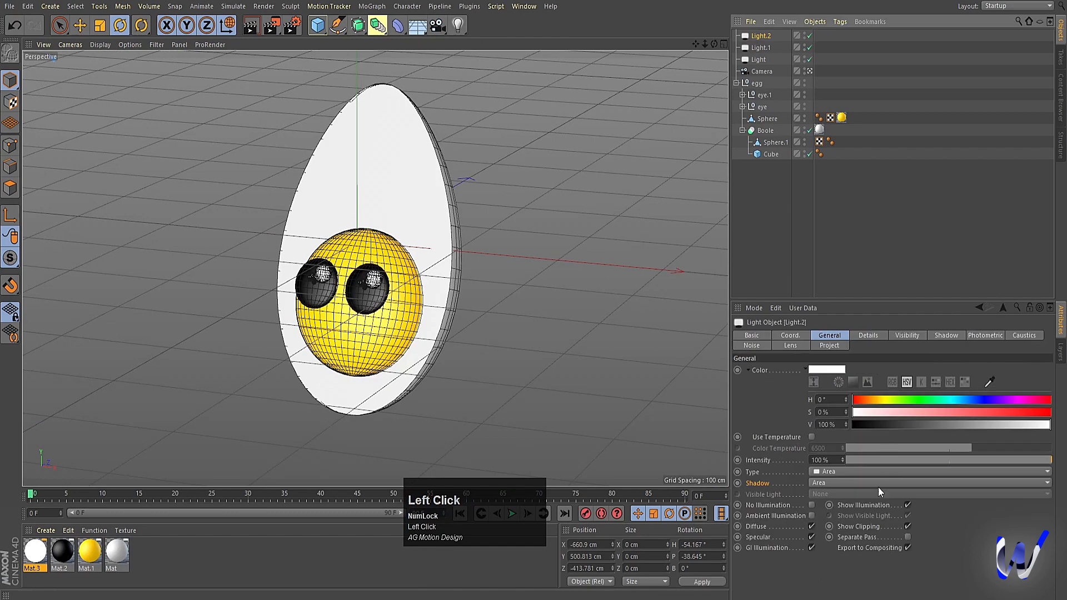
click(892, 382)
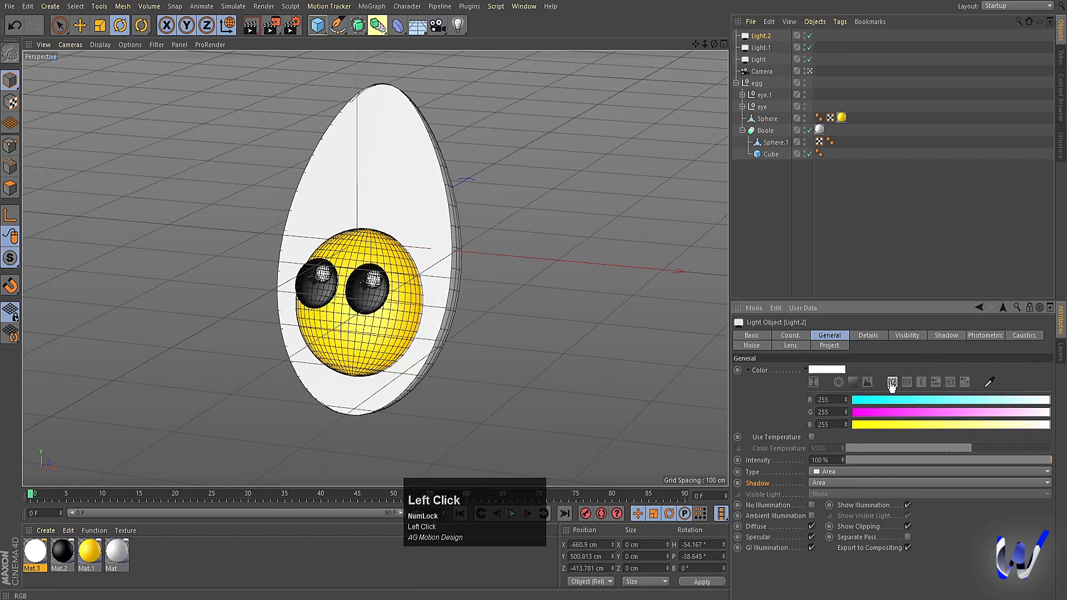
drag(883, 429, 898, 428)
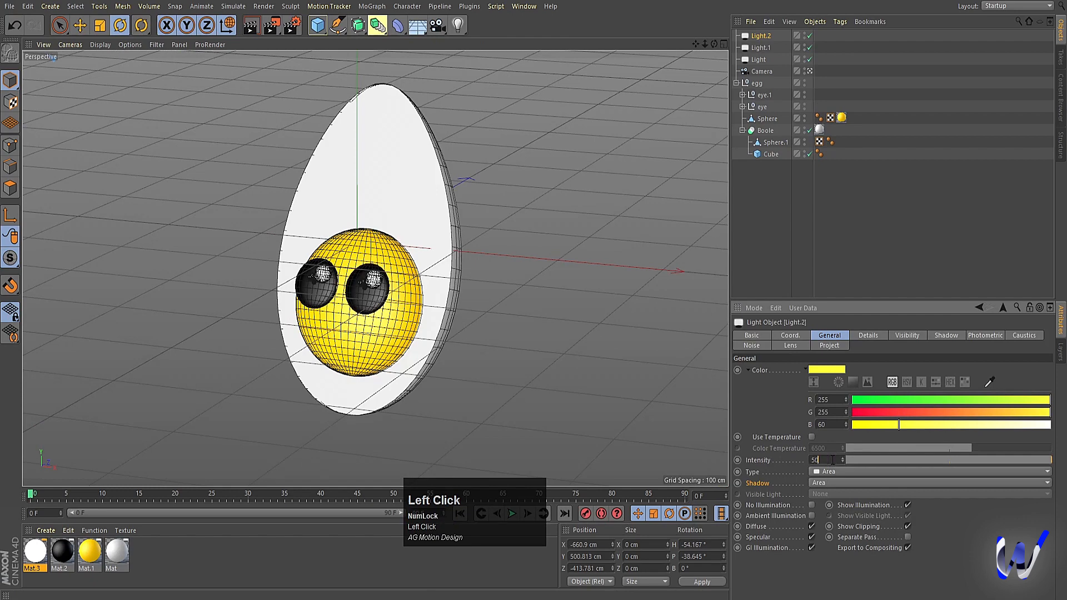
Set the third light's intensity to 50% and render a preview
click(832, 460)
text(50)
key(Return)
key(ctrl+r)
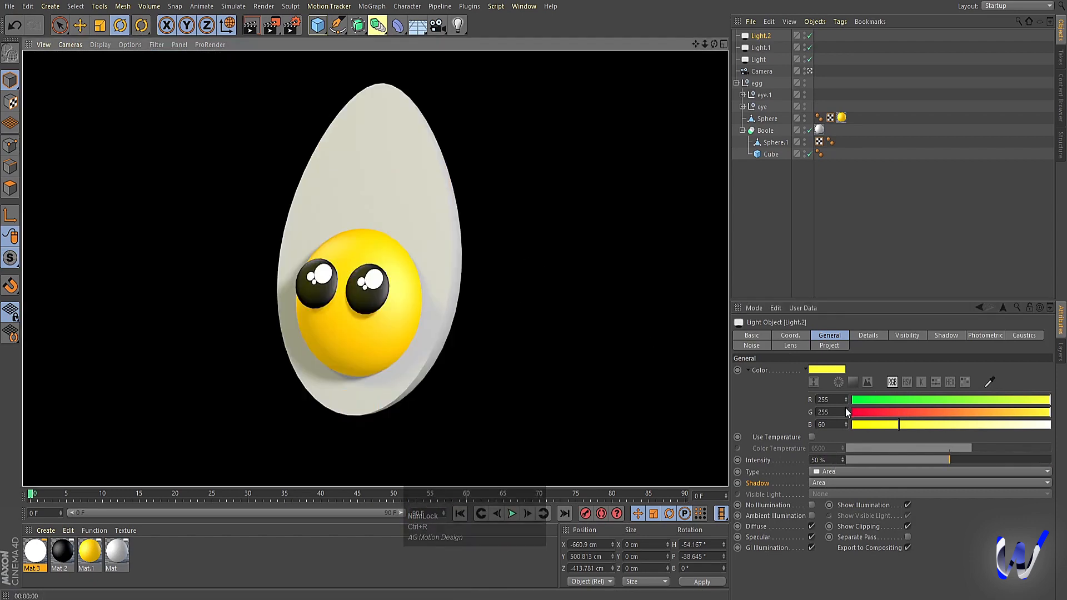
Try a red tint with green at 62 on the third light, render it, and reset the colour to white (255, 255, 255)
click(900, 412)
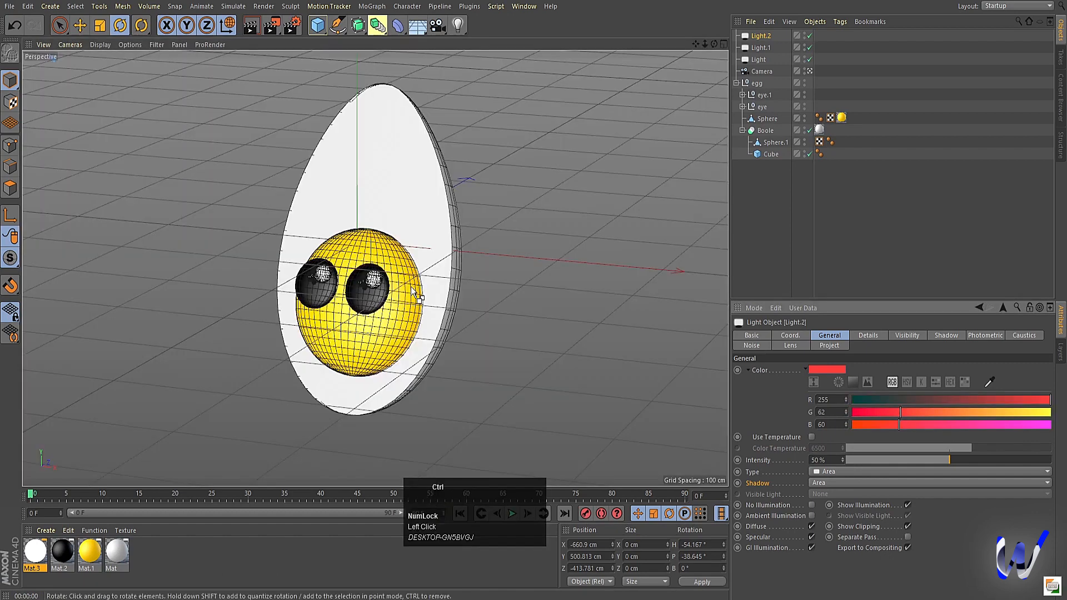
key(ctrl+r)
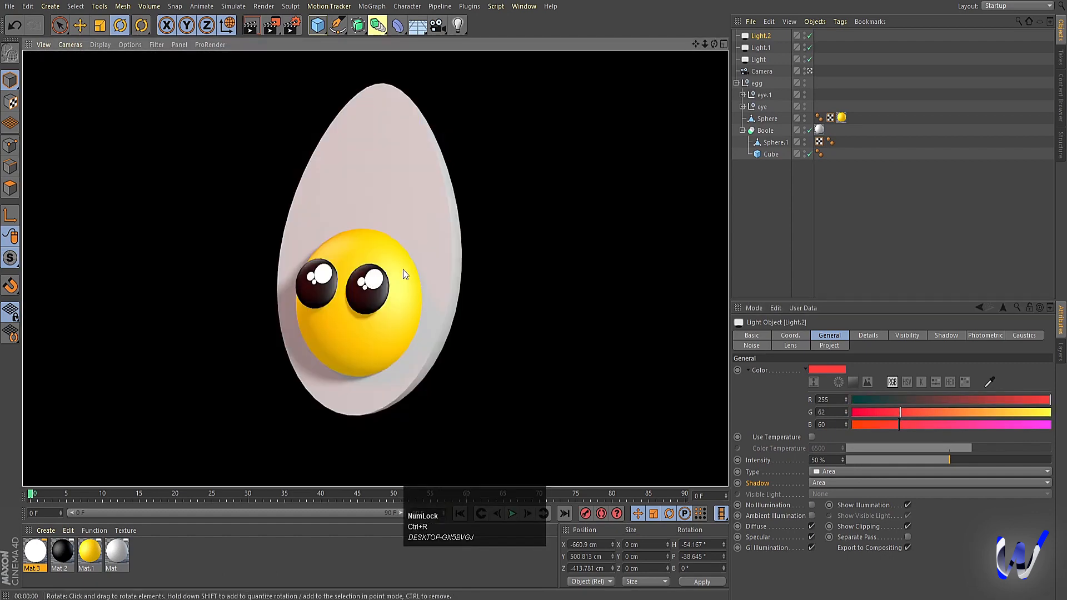
mouse_move(953, 415)
mouse_down()
mouse_move(1052, 422)
mouse_move(1066, 441)
mouse_up()
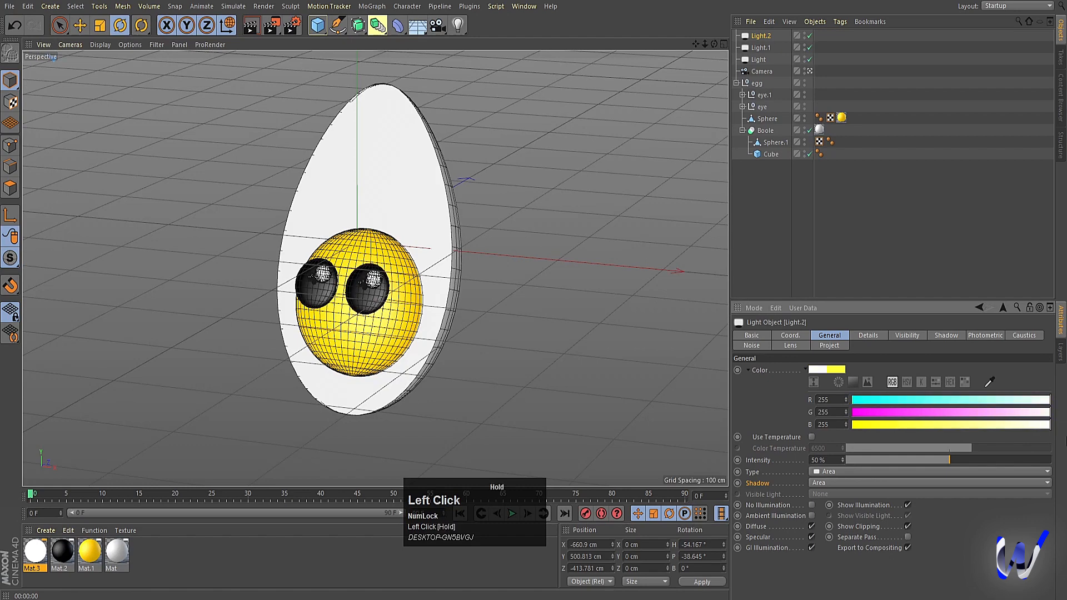
key(ctrl+r)
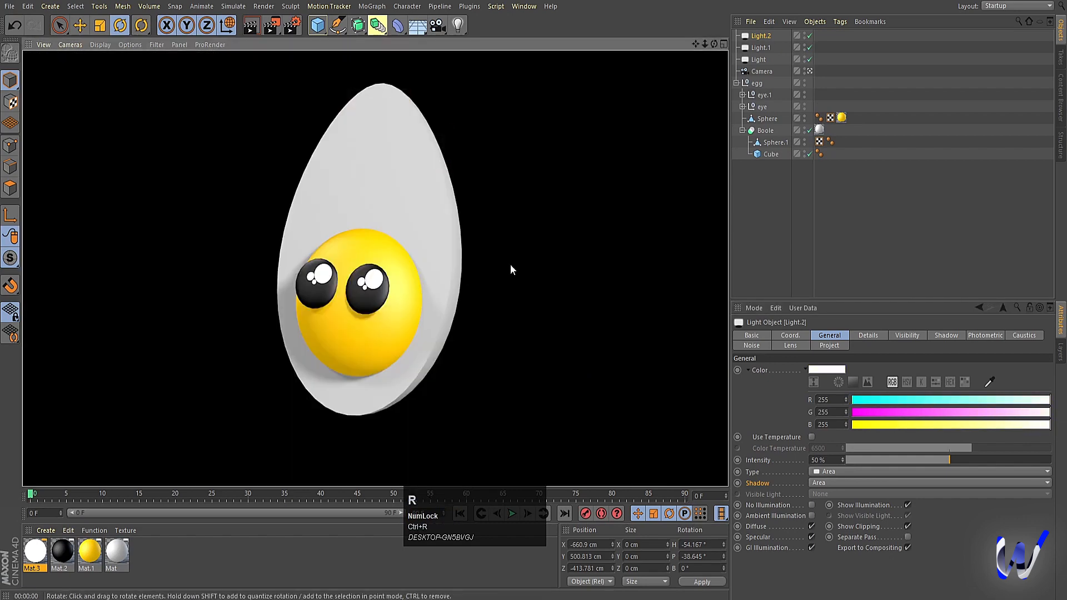
click(821, 223)
Set the egg-white material's luminance brightness to 75% and render a preview
click(421, 181)
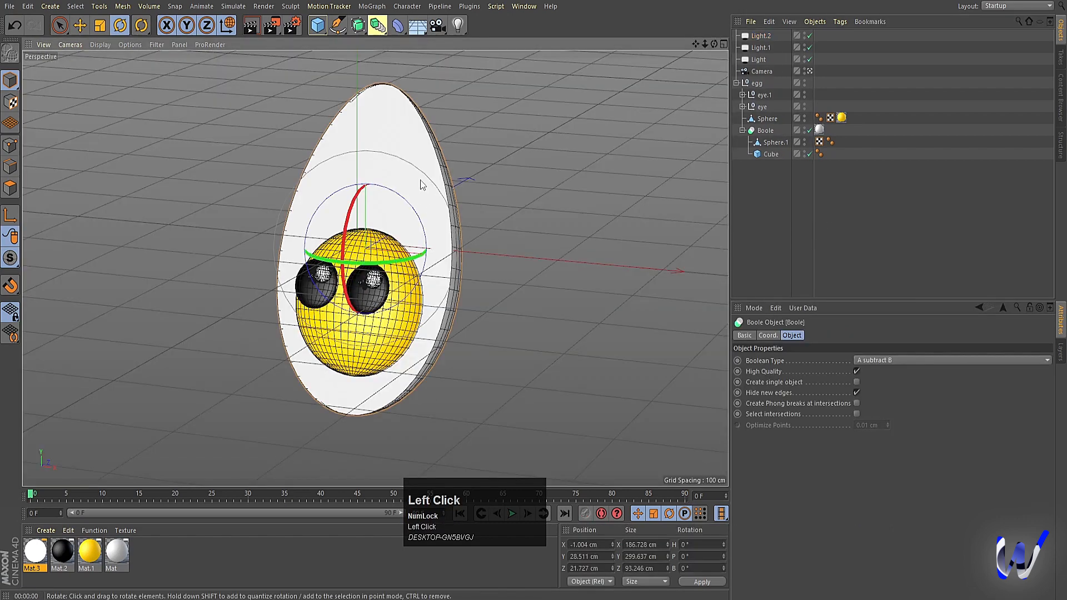
double_click(116, 554)
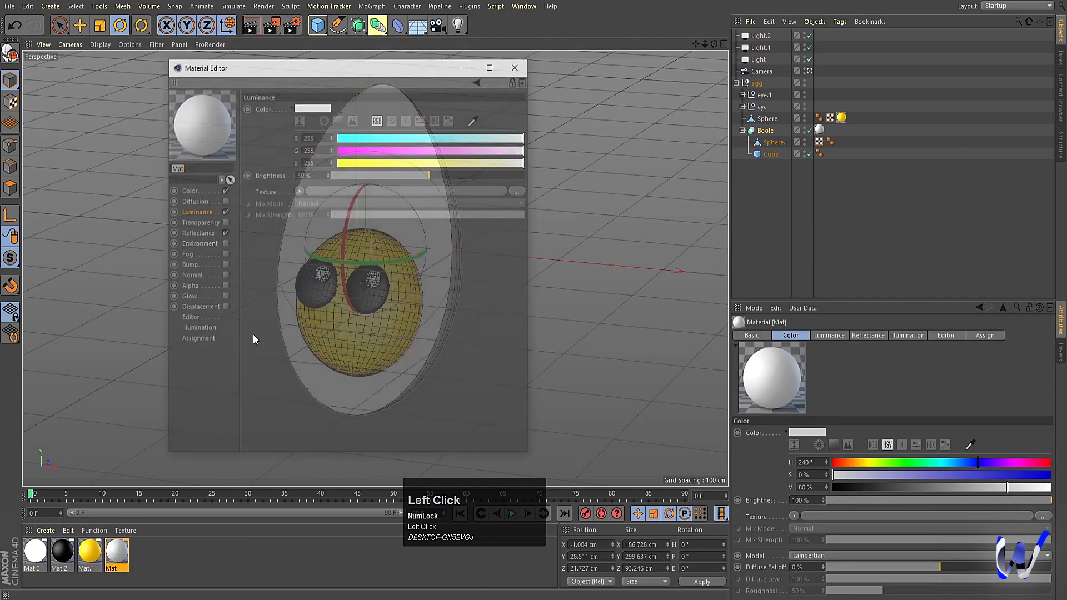
drag(448, 174, 458, 174)
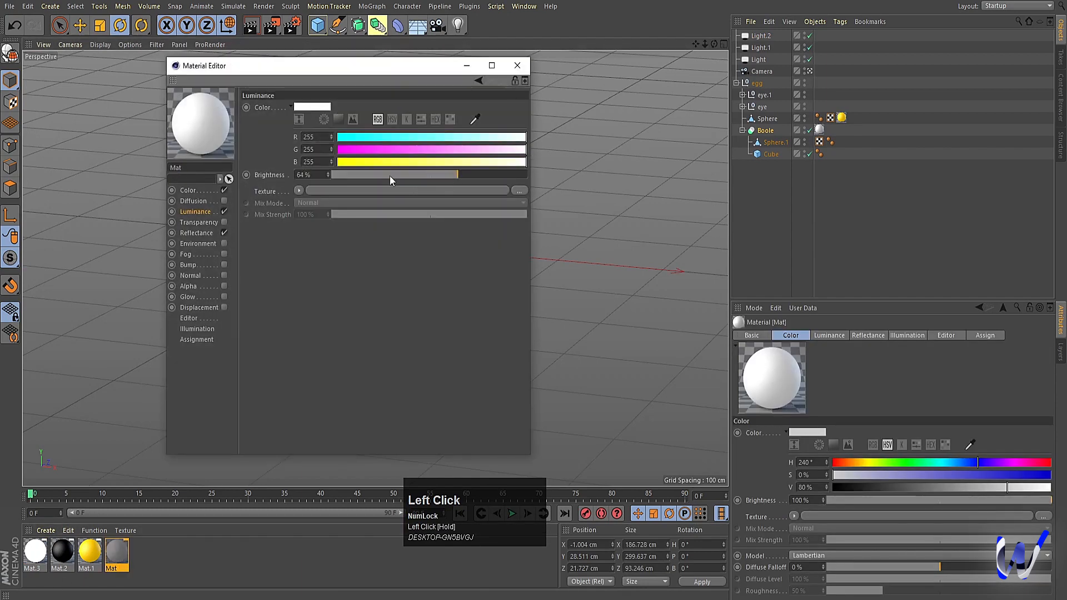
click(321, 174)
text(75)
key(Return)
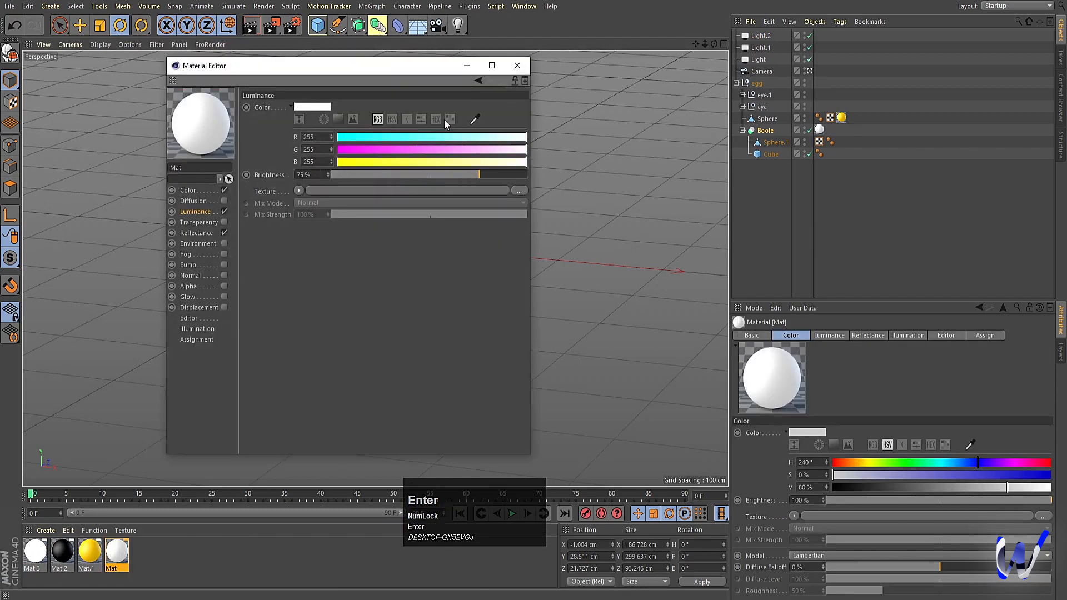
click(517, 65)
key(ctrl+r)
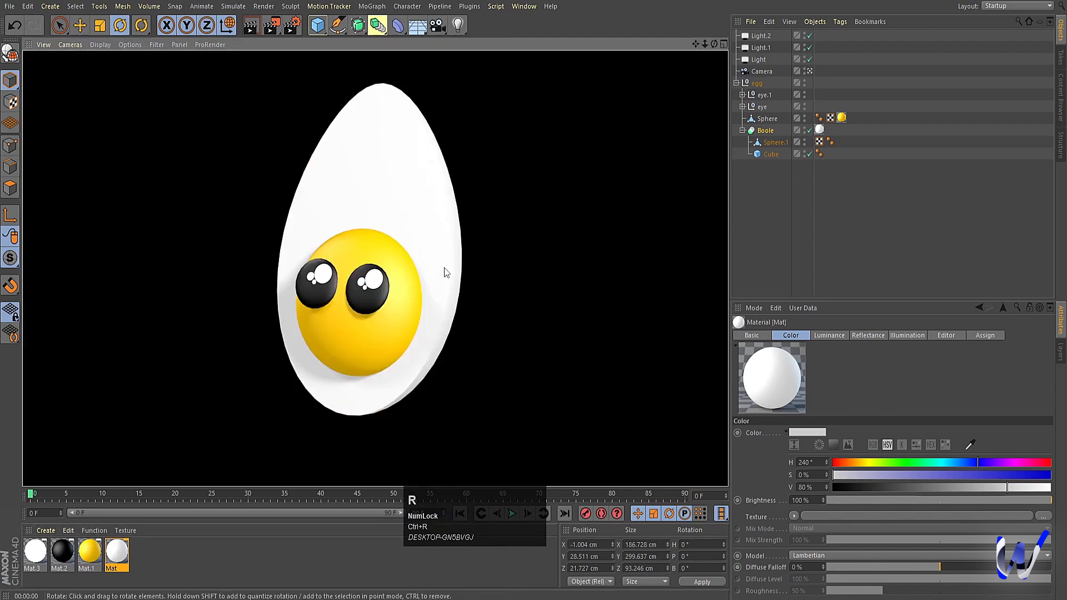
Lower the egg-white material's luminance brightness to 67% and render the egg again
alt+drag(438, 307, 414, 310)
double_click(115, 556)
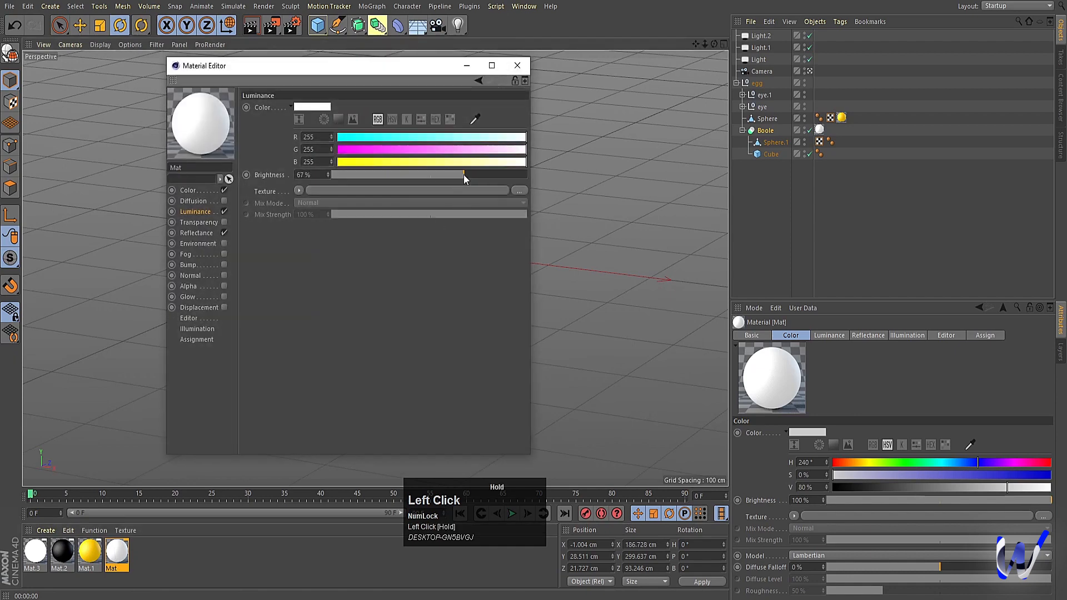
click(517, 65)
key(ctrl+r)
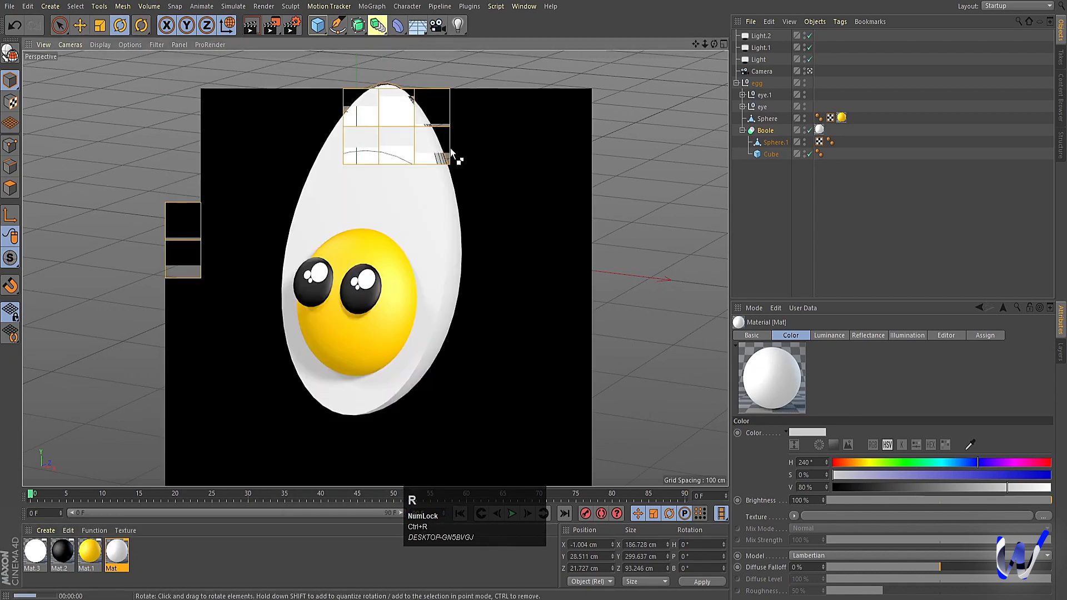
Lower the egg-white material's luminance brightness to 53% and render the egg to check the shading
double_click(115, 553)
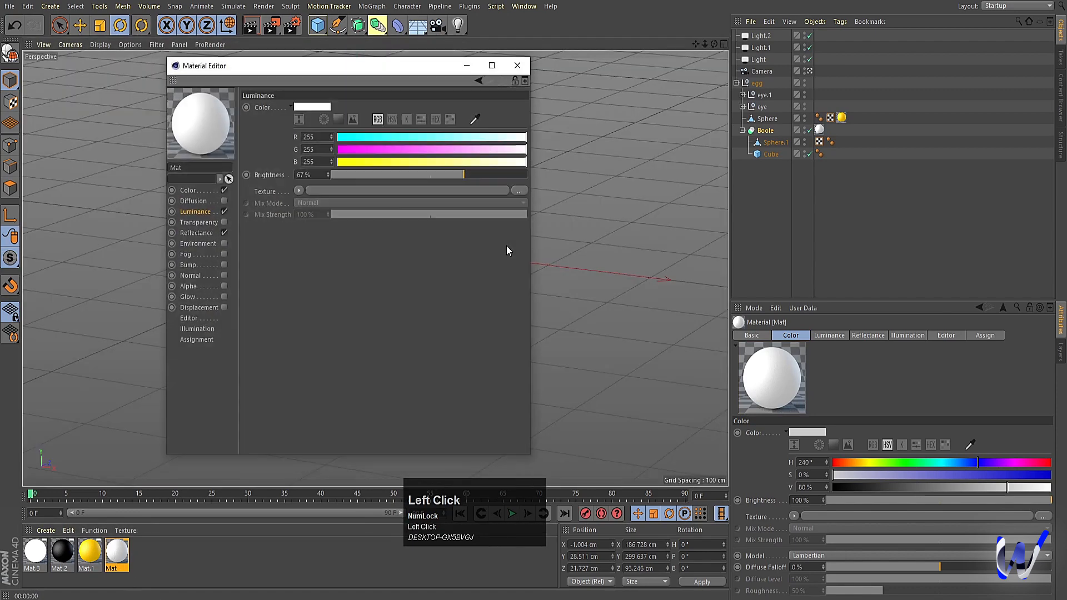
click(446, 175)
click(467, 65)
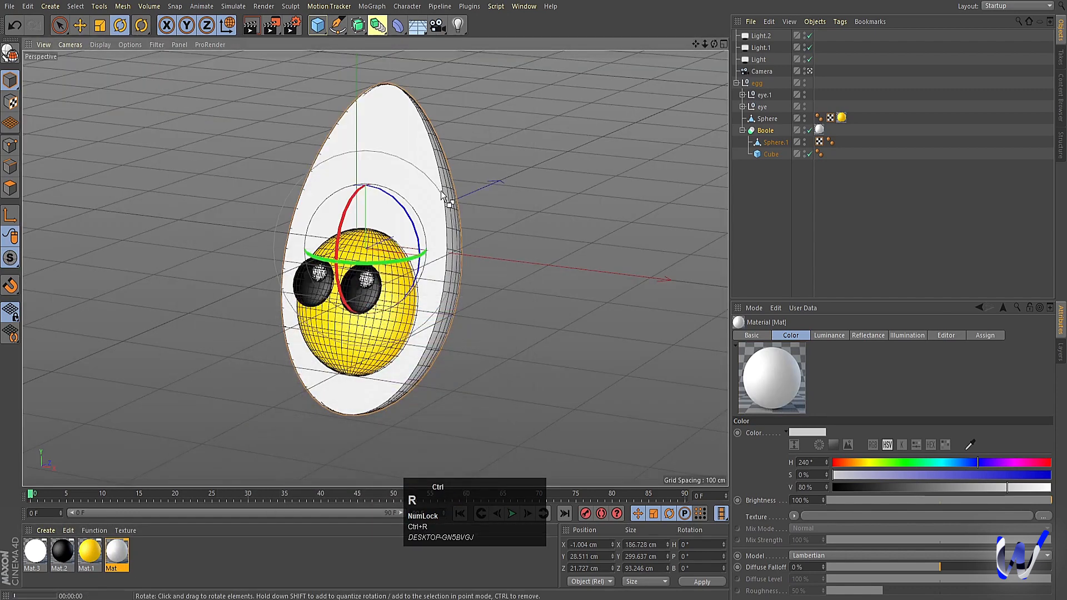
key(ctrl+r)
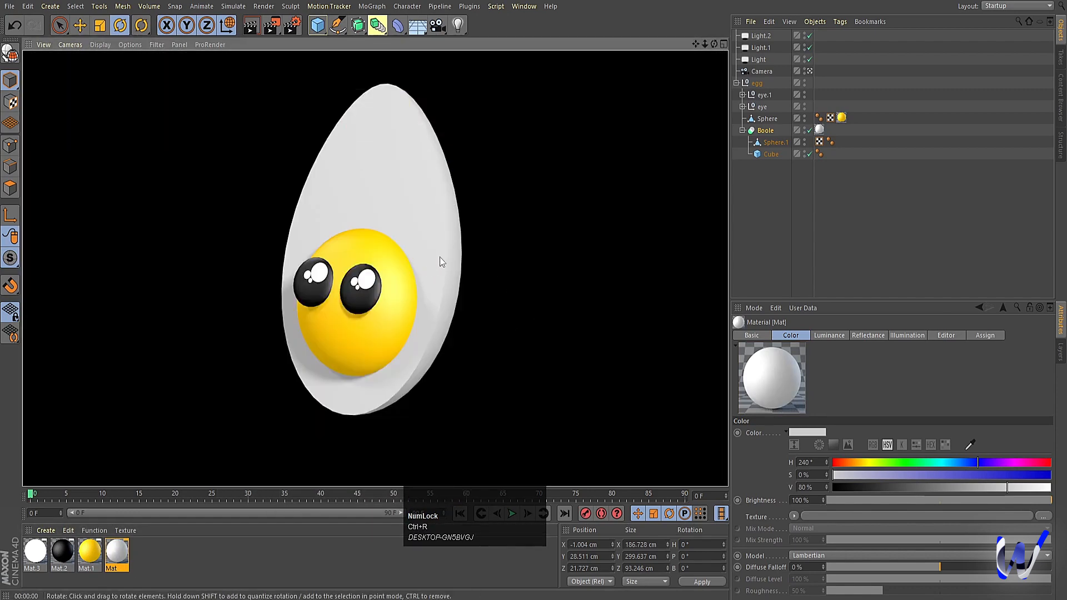
double_click(117, 553)
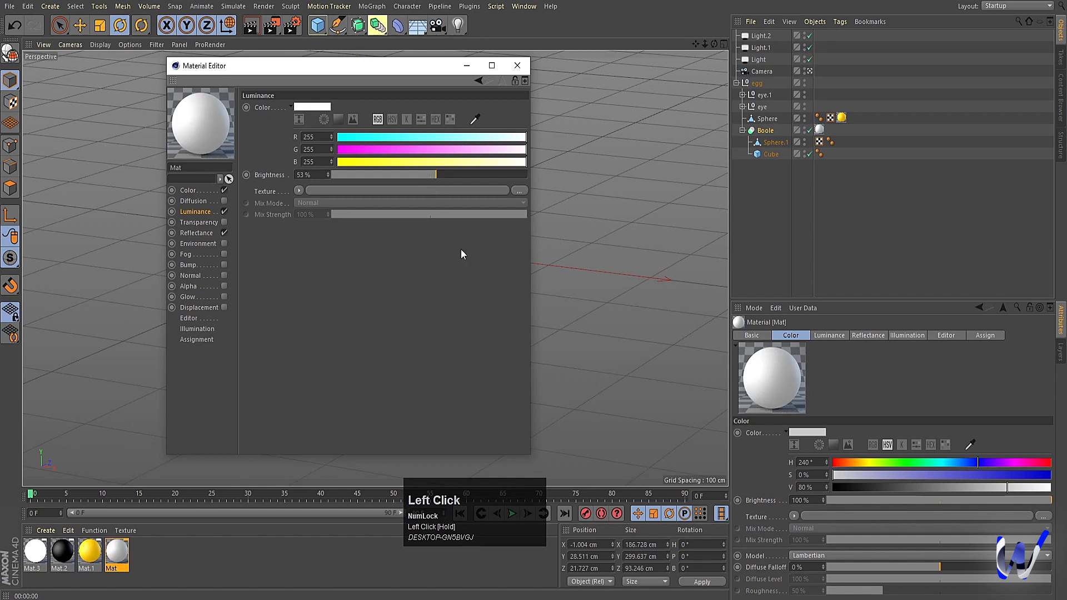
click(517, 65)
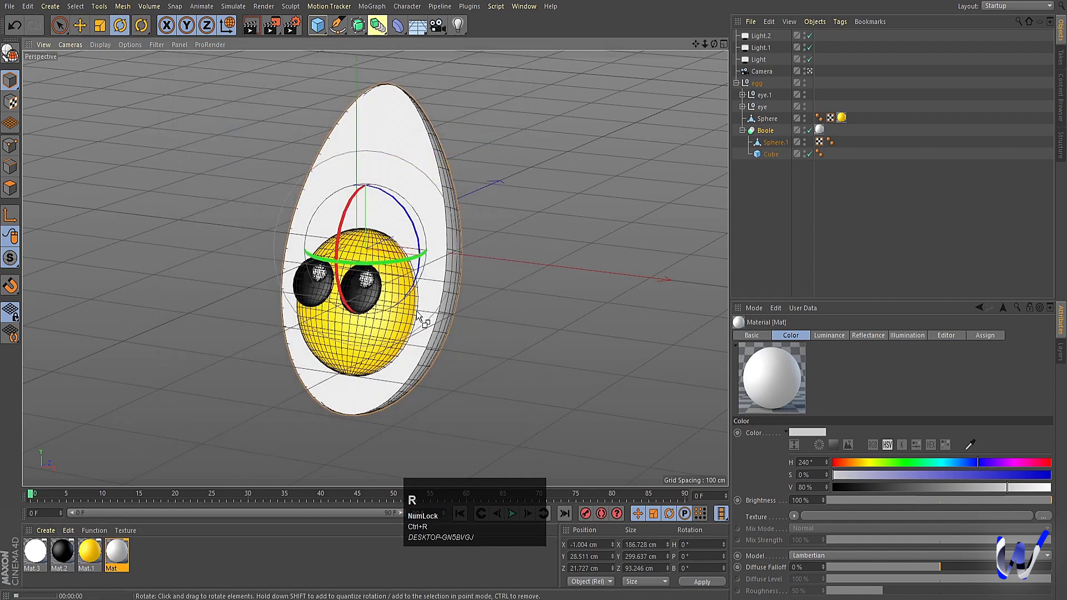
key(ctrl+r)
Move the egg-white material from the Boole onto its Sphere.1 child so it covers only the egg body
click(221, 567)
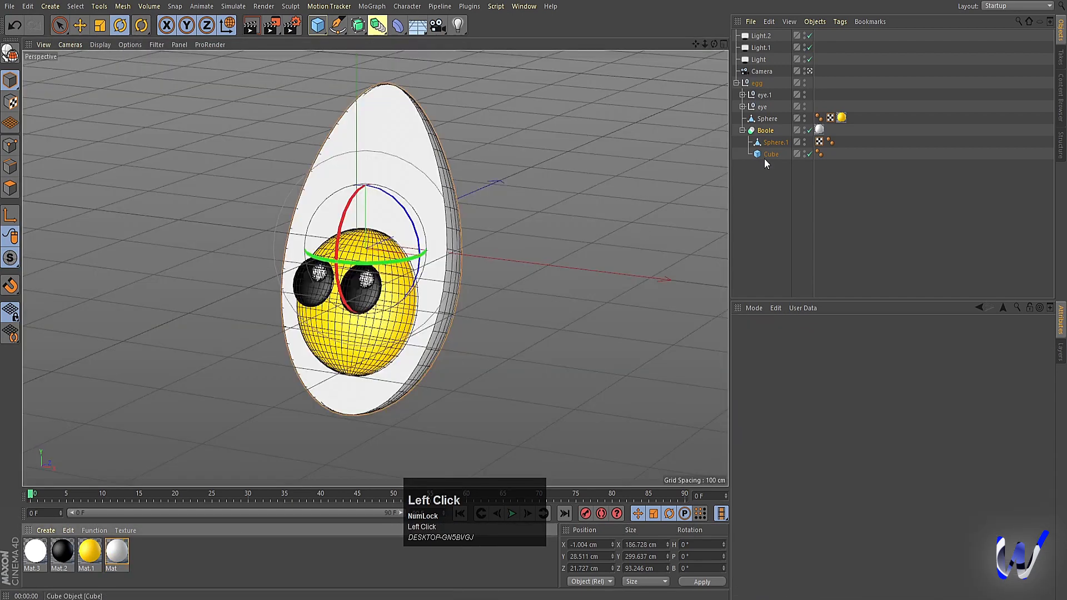
click(771, 153)
click(820, 130)
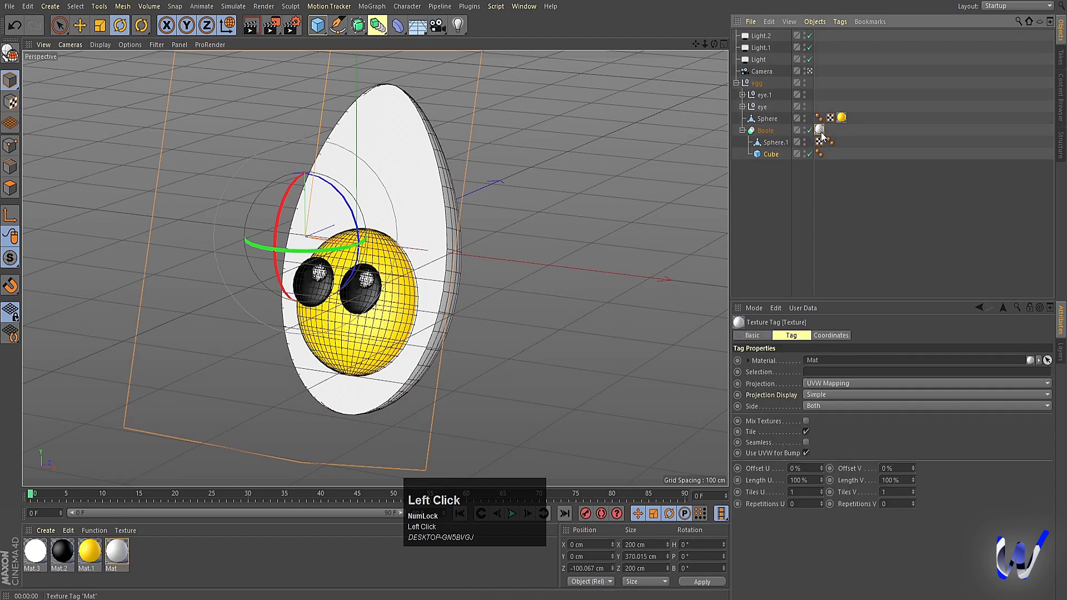
drag(821, 132, 841, 143)
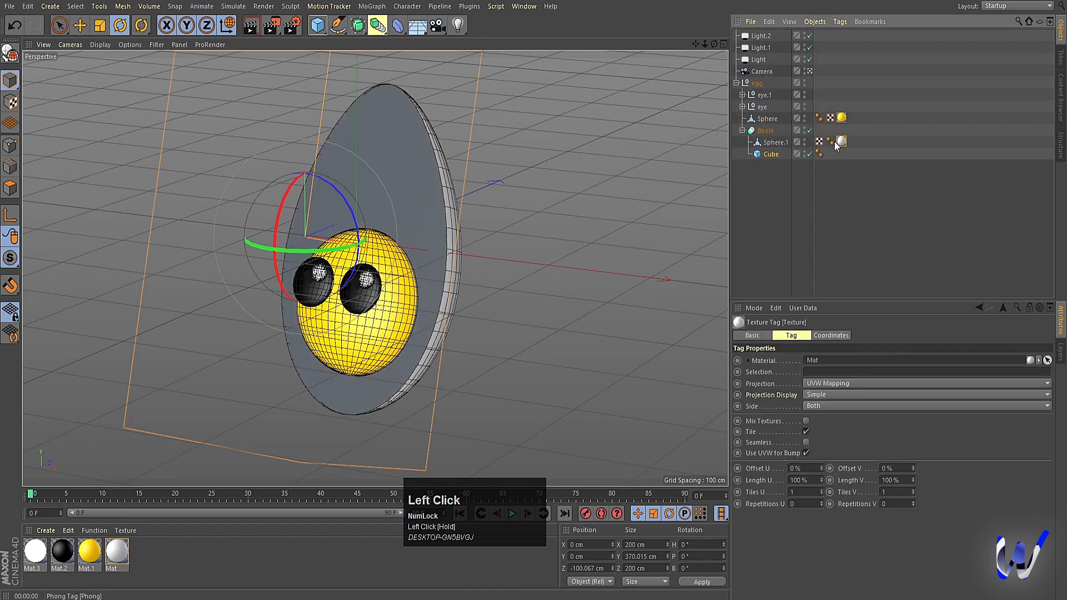
Create a new default material, apply it to the Boole's Cube, and render a preview
double_click(192, 563)
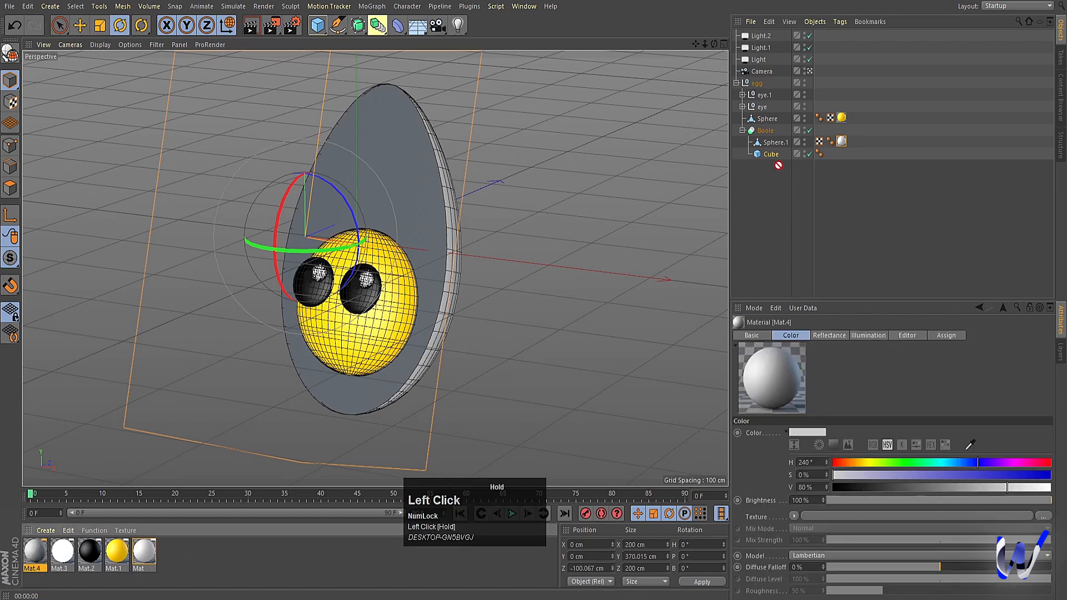
drag(771, 155, 772, 156)
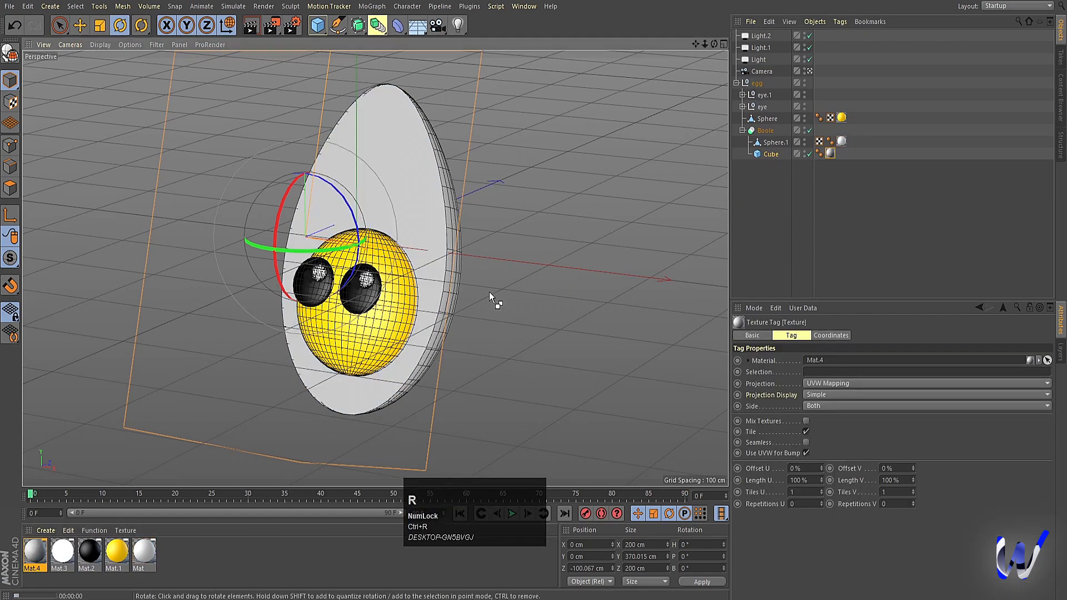
key(ctrl+r)
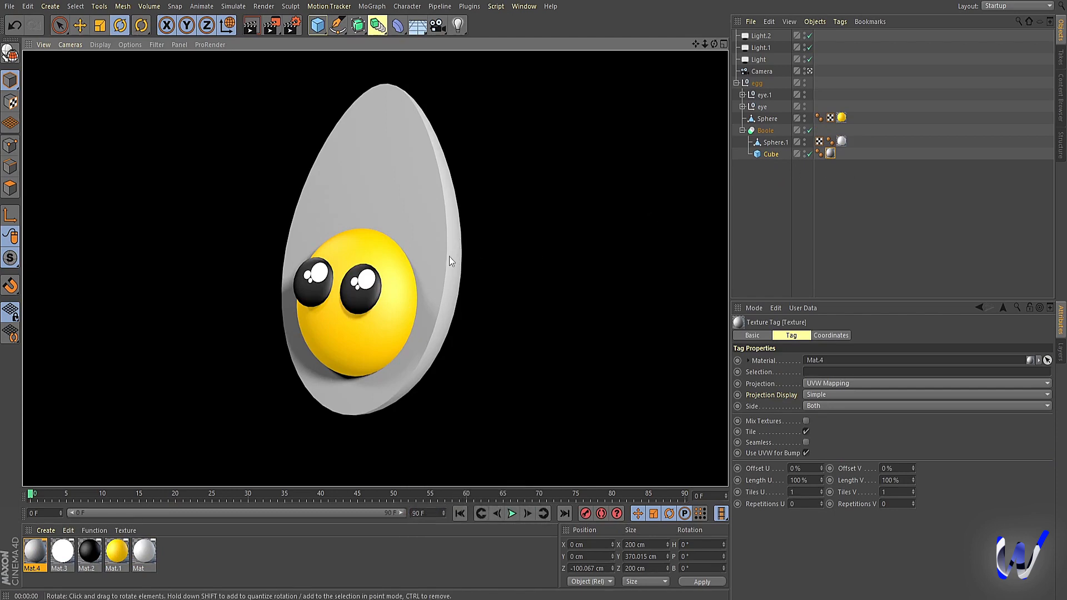
Enable luminance on the Cube's new material with white (255, 255, 255) and render a preview
double_click(33, 553)
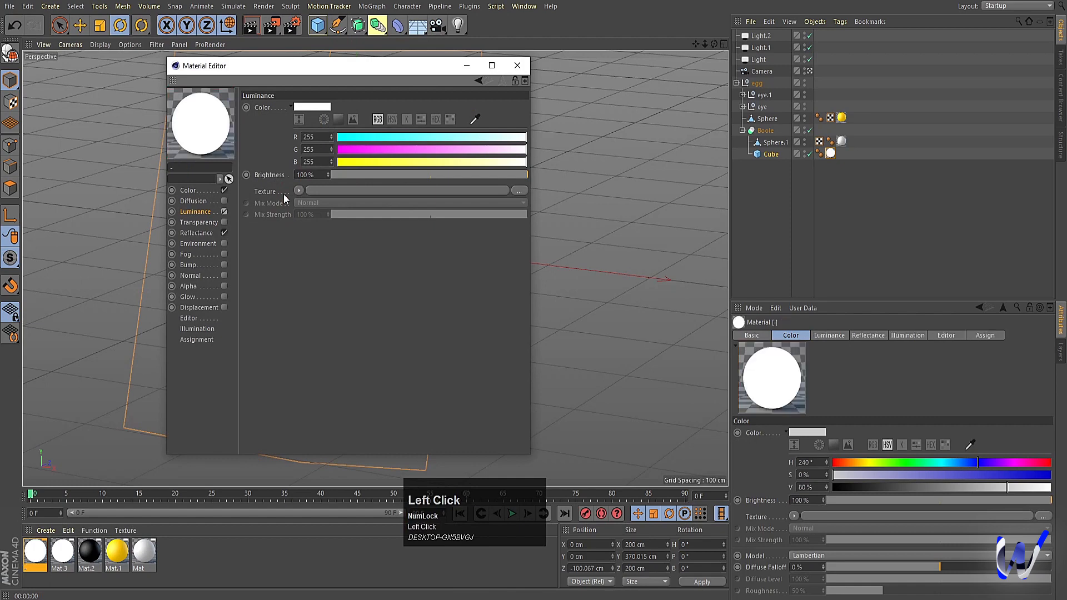
click(468, 66)
key(ctrl+r)
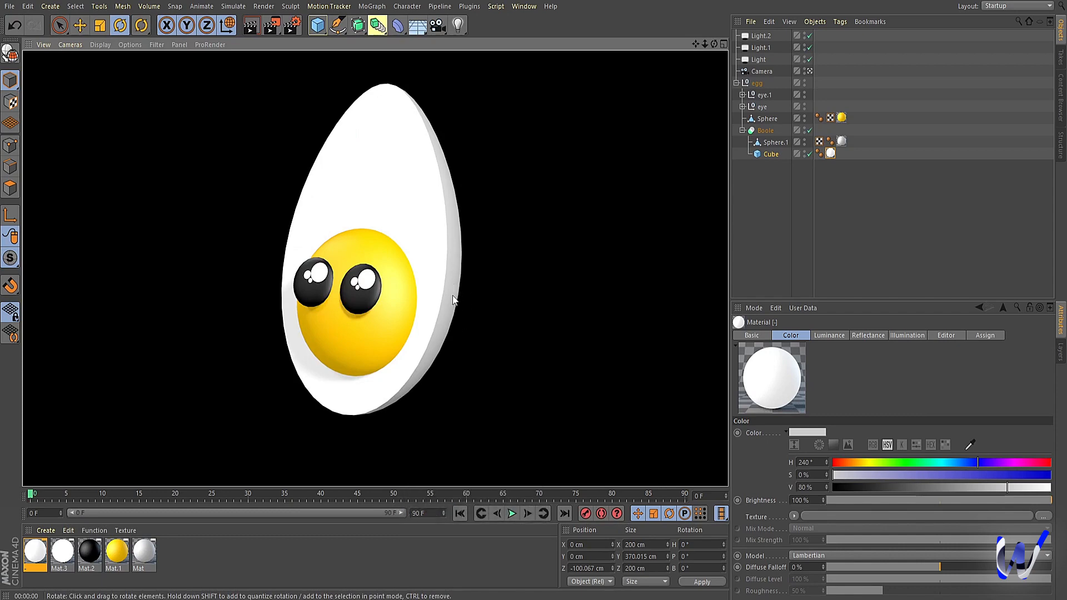
Set the Cube material's luminance brightness to 68% and render the egg again
double_click(35, 555)
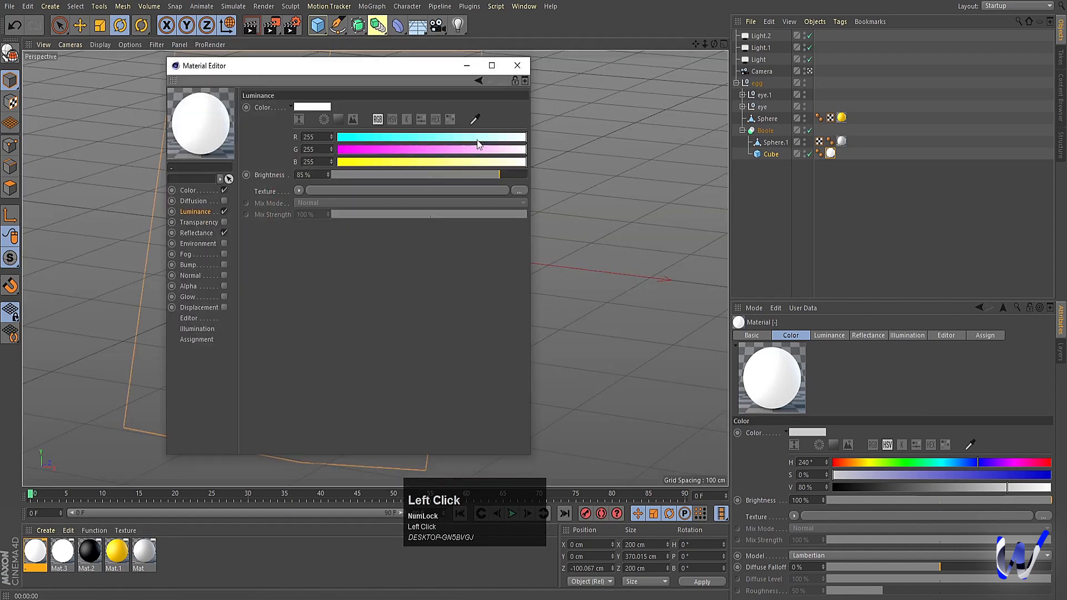
drag(475, 178, 471, 177)
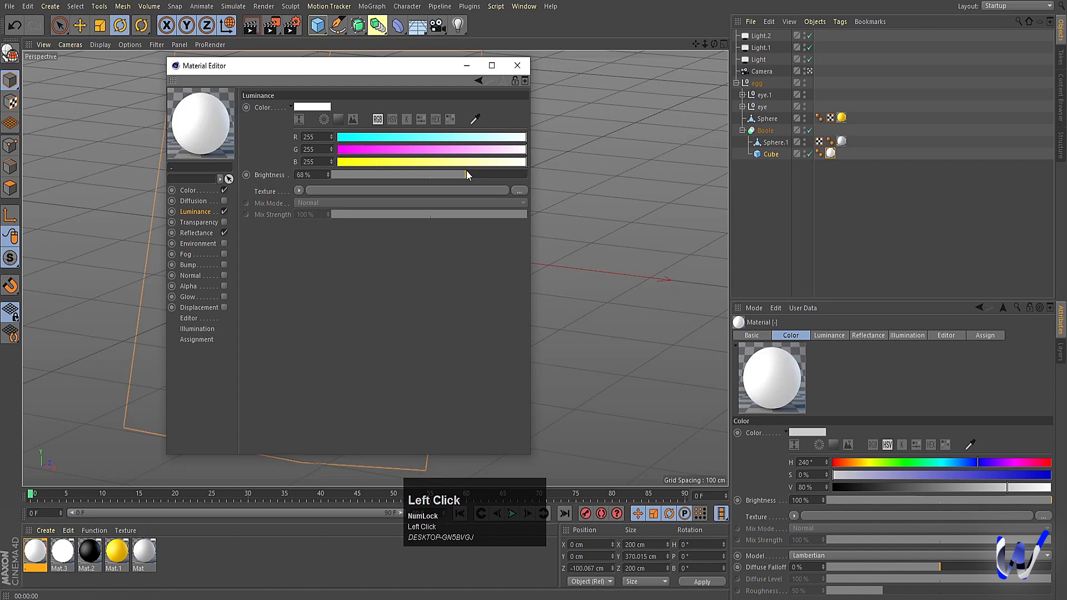
click(517, 65)
key(ctrl+r)
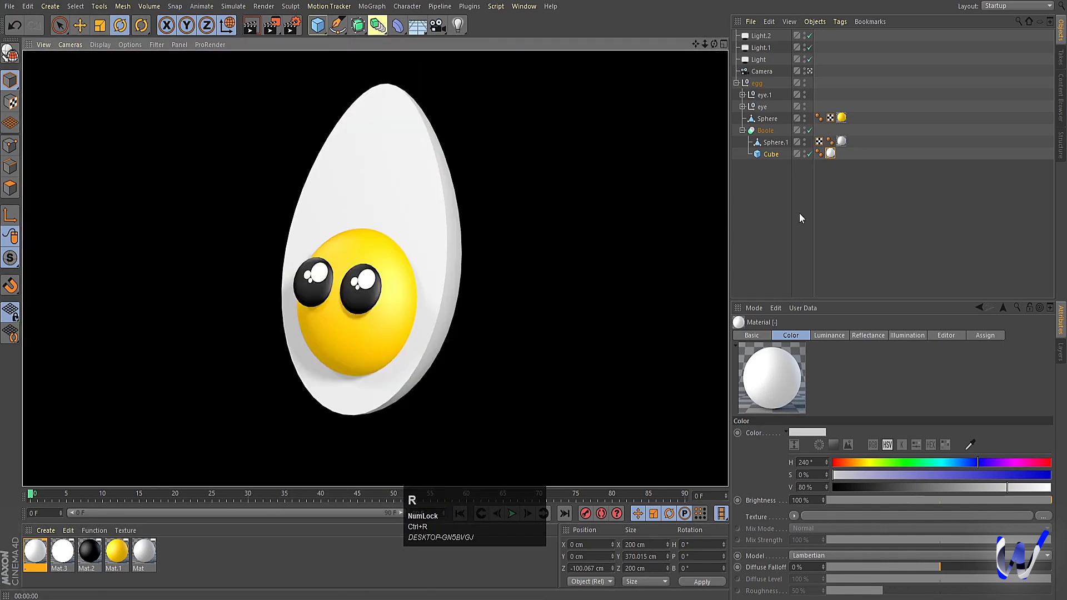
Try smoothing the egg white by nesting the Boole under a new Subdivision Surface and rendering it
click(813, 215)
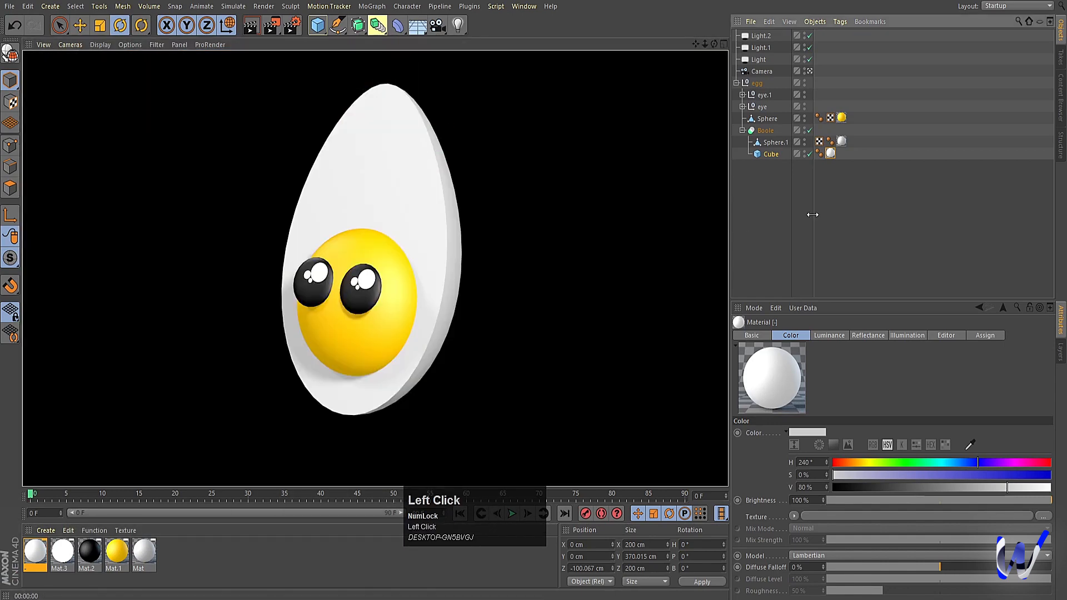
click(763, 135)
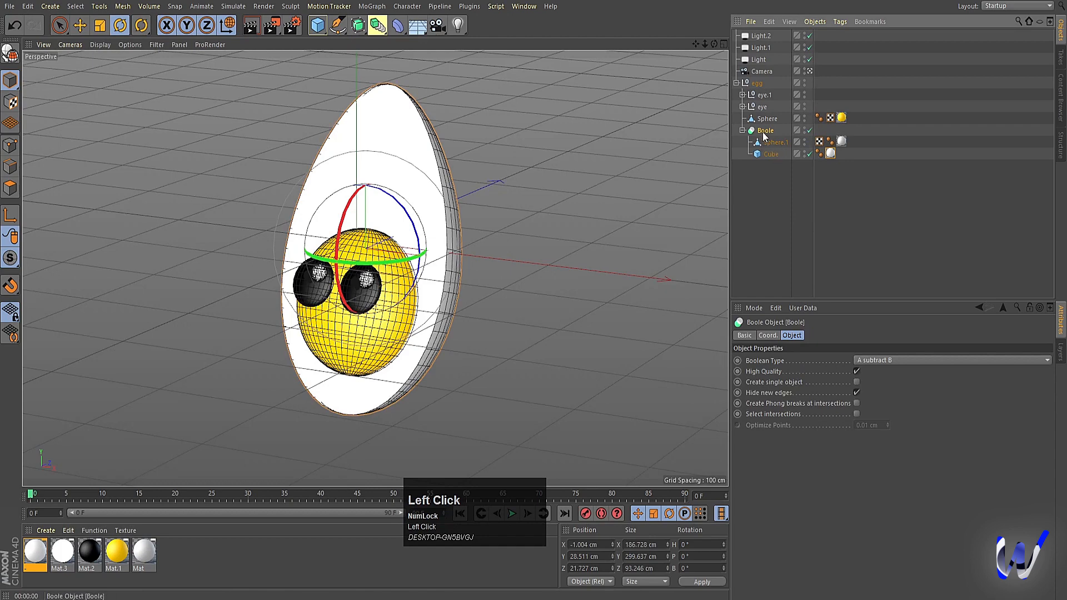
click(358, 25)
click(401, 43)
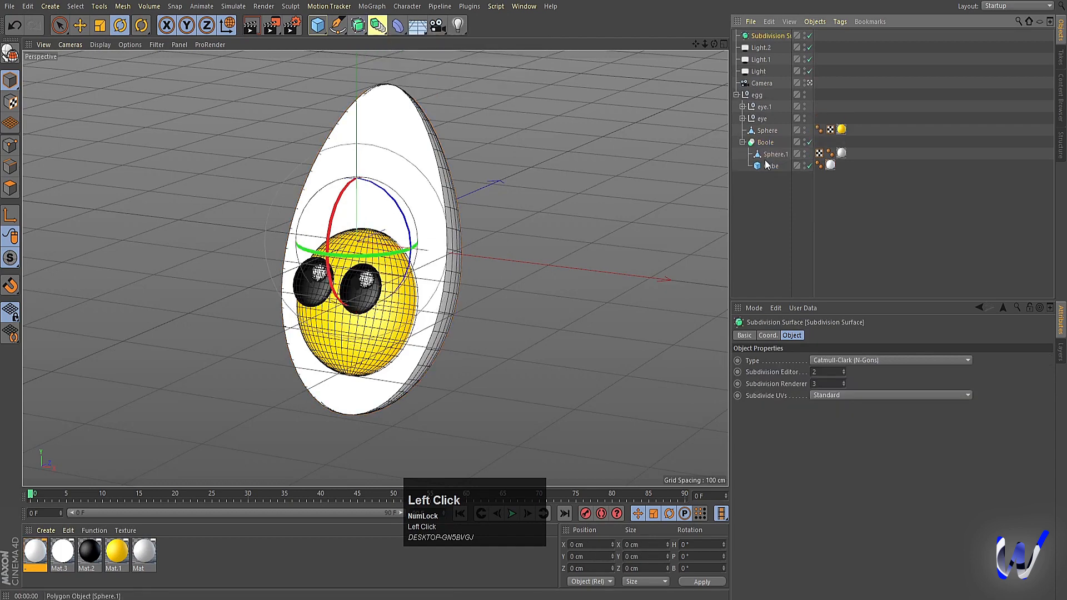
drag(769, 37, 770, 38)
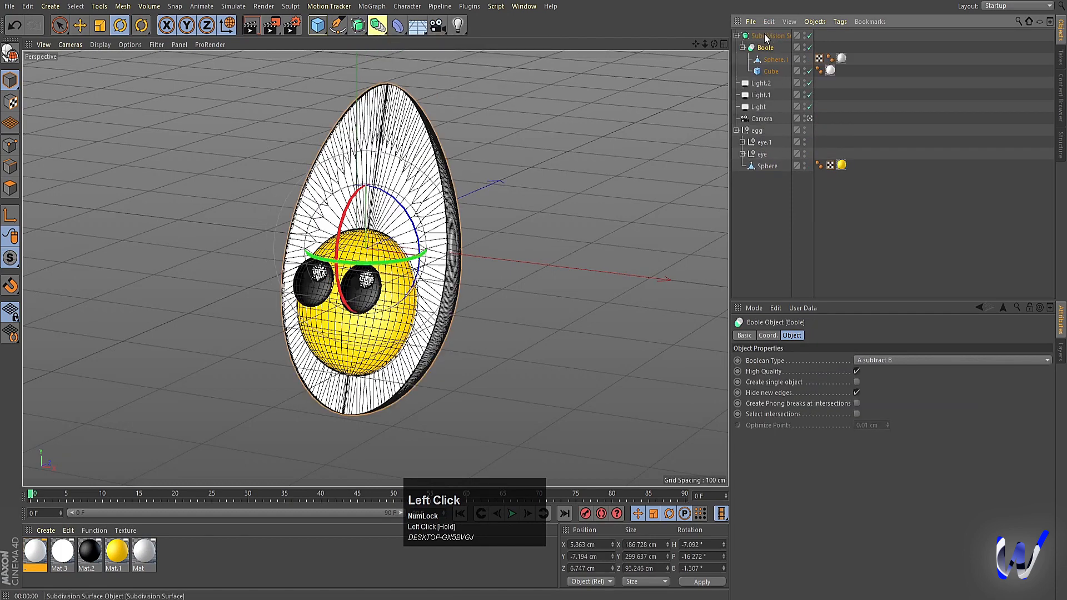
key(ctrl+r)
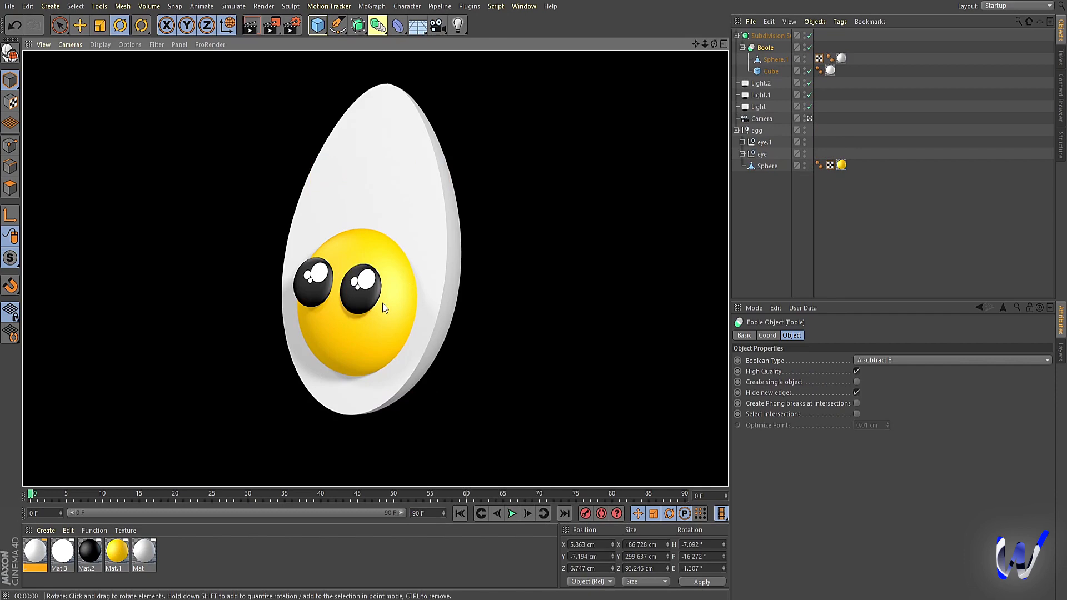
click(736, 36)
click(826, 235)
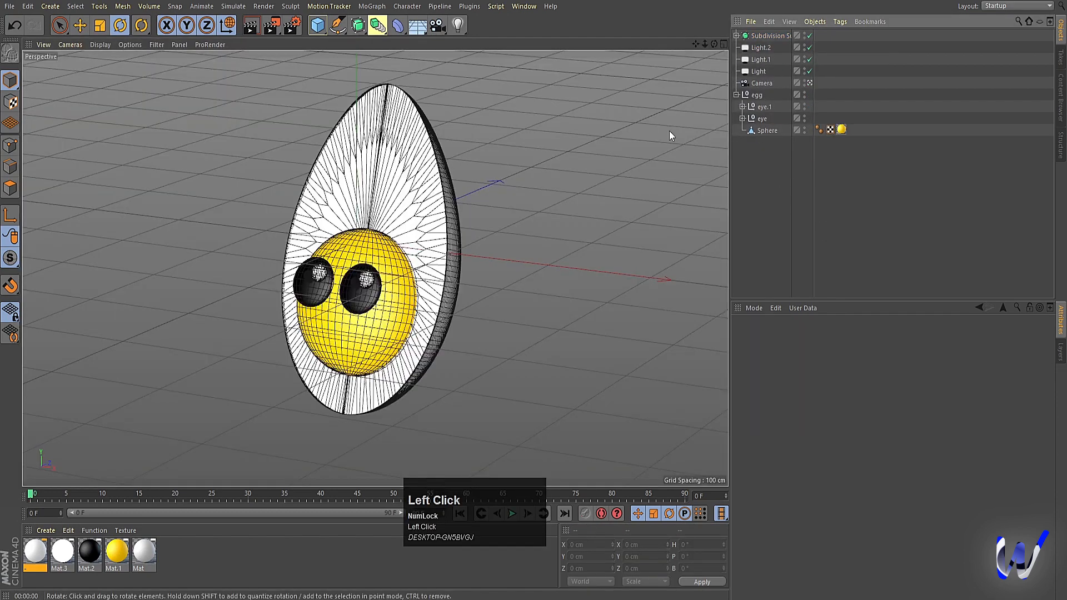
Lower the black eye material's specular strength to about 8% in its reflectance settings and render a preview
double_click(91, 561)
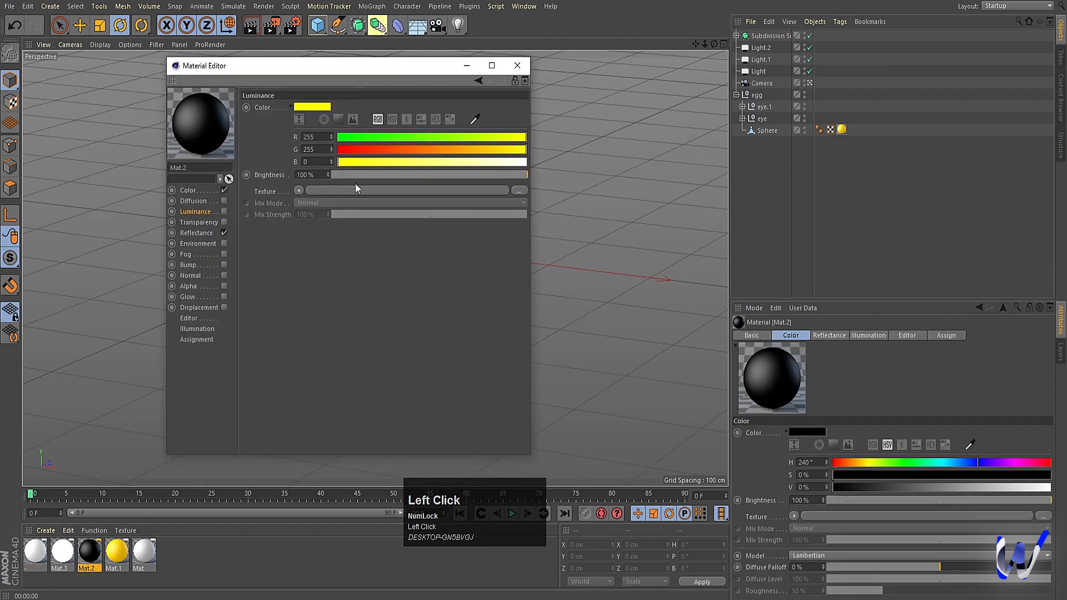
click(196, 233)
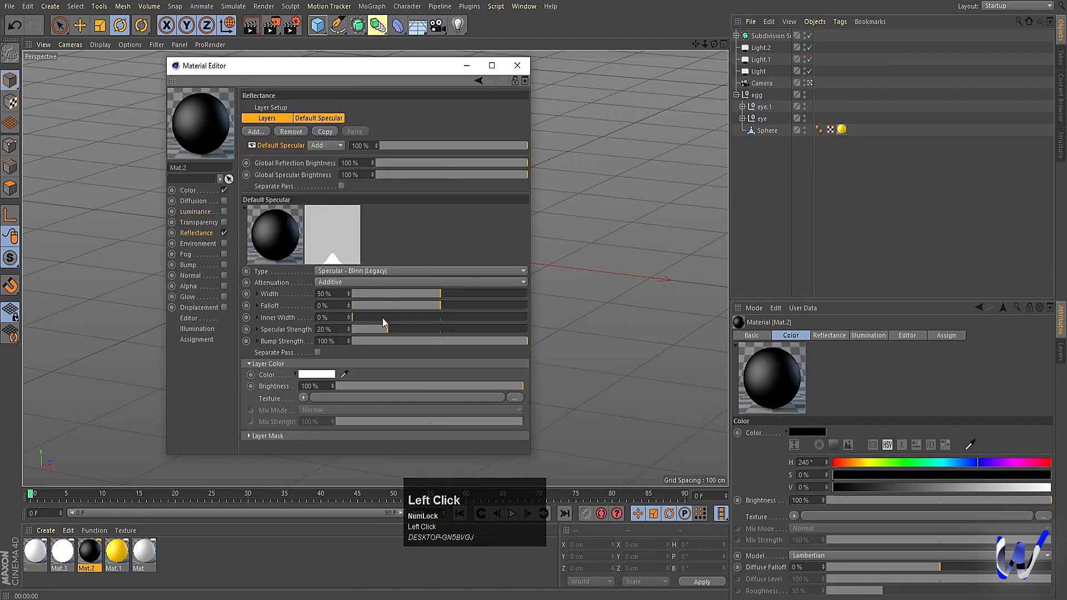
drag(379, 328, 366, 327)
click(345, 329)
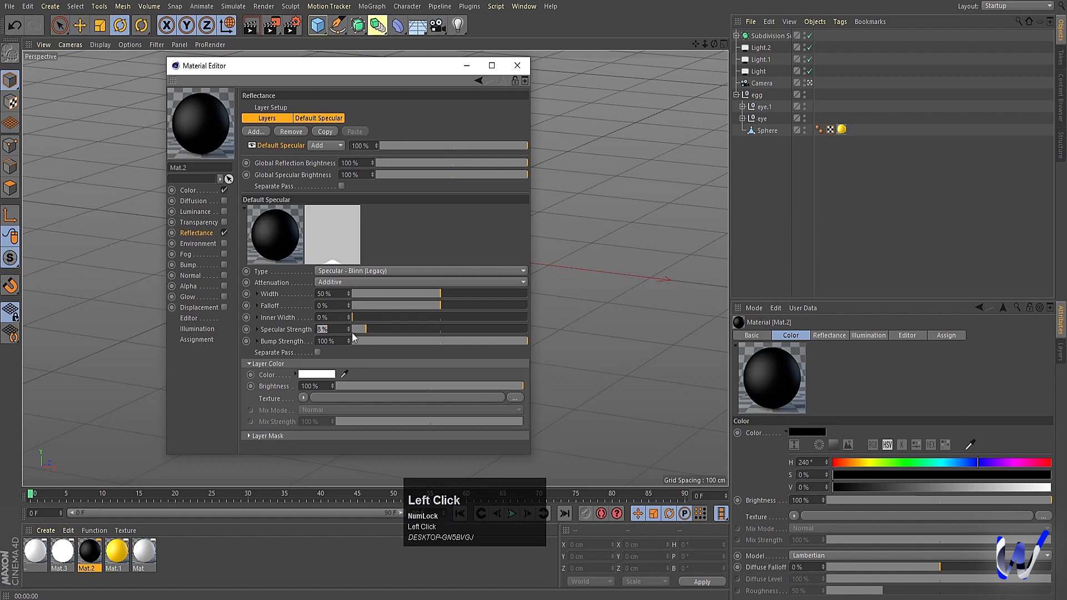
key(Return)
click(518, 65)
key(ctrl+r)
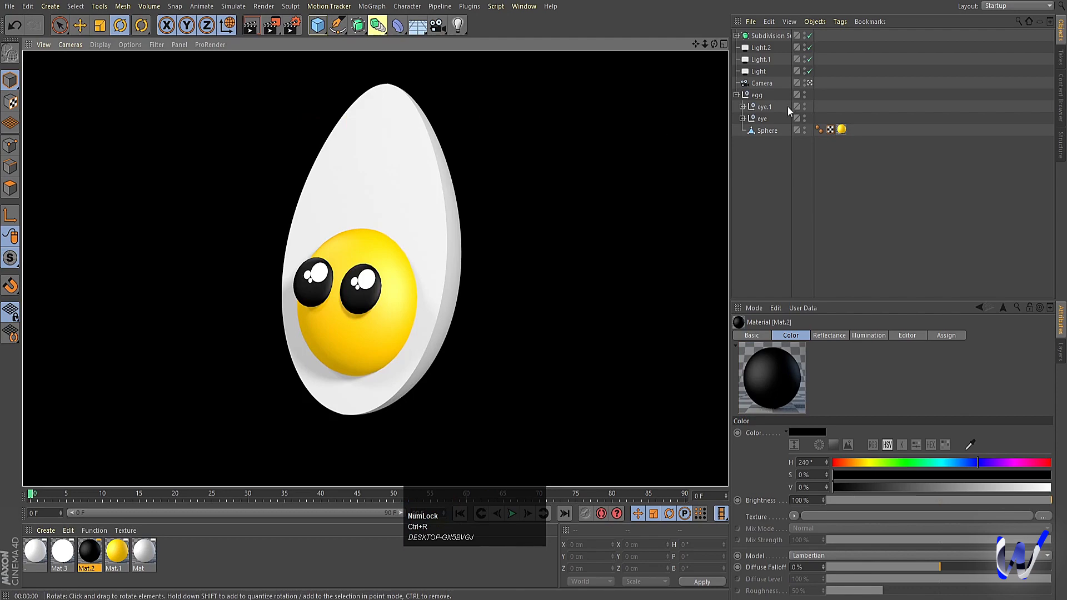
Take the Boole out of the Subdivision Surface, delete the Subdivision Surface, and render the egg
click(766, 36)
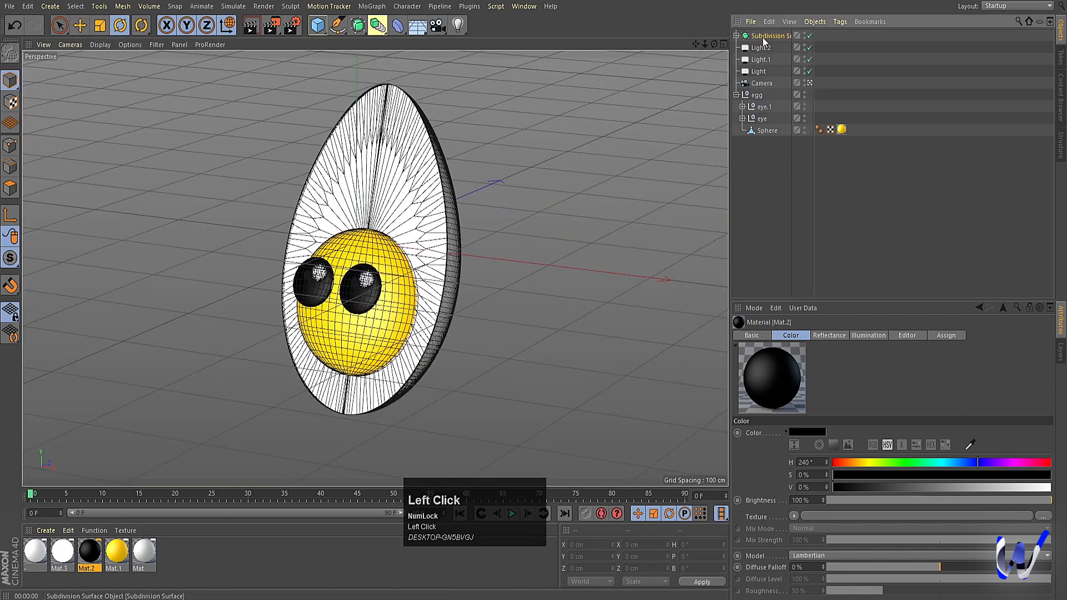
click(736, 36)
drag(764, 48, 759, 32)
click(762, 72)
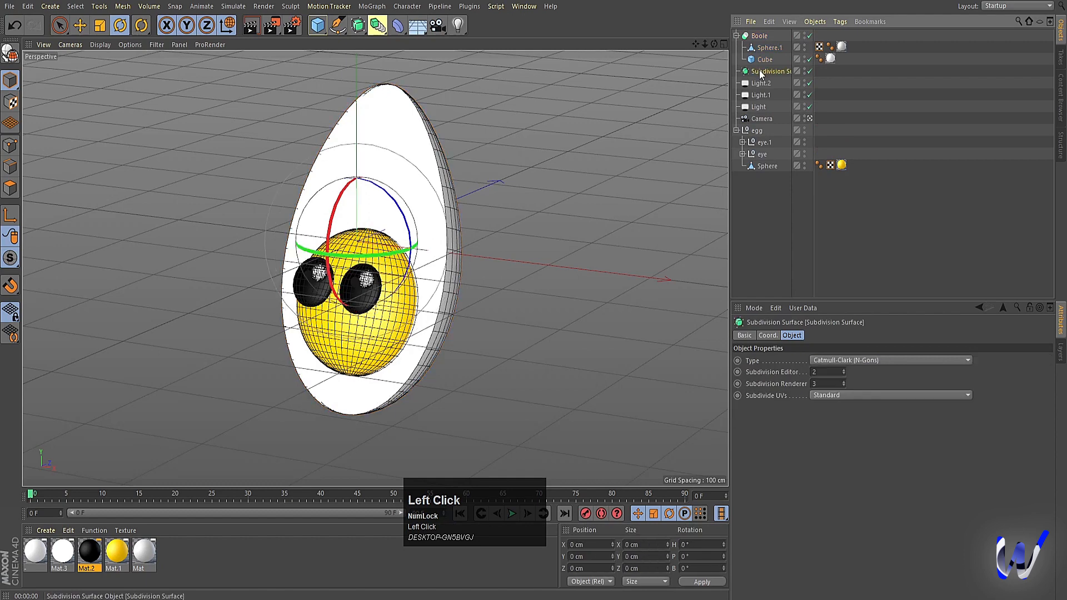
key(Delete)
key(ctrl+r)
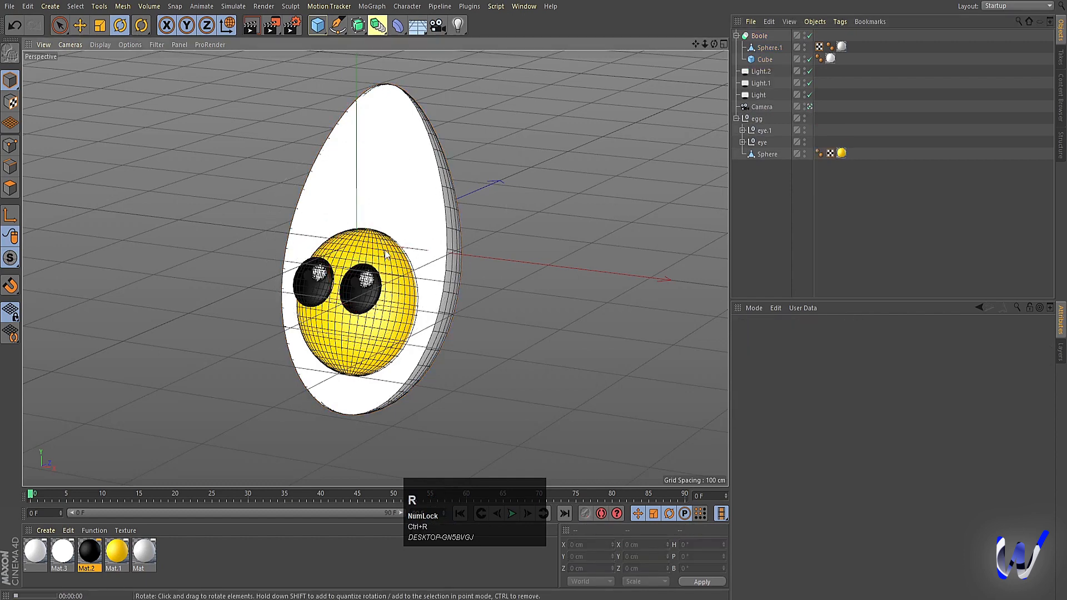
click(576, 215)
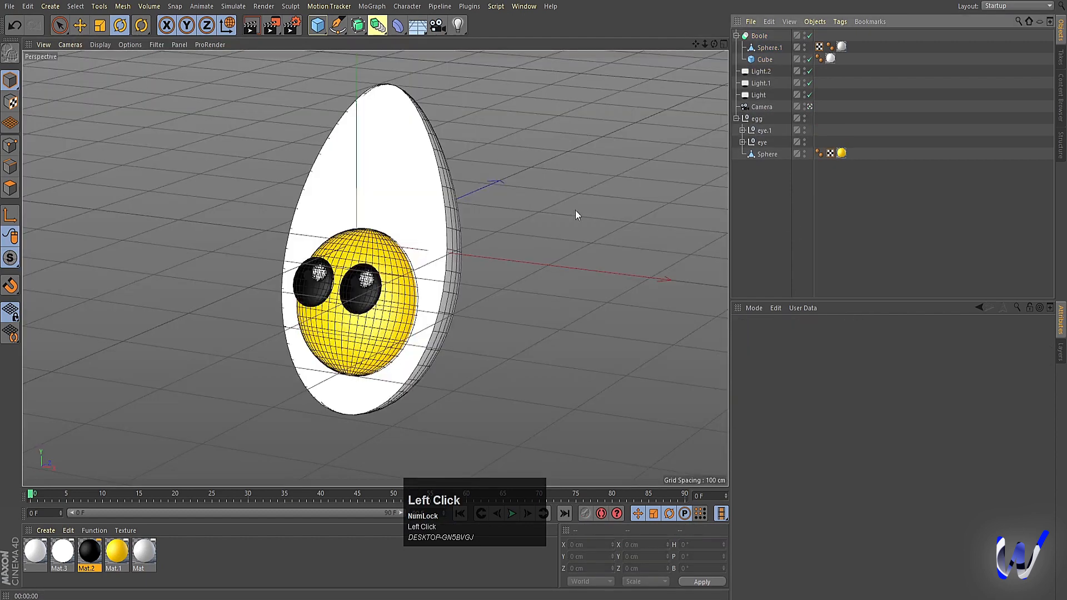
Set the render output to 1920 x 1080 pixels with locked ratio, 300 DPI and the current frame only
click(299, 30)
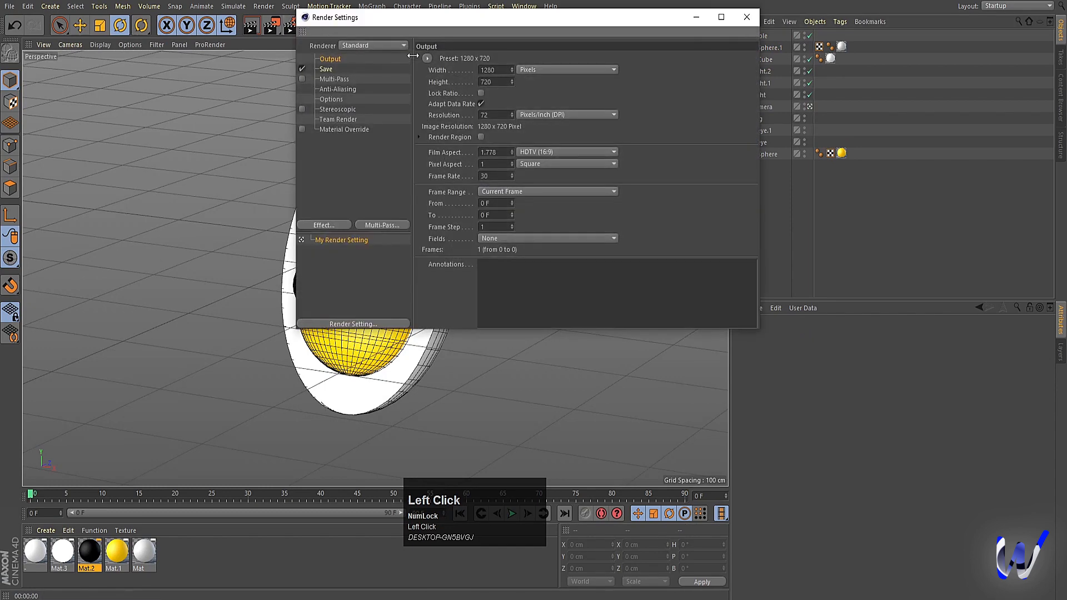
click(481, 93)
click(487, 82)
click(492, 114)
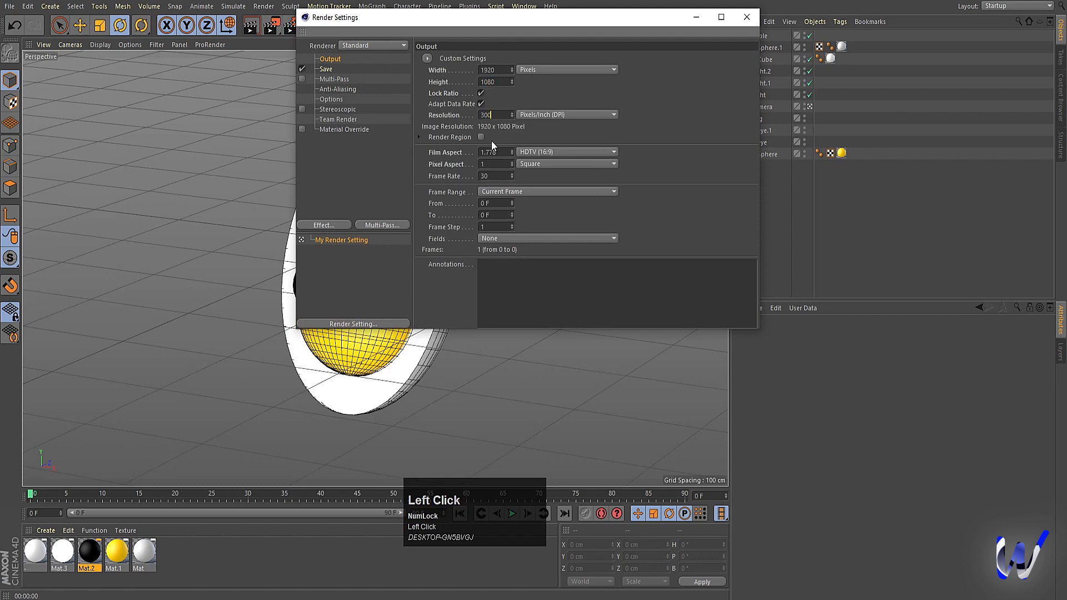
click(489, 191)
Set the saved render's image format to PNG
click(326, 70)
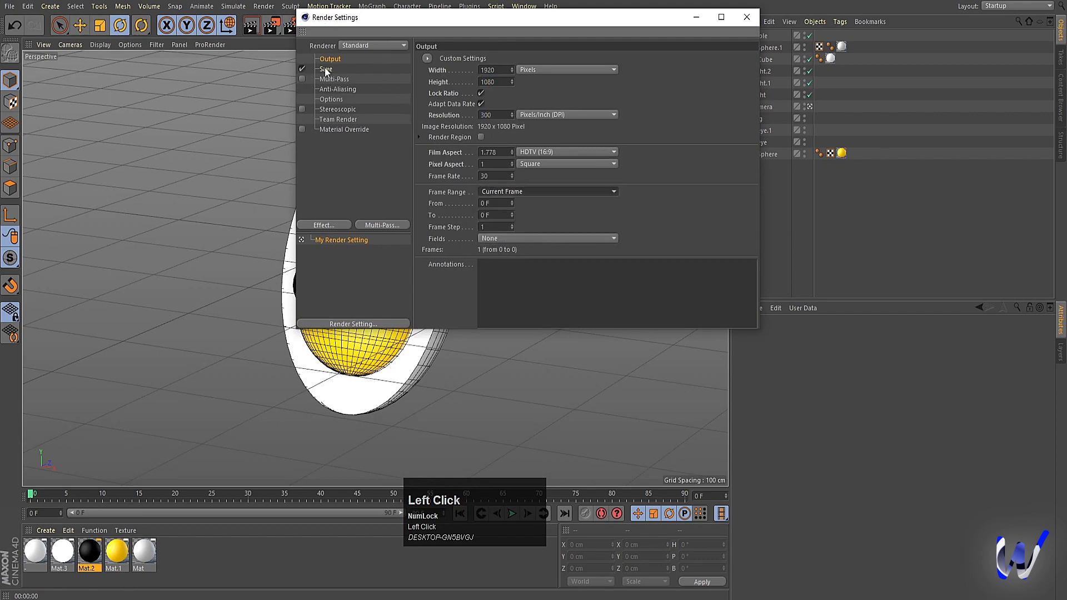
click(335, 70)
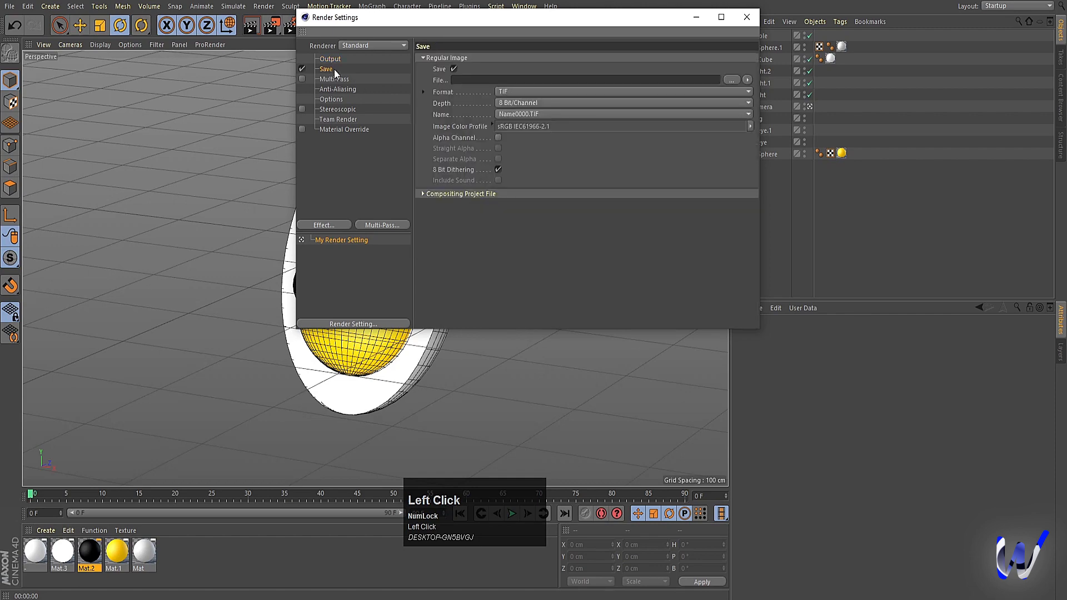
click(502, 91)
click(508, 212)
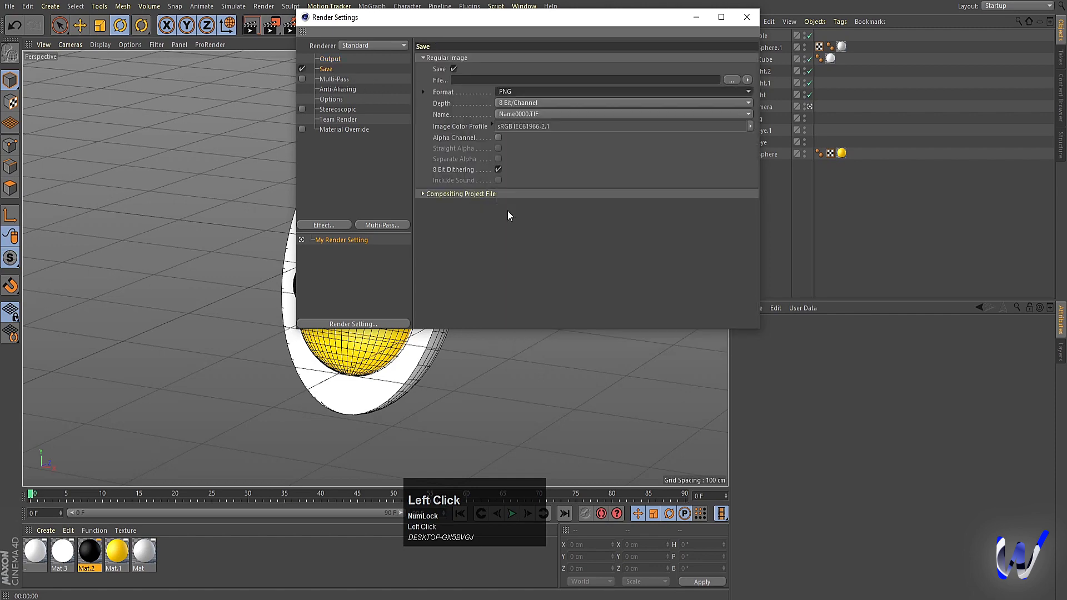
Enable the alpha channel and set the render's output file to egg in the folder c4d wala\22
click(498, 137)
click(729, 80)
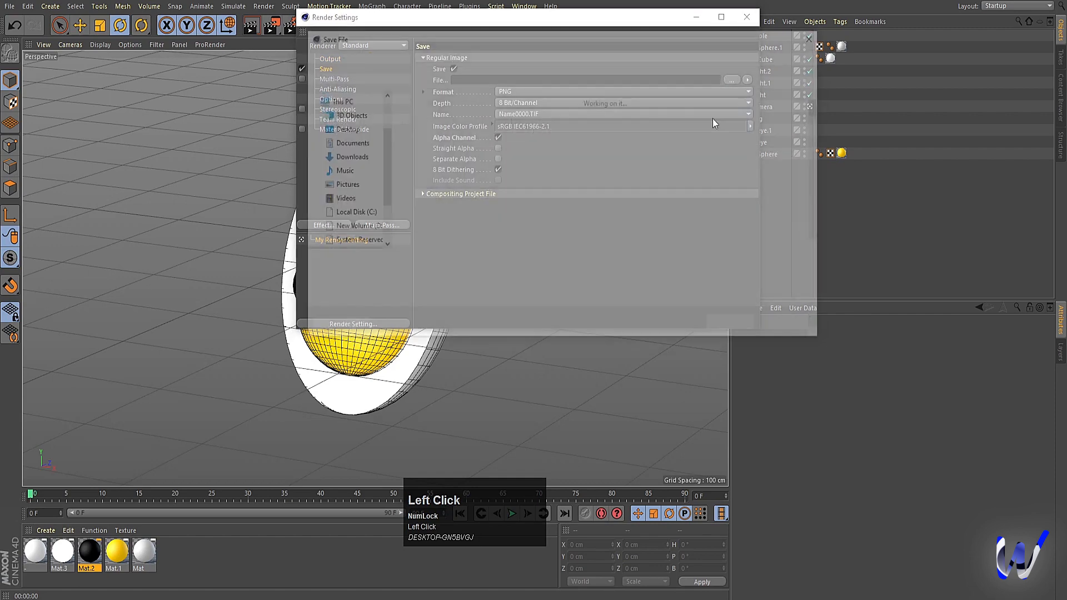
click(484, 57)
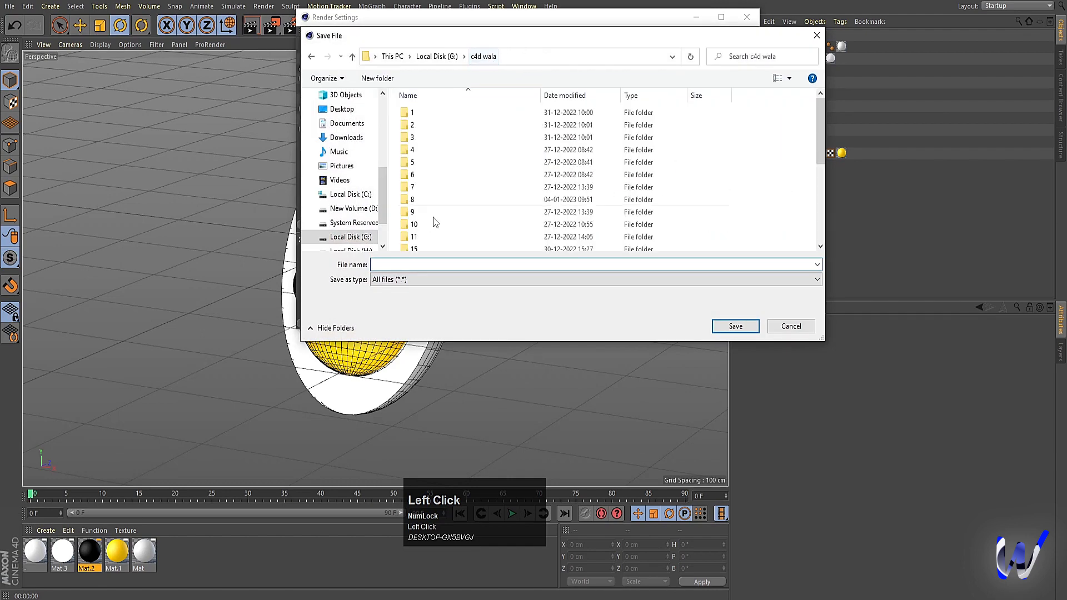
scroll(425, 200, down, 4)
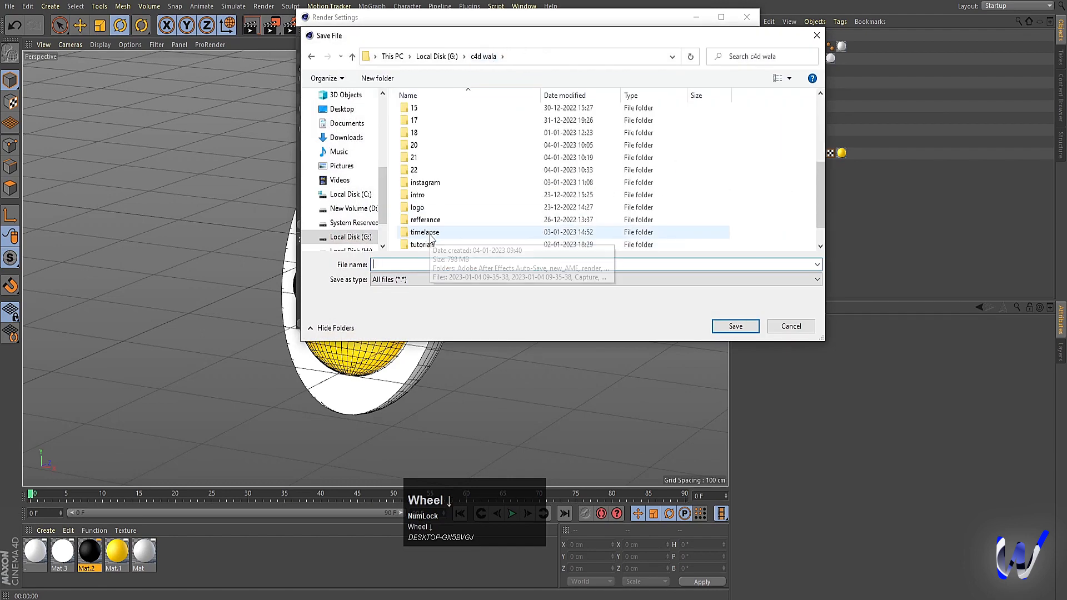
double_click(425, 169)
click(445, 260)
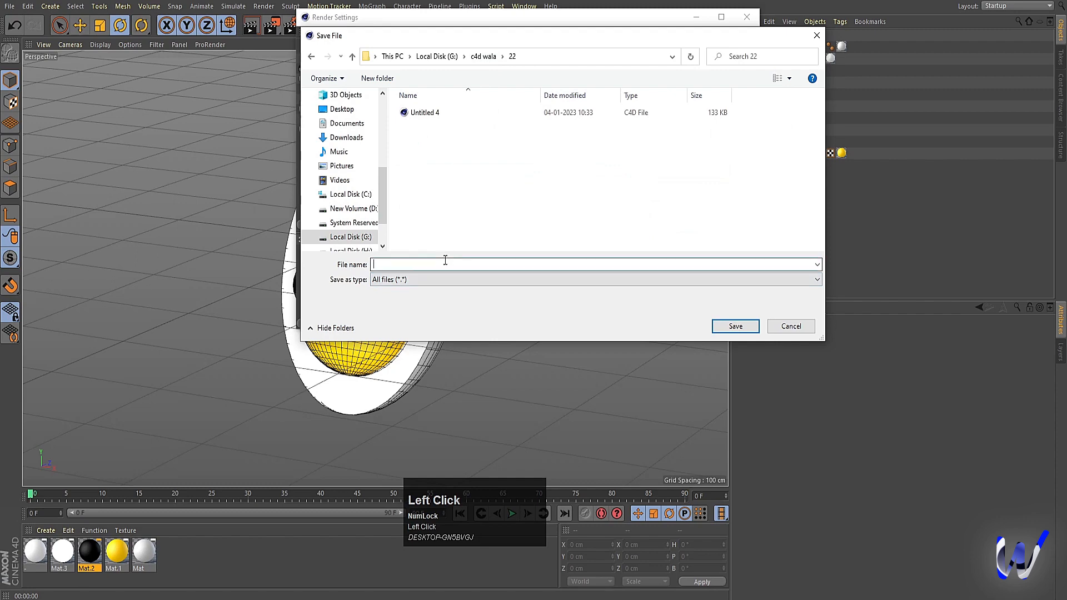
text(egg)
click(729, 327)
Close the render settings and render the egg to the Picture Viewer
click(326, 67)
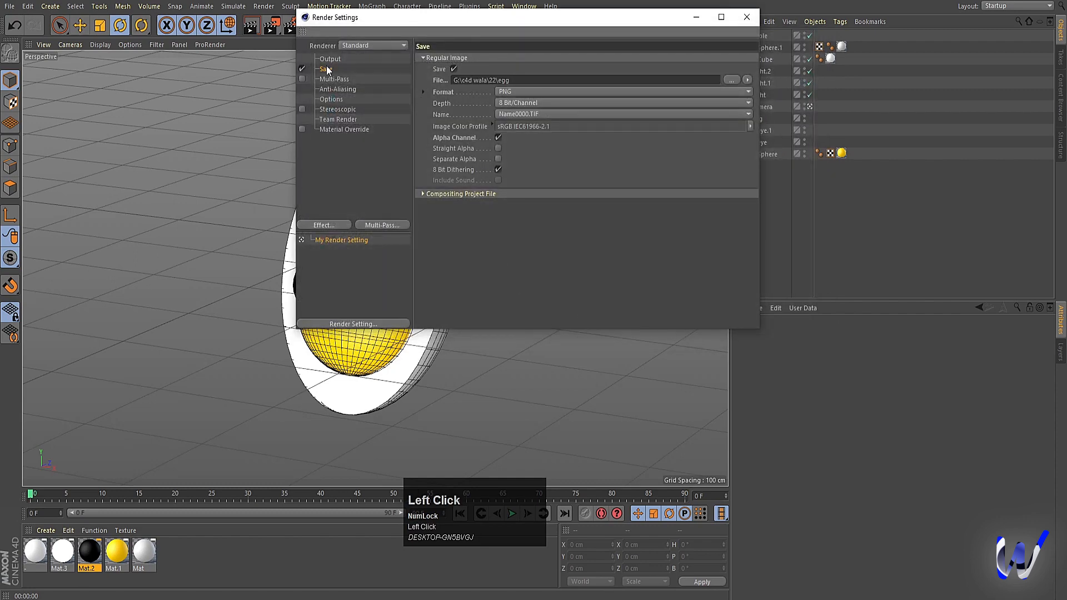
click(746, 18)
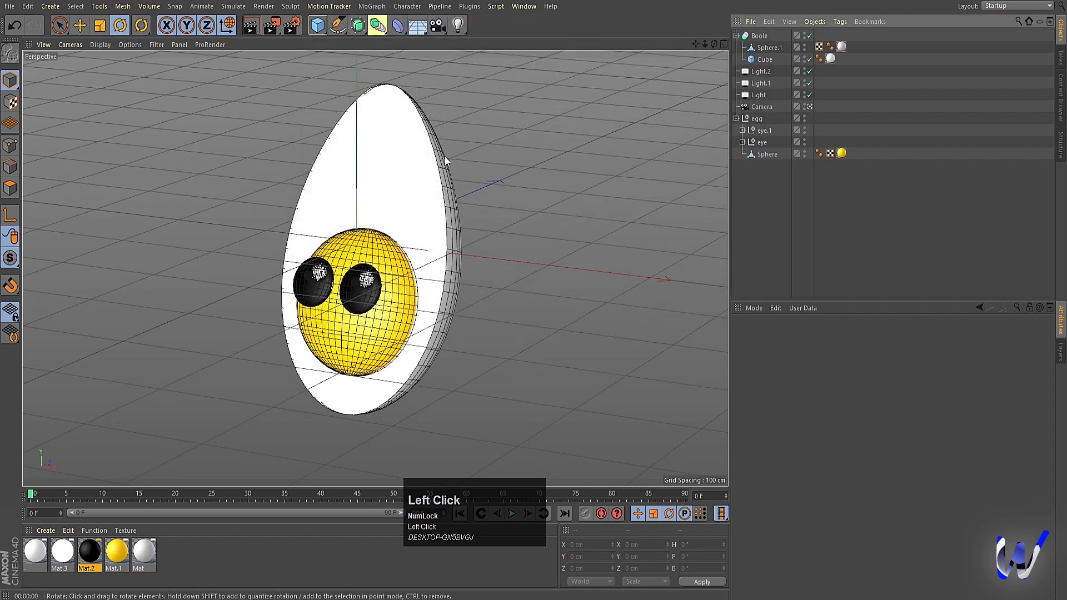
key(shift+r)
scroll(638, 329, down, 2)
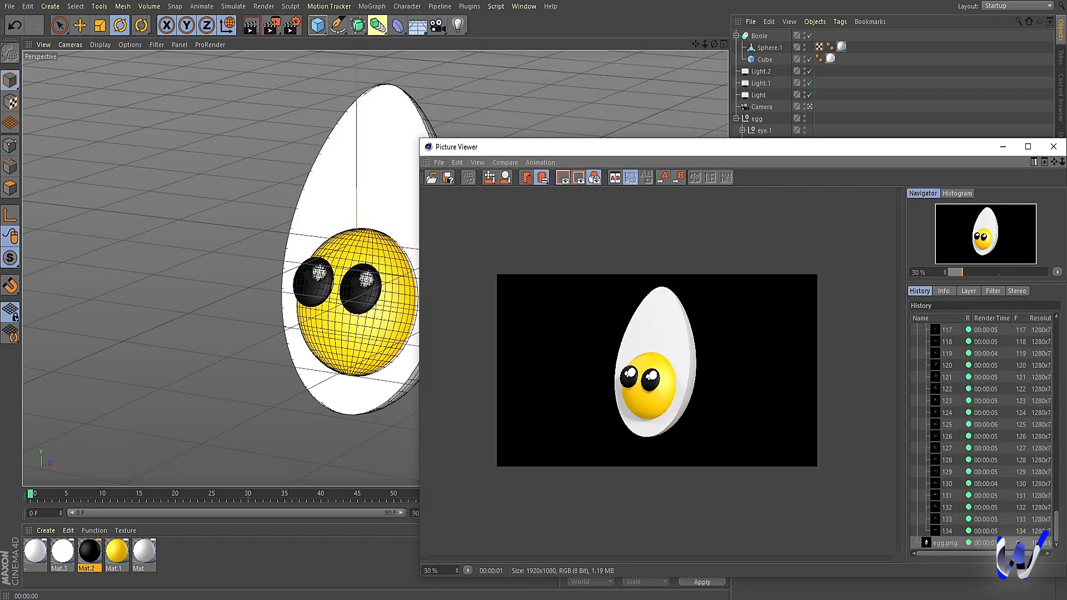
Switch to Photoshop and place the rendered egg image from folder 22 into the open document
click(389, 599)
mouse_move(262, 598)
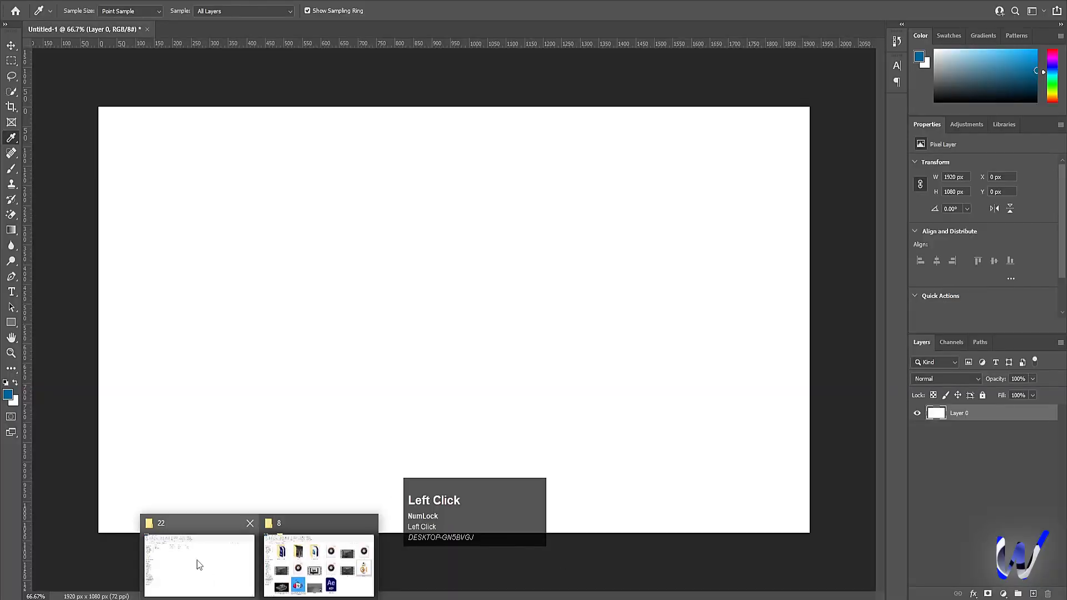
click(198, 565)
click(127, 121)
drag(128, 121, 444, 300)
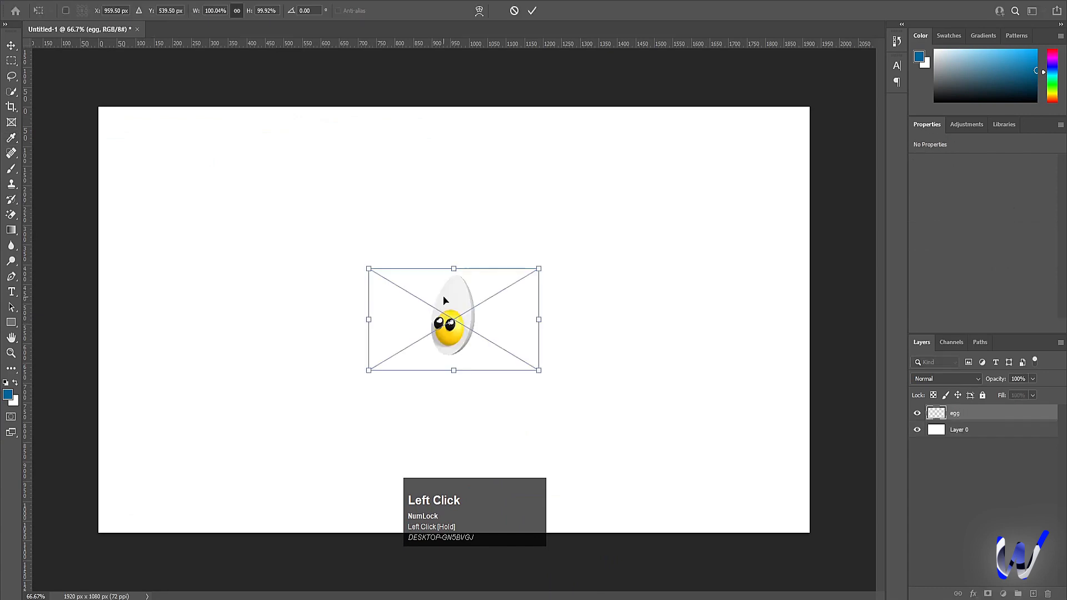
Enlarge the placed egg to about 319% and center it on the canvas
drag(539, 269, 720, 109)
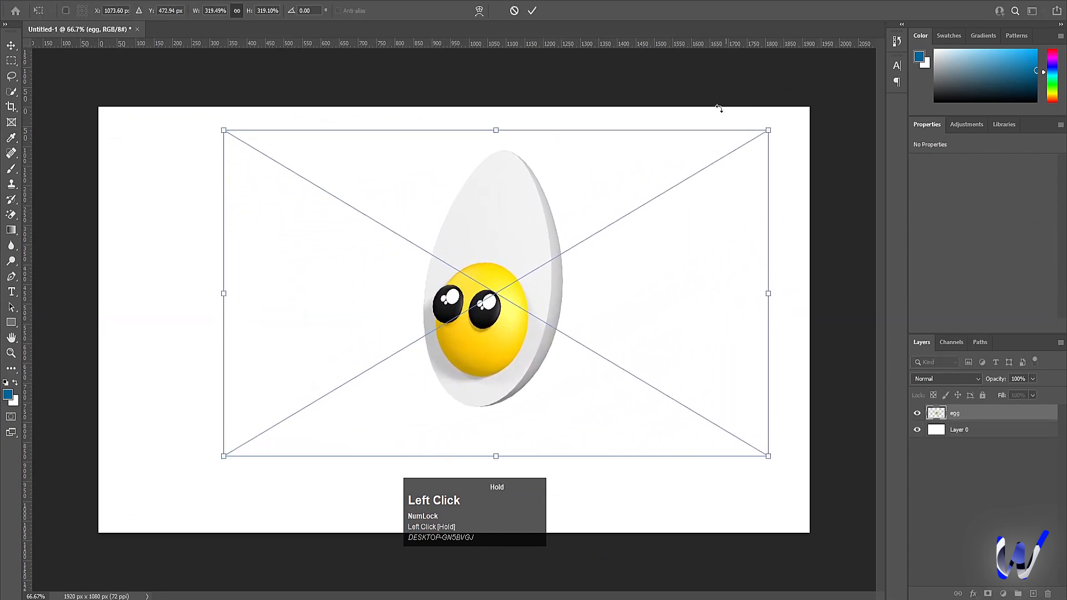
drag(517, 336, 471, 362)
key(Return)
Choose a bright sky-blue foreground color and fill Layer 0 with it
click(936, 429)
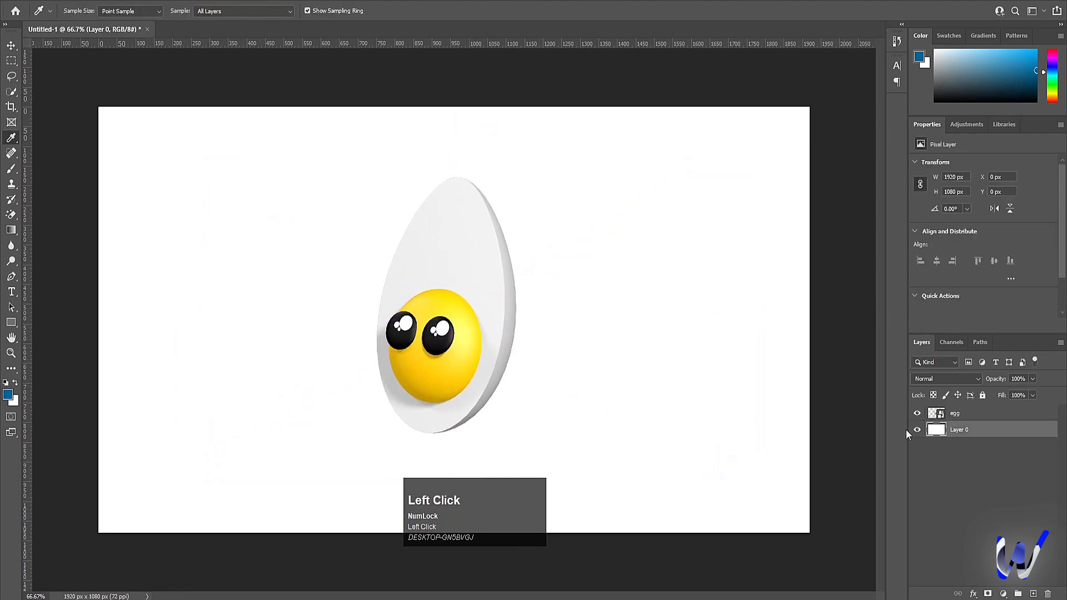
click(10, 396)
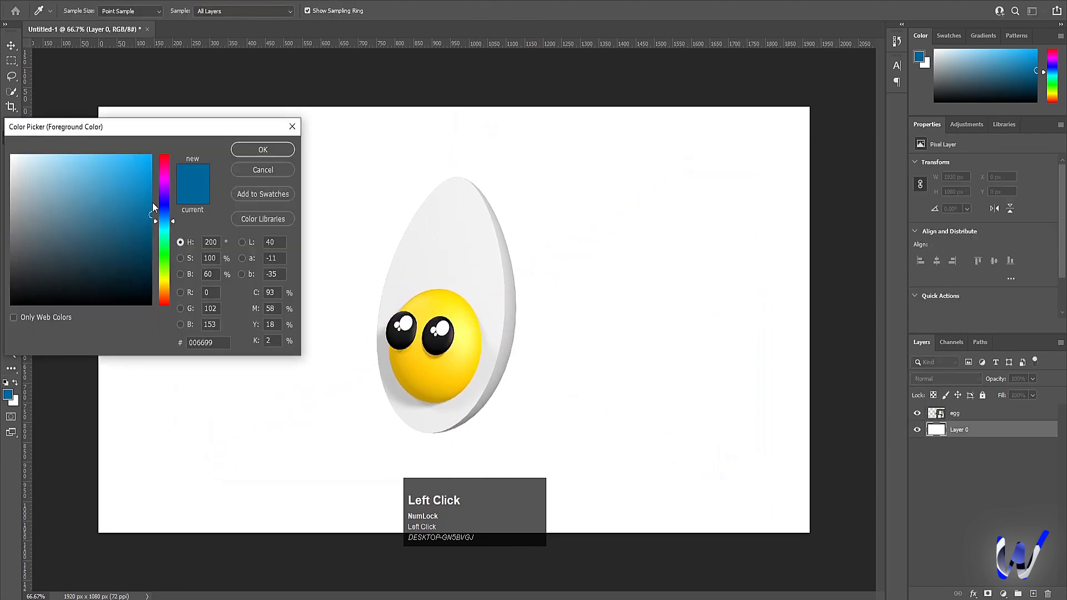
drag(139, 193, 159, 160)
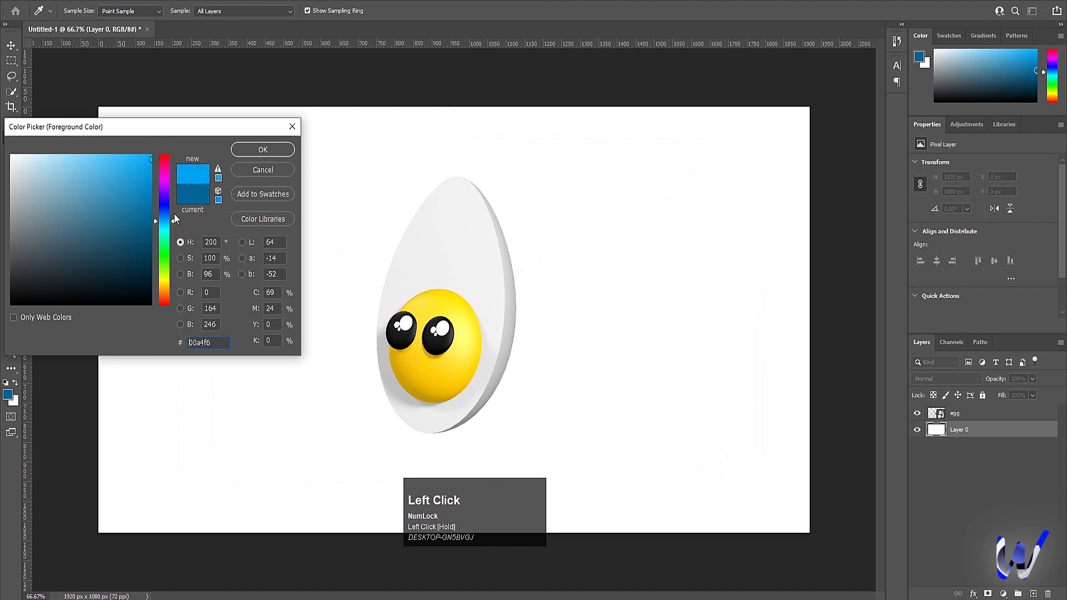
drag(164, 228, 166, 230)
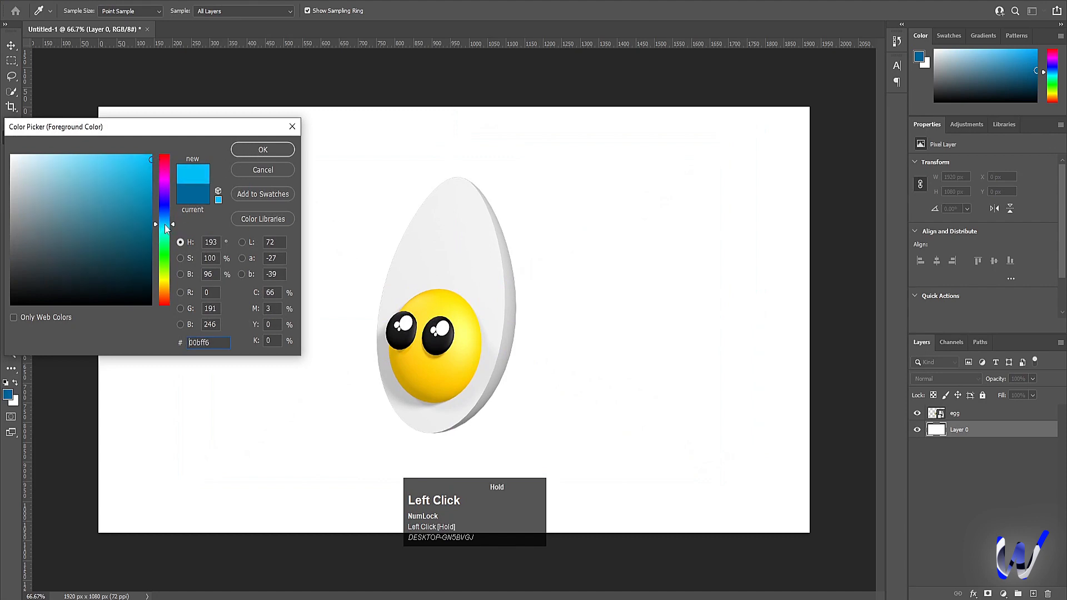
click(263, 148)
key(alt+BackSpace)
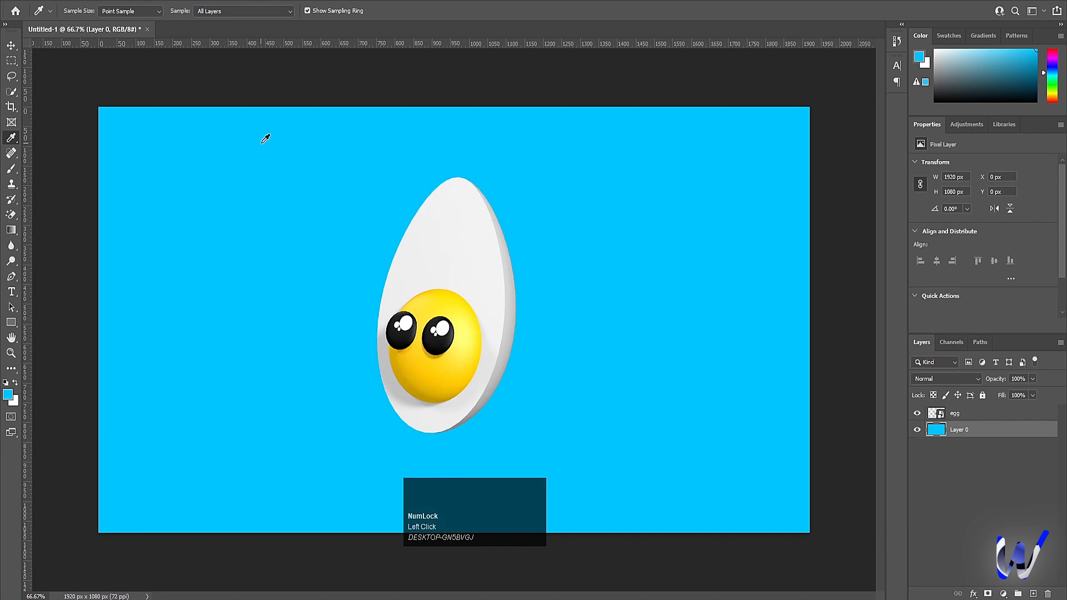
Enlarge the egg layer to about 435 x 724 px and rotate it about 4.86°
click(970, 412)
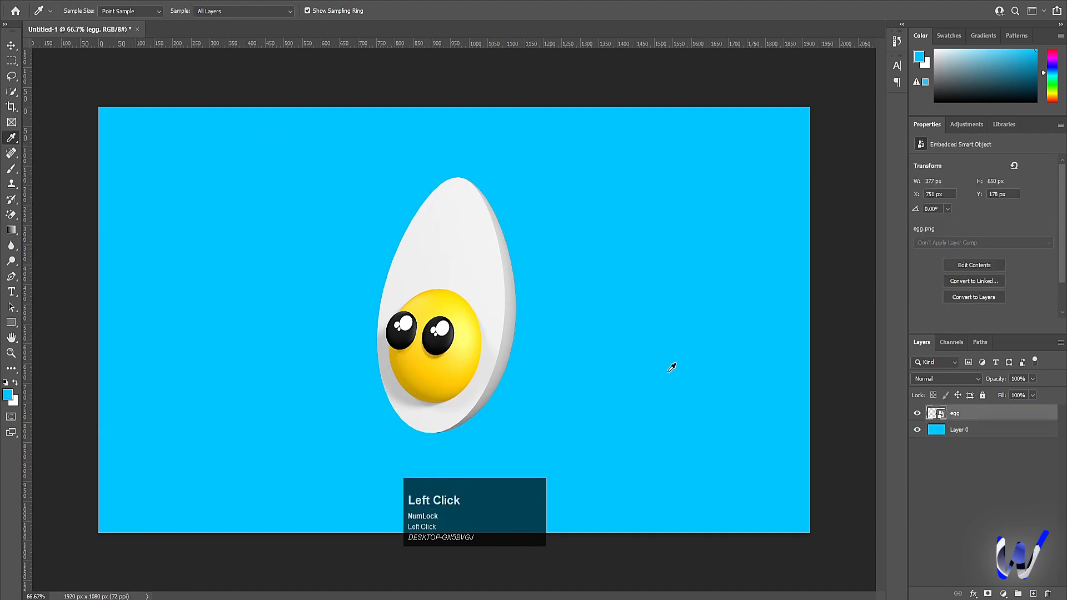
key(v)
drag(488, 296, 490, 300)
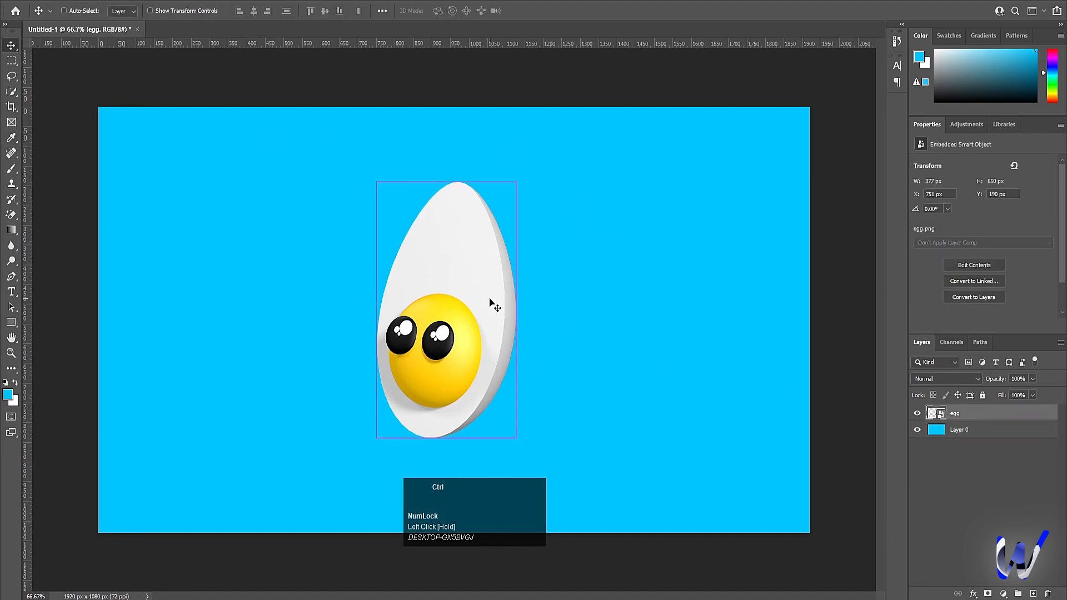
key(ctrl+t)
drag(756, 142, 795, 119)
drag(478, 315, 293, 276)
key(Return)
Duplicate the large egg beside the original and scale the copy down to about 225 x 373 px
key(ctrl+j)
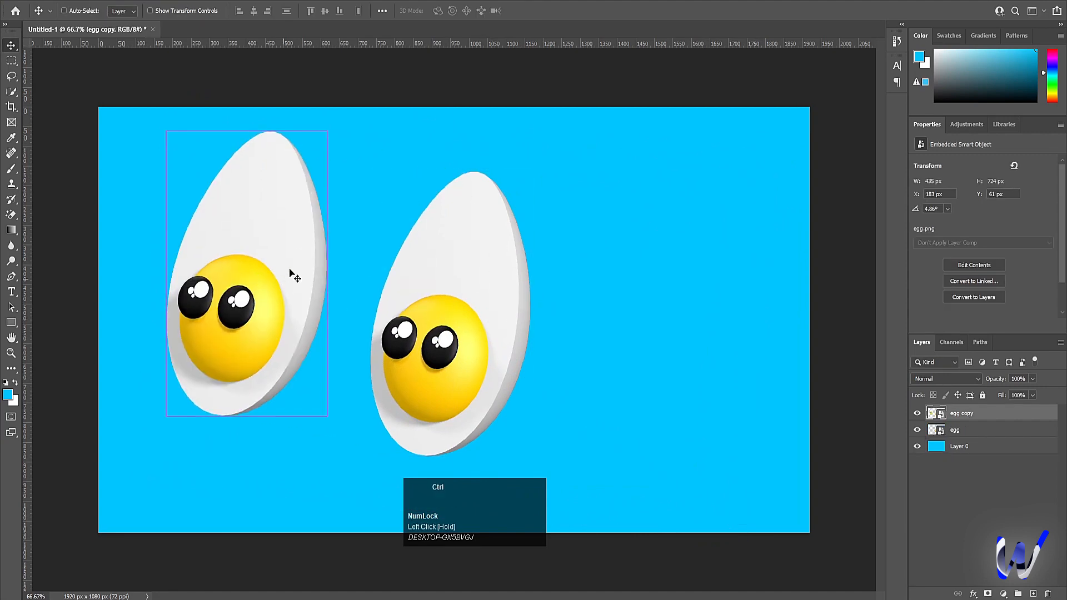
key(ctrl+t)
drag(573, 137, 326, 252)
drag(158, 354, 289, 295)
drag(459, 192, 392, 225)
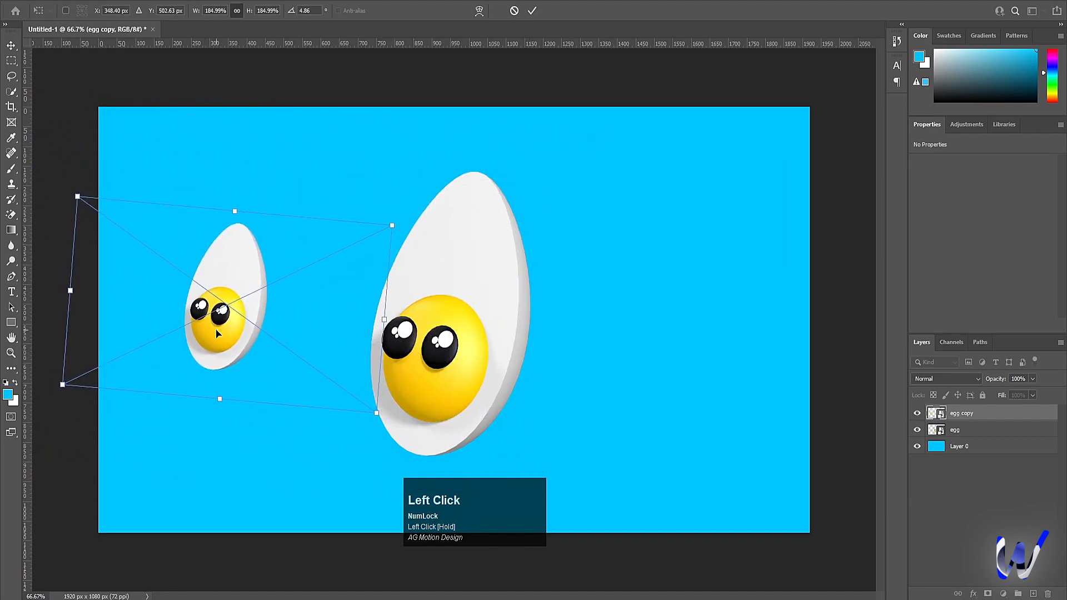
drag(216, 334, 786, 207)
key(Return)
Duplicate the small egg and place copies near the canvas's upper-right and lower-right corners
key(ctrl+j)
key(ctrl+j)
key(ctrl)
key(ctrl+j)
key(ctrl+z)
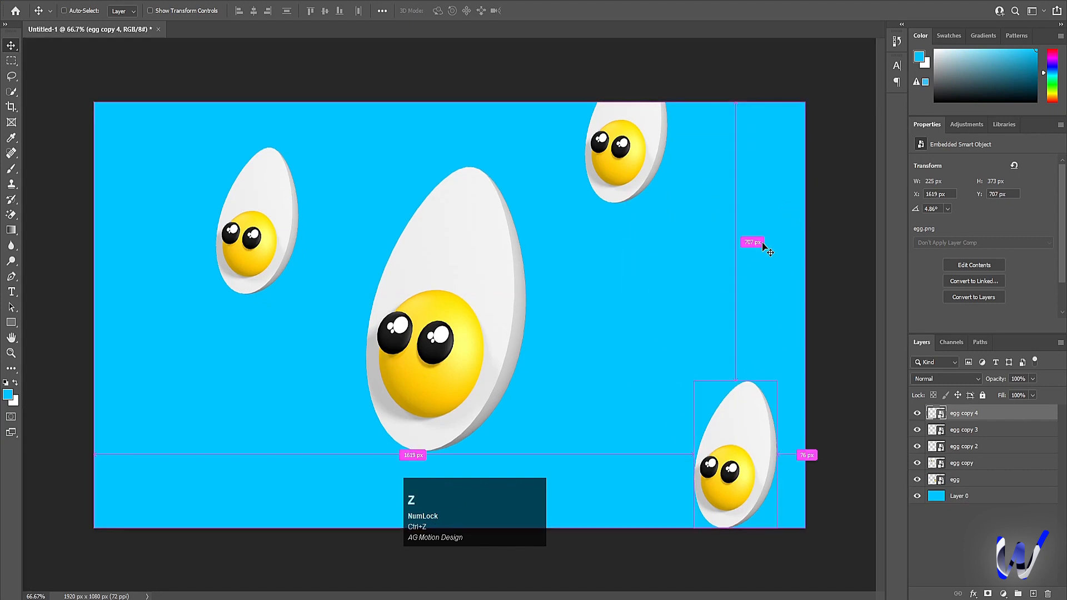
Duplicate the small egg further and spread the copies around the large egg, with several cut off by the canvas edges
drag(740, 481, 177, 528)
key(ctrl+j)
key(ctrl+j)
key(ctrl+j)
key(ctrl+j)
key(ctrl+j)
key(ctrl+j)
drag(237, 479, 263, 450)
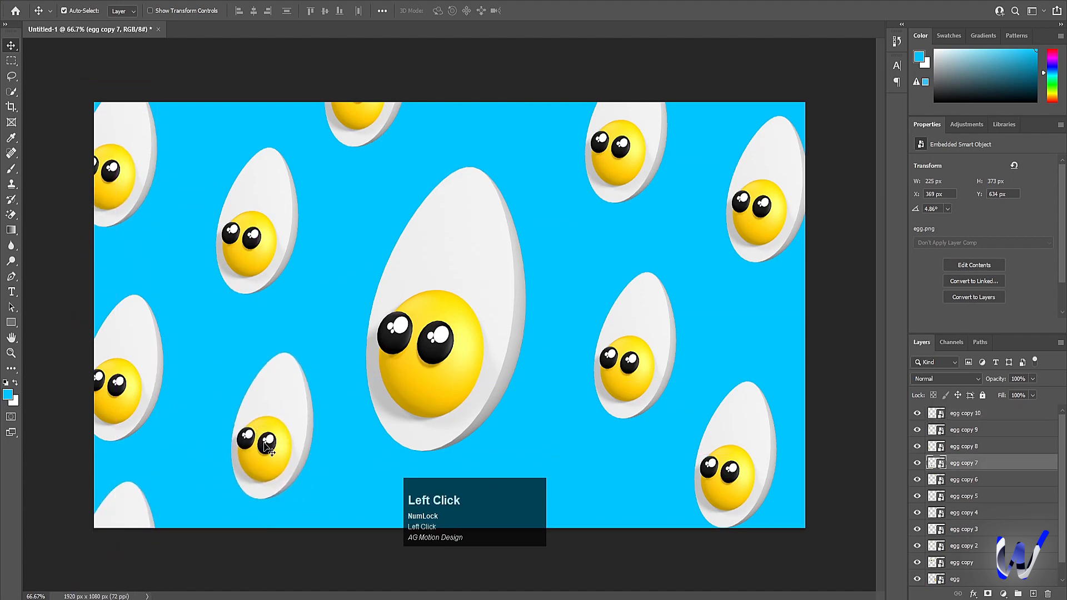
Copy the lower-left small egg to the canvas's bottom edge, below the large egg and partly cut off
alt+drag(268, 449, 502, 547)
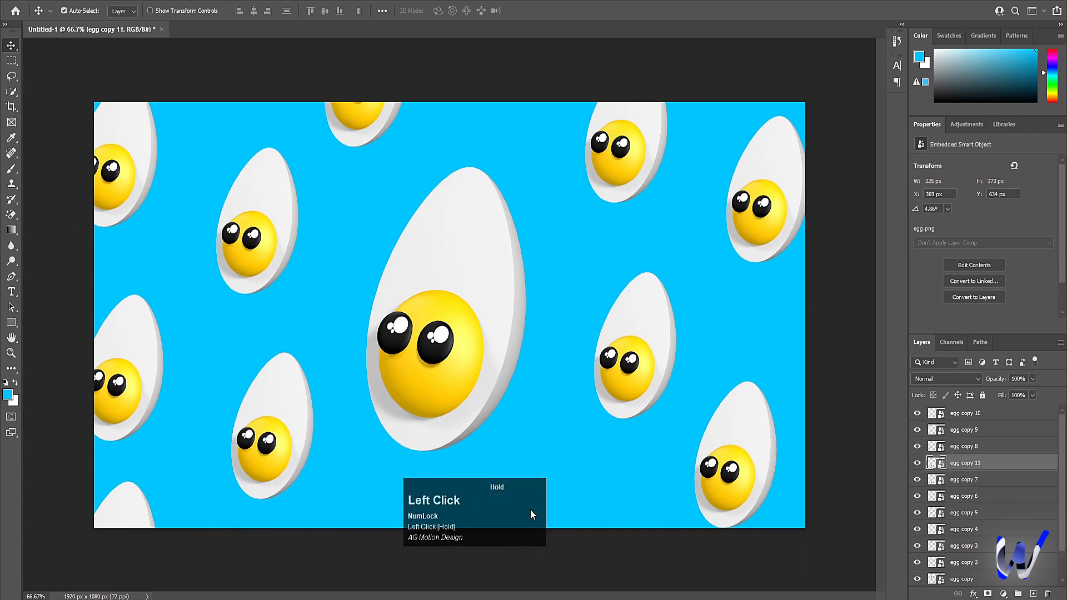
click(649, 339)
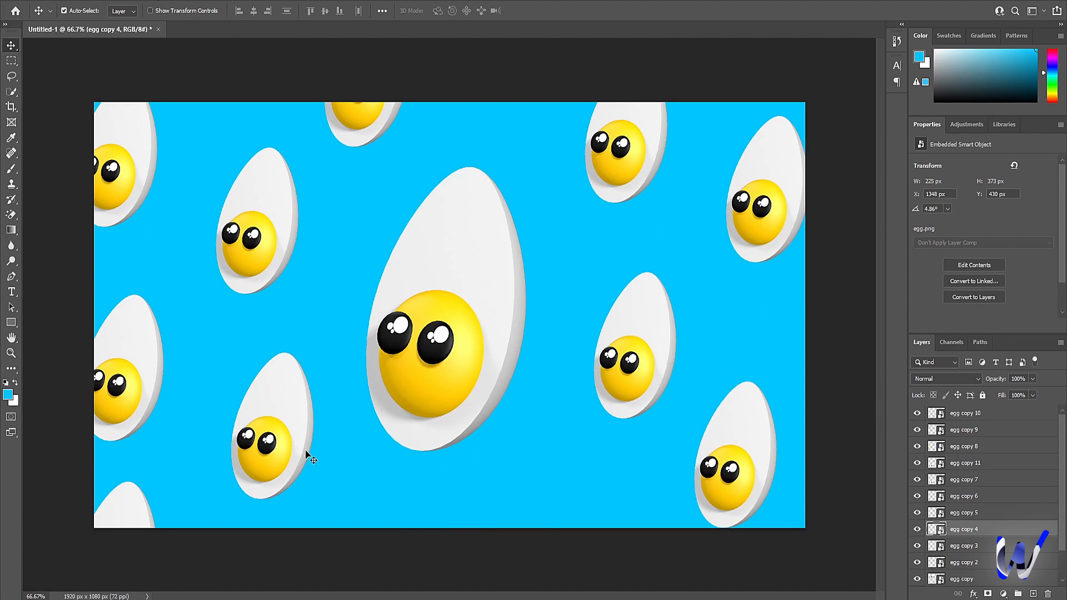
drag(282, 418, 558, 503)
Apply a Gaussian Blur with a 6.0-pixel radius to the small egg just right of the large egg
click(611, 410)
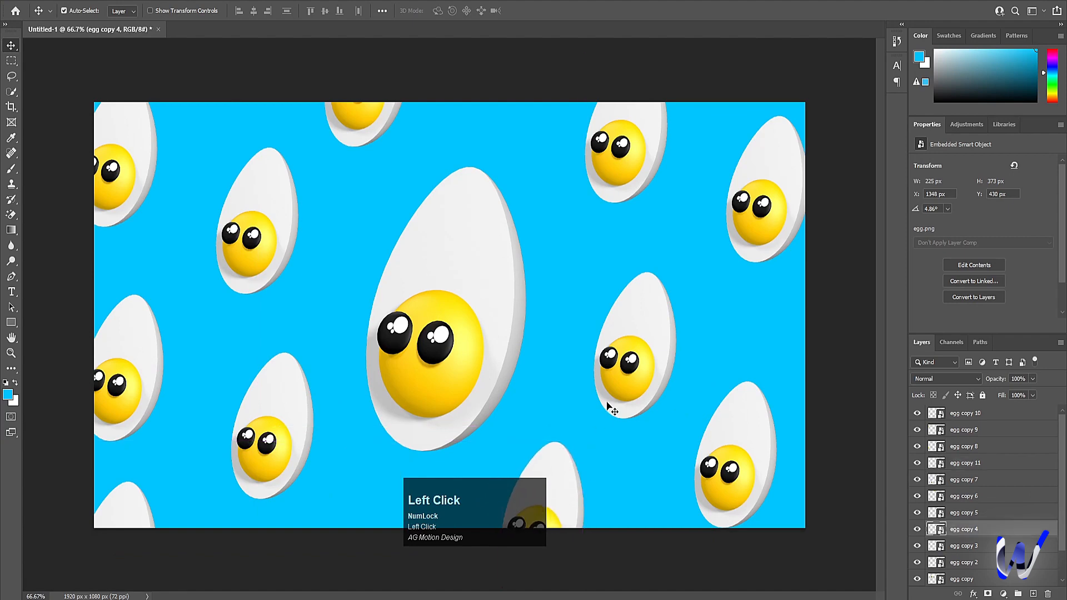
click(162, 1)
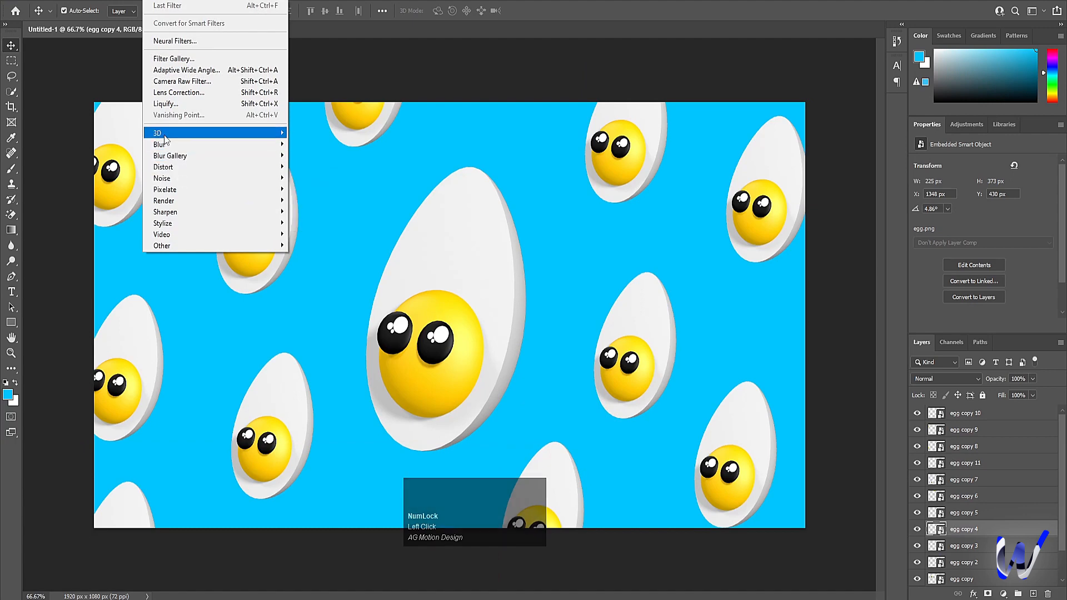
mouse_move(192, 144)
click(310, 190)
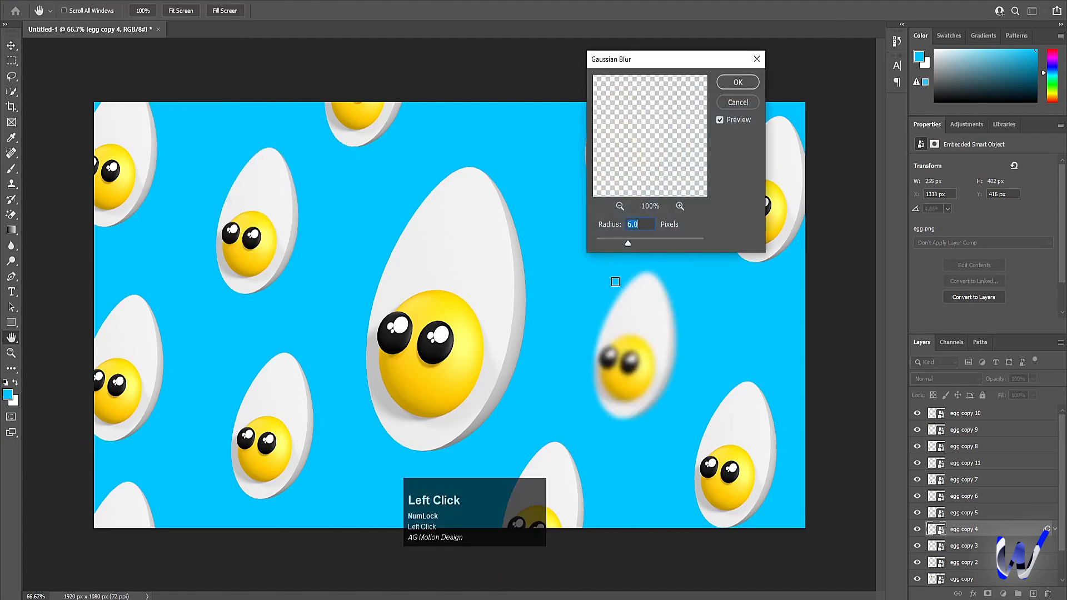
click(738, 82)
key(v)
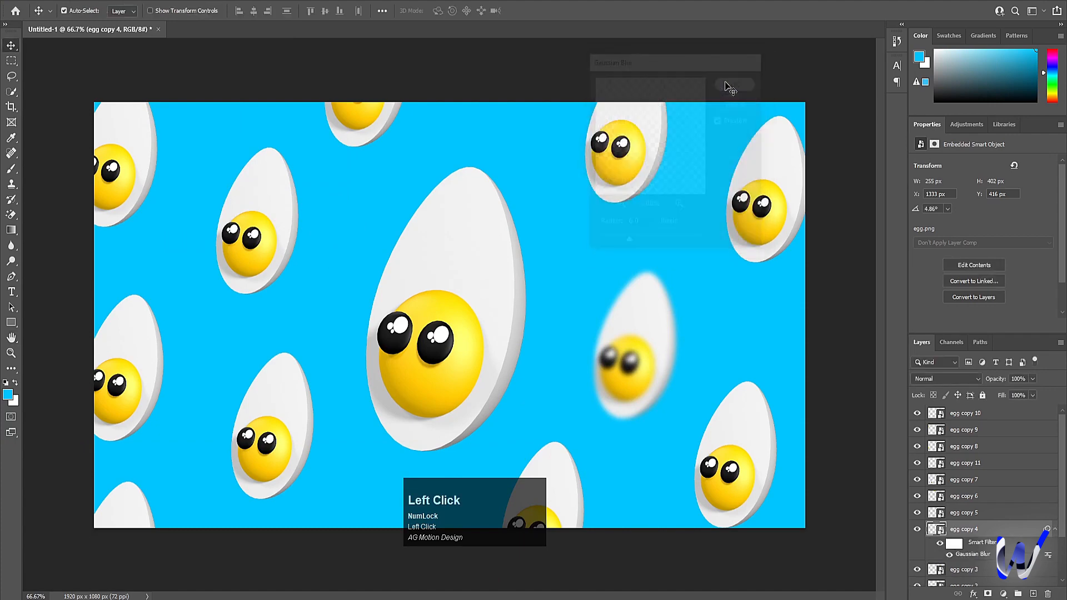
click(270, 191)
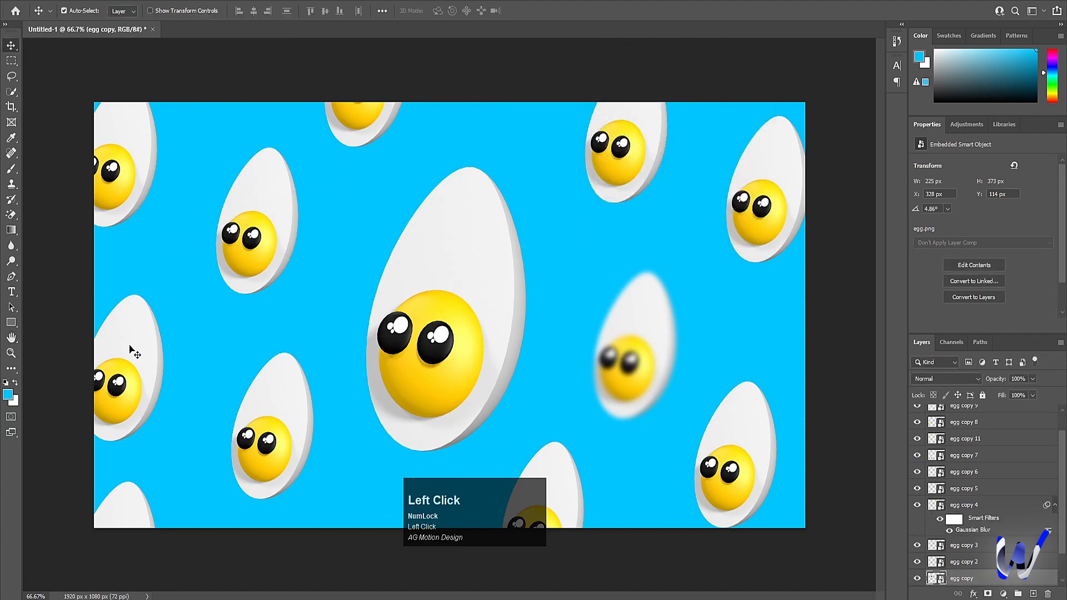
ctrl+click(127, 394)
shift+click(127, 394)
shift+click(253, 429)
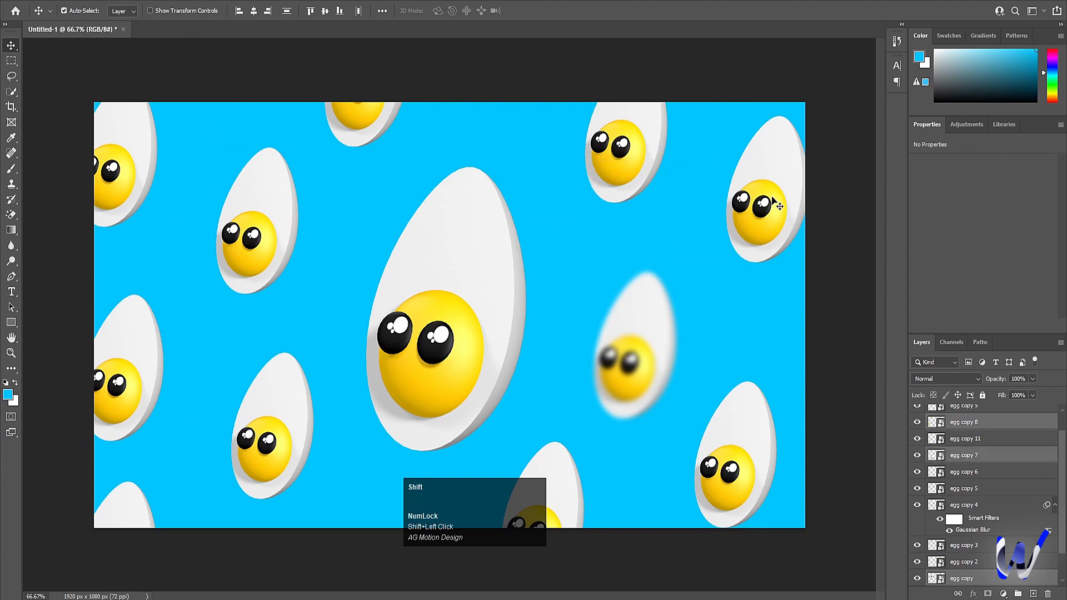
click(175, 5)
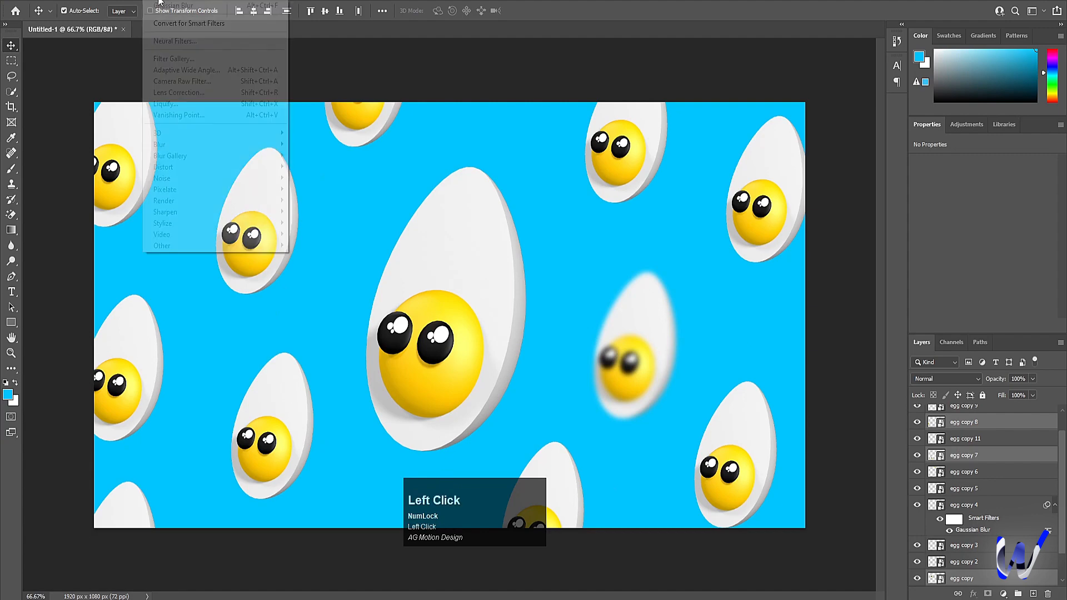
click(968, 456)
Apply a Gaussian Blur with a 6.0-pixel radius to the small egg at the middle of the canvas's left edge
click(103, 380)
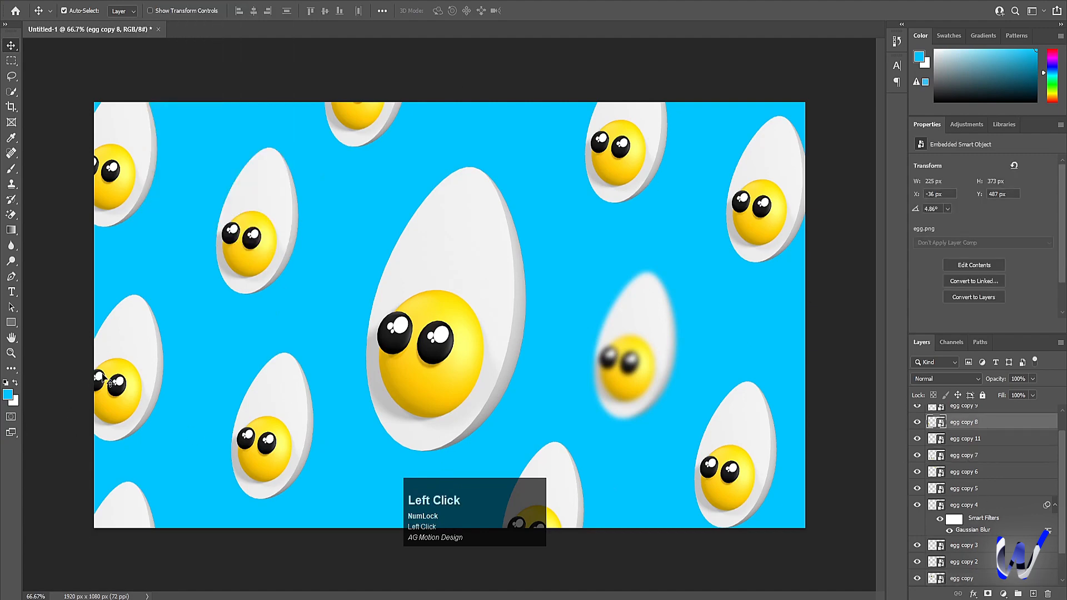
click(157, 2)
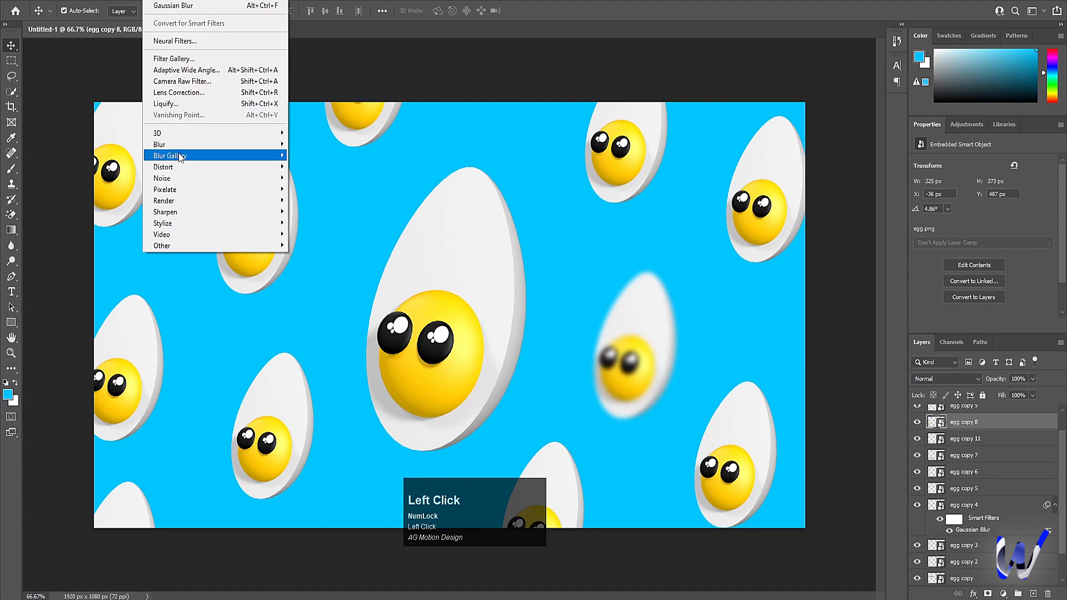
mouse_move(178, 146)
click(318, 189)
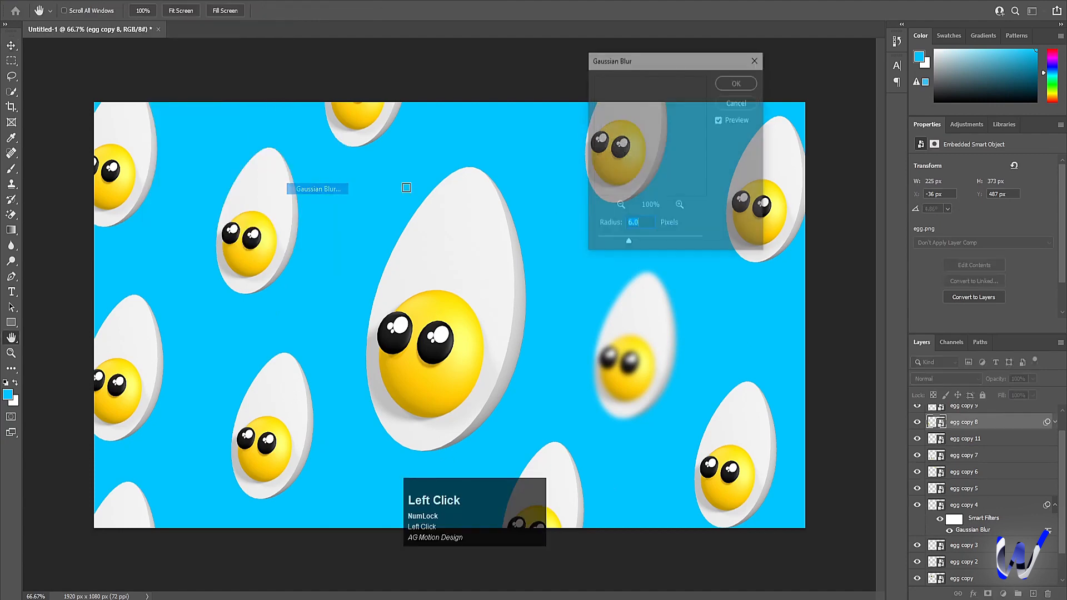
click(735, 82)
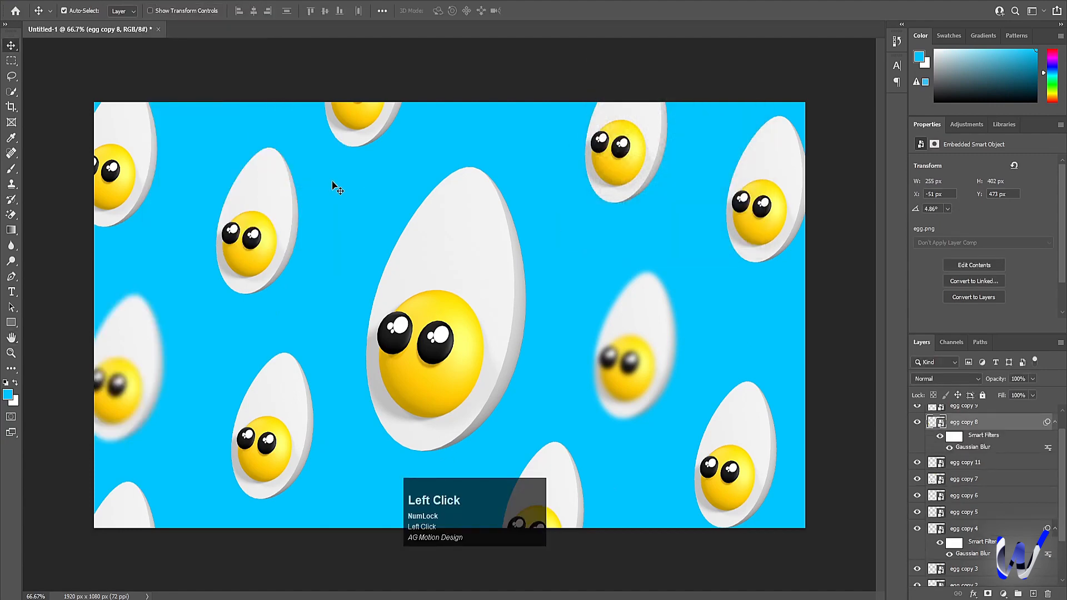
Apply a Gaussian Blur with a 12-pixel radius to the small egg at the upper left of the large egg
click(257, 224)
click(162, 2)
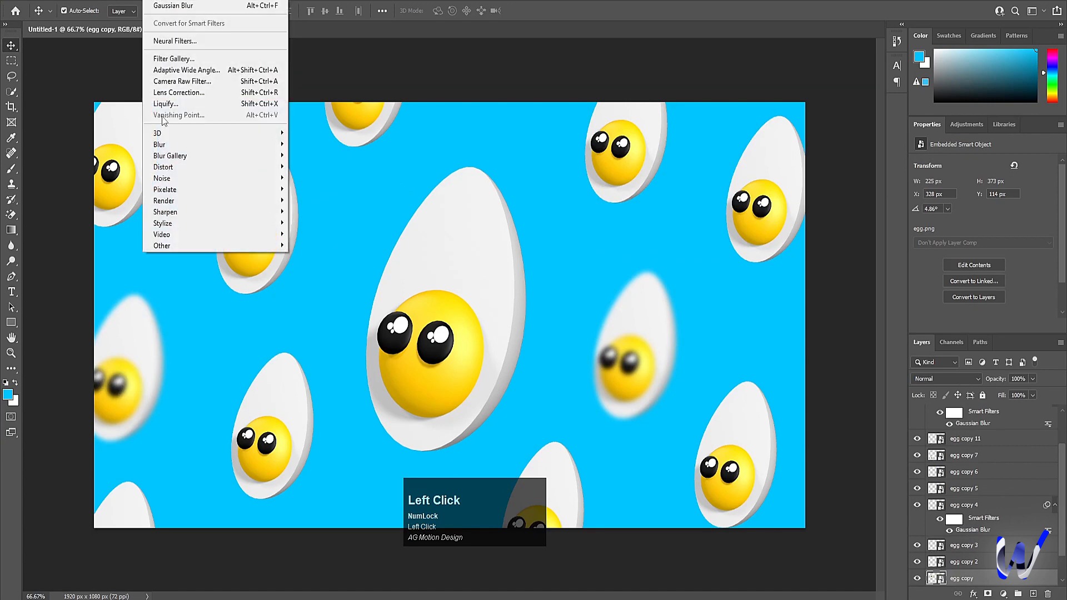
mouse_move(177, 142)
click(322, 189)
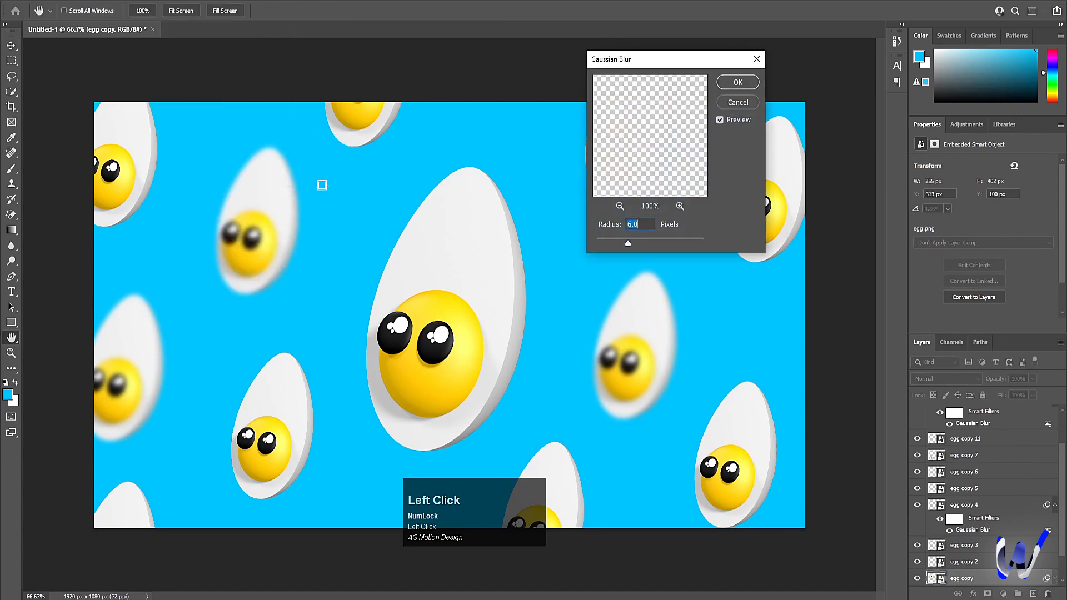
text(12)
key(Return)
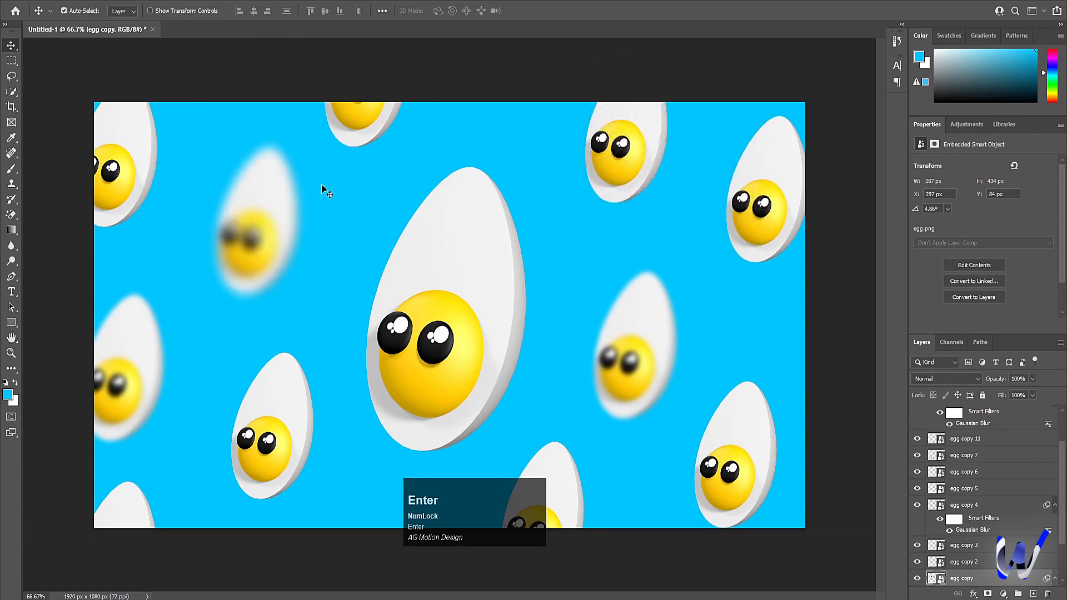
Apply a Gaussian Blur with a 2.0-pixel radius to the small egg at the lower left of the large egg
click(298, 414)
click(148, 0)
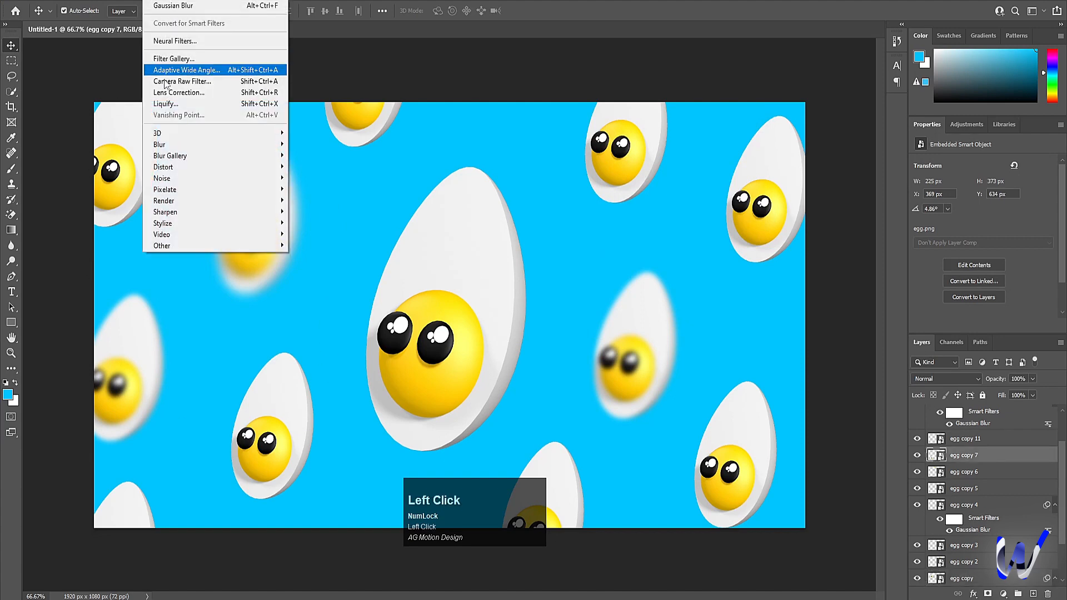
mouse_move(162, 144)
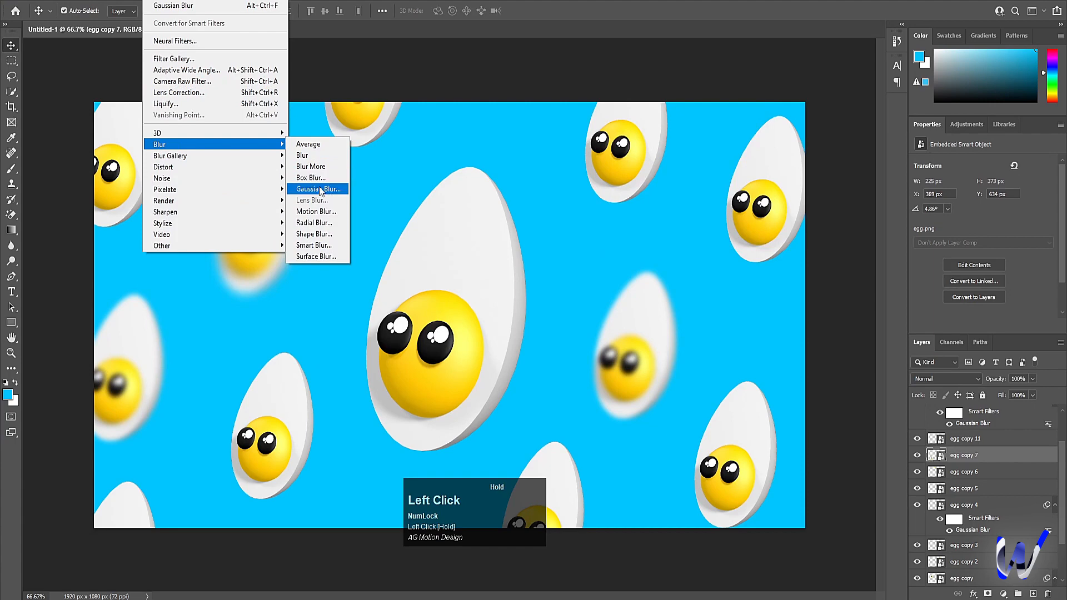
click(316, 188)
key(Return)
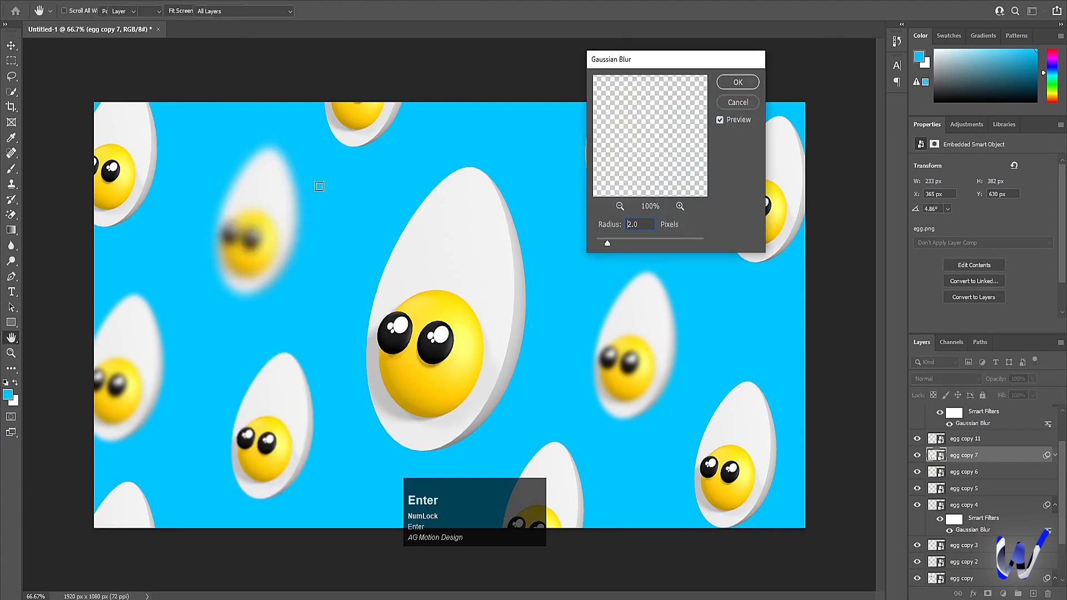
Apply a Gaussian Blur with a 5.0-pixel radius to the small egg cut off by the canvas's top edge, right of the large egg
click(633, 148)
click(152, 1)
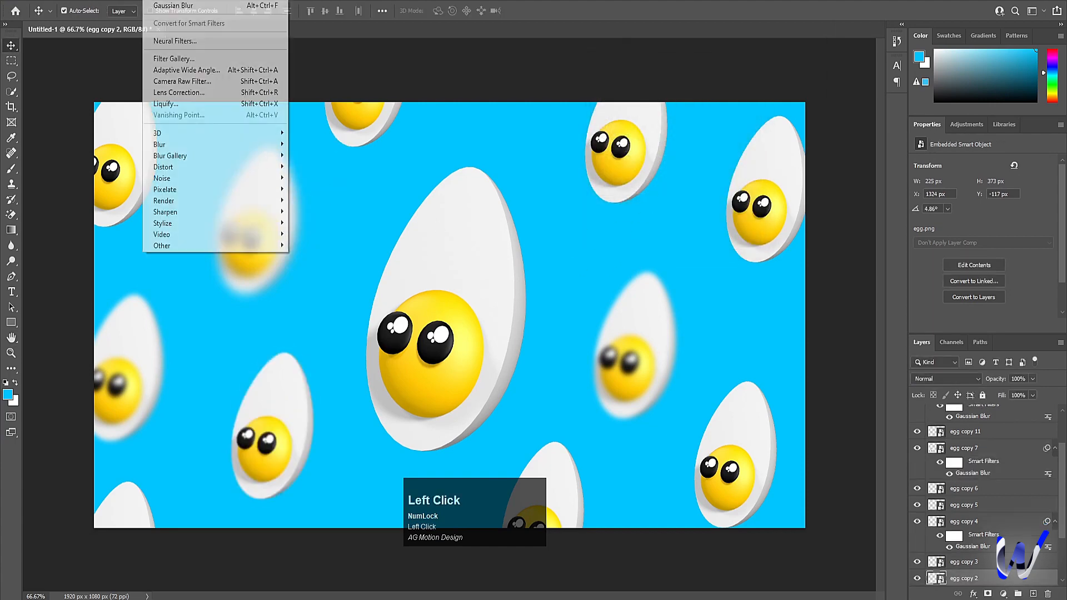
mouse_move(168, 146)
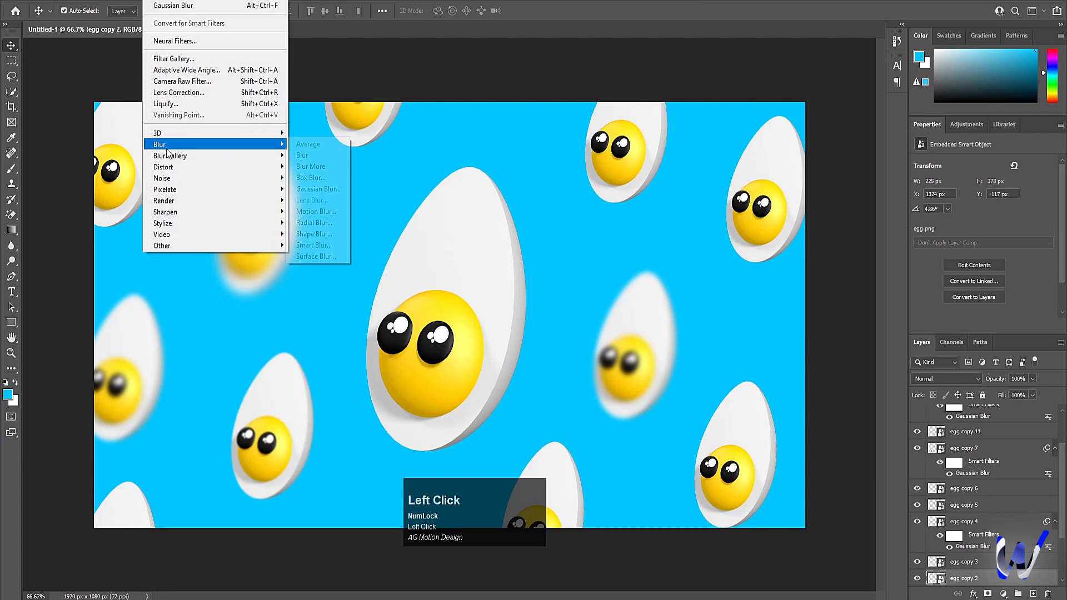
click(315, 190)
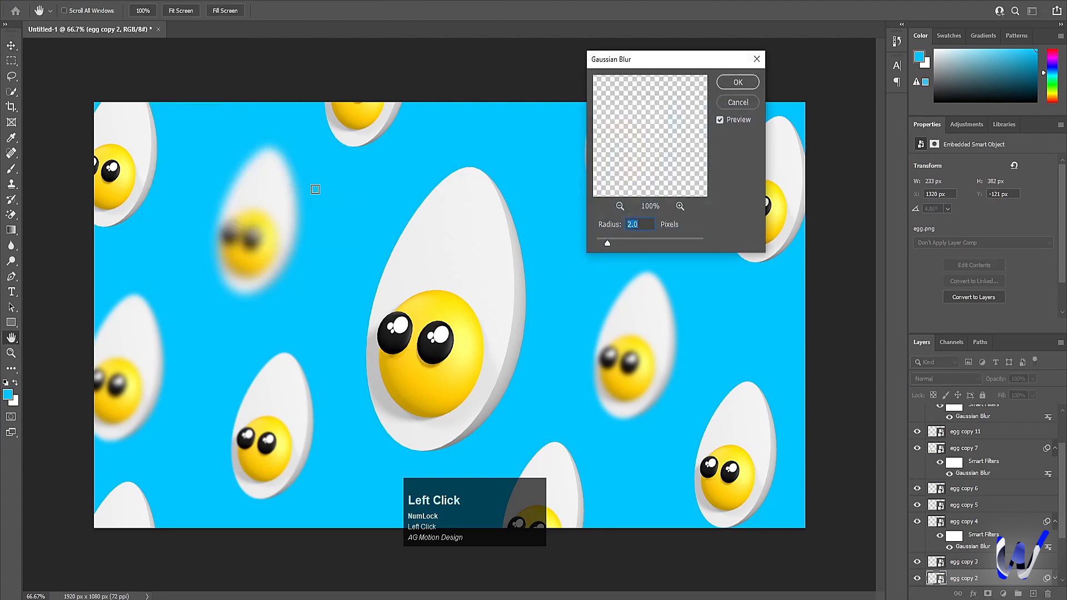
key(Return)
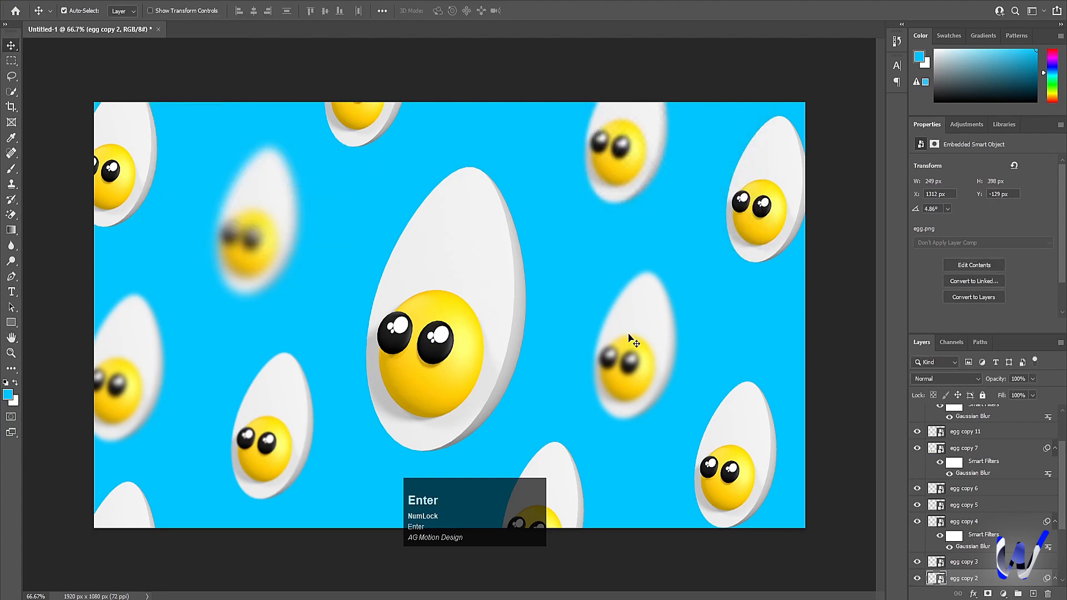
Apply a Gaussian Blur with a 2-pixel radius to the small egg near the canvas's lower-right corner
click(722, 440)
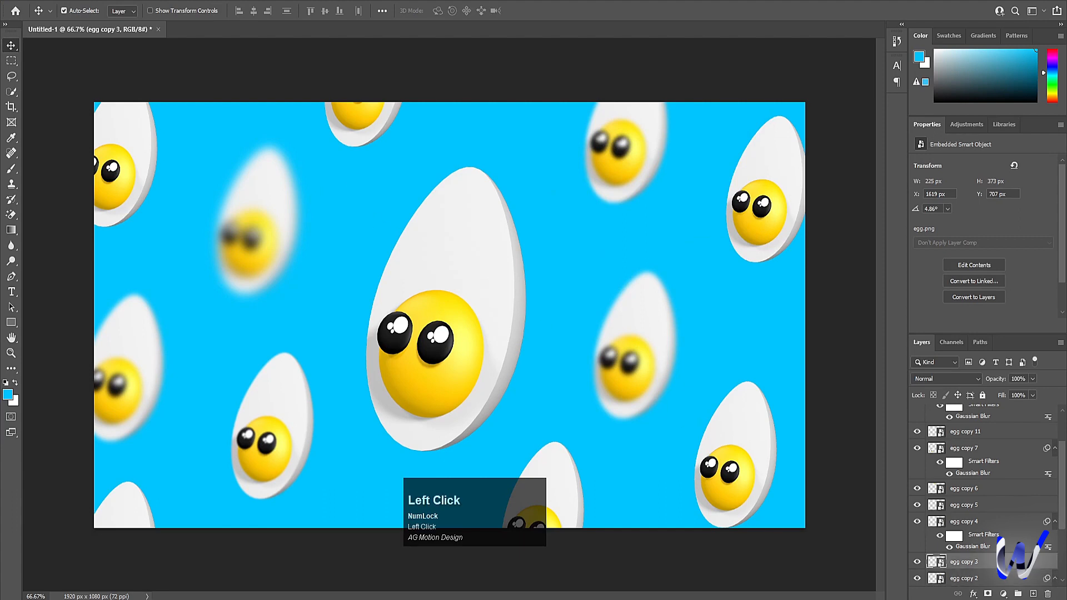
click(153, 1)
mouse_move(181, 143)
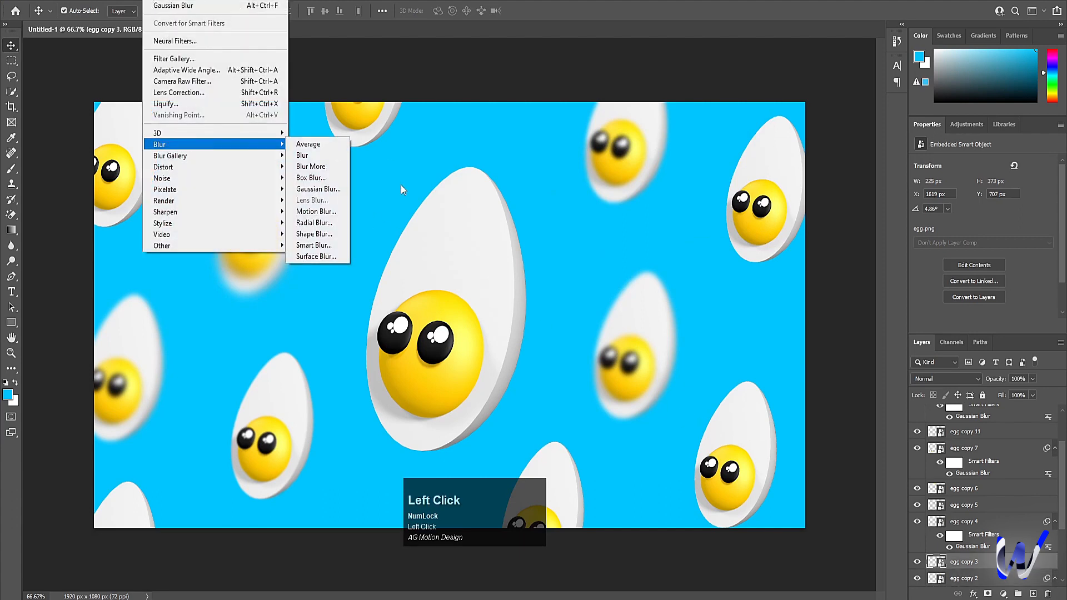
click(318, 189)
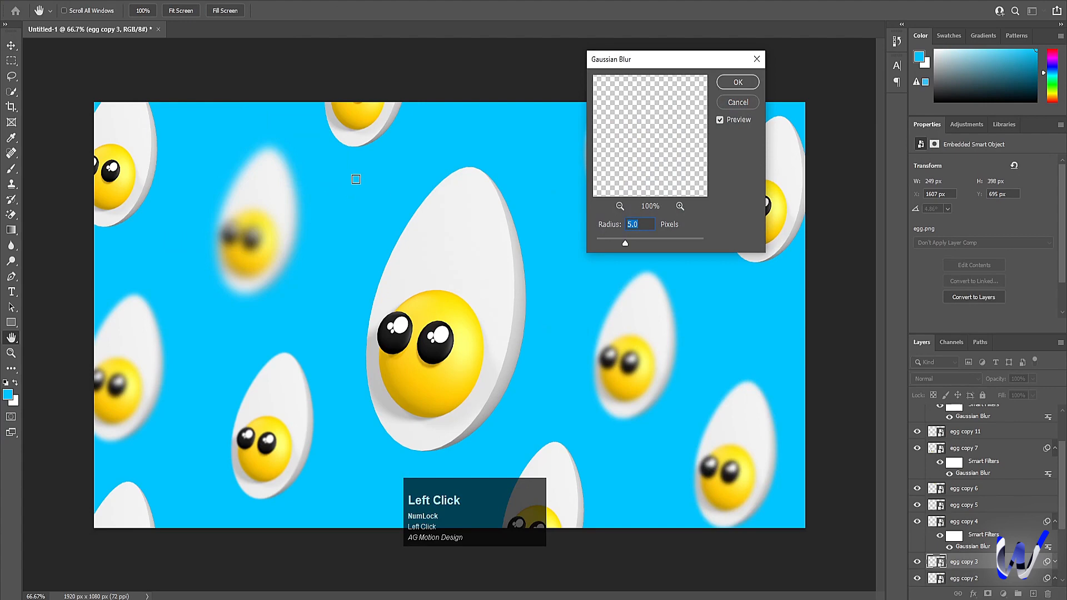
text(2)
key(Return)
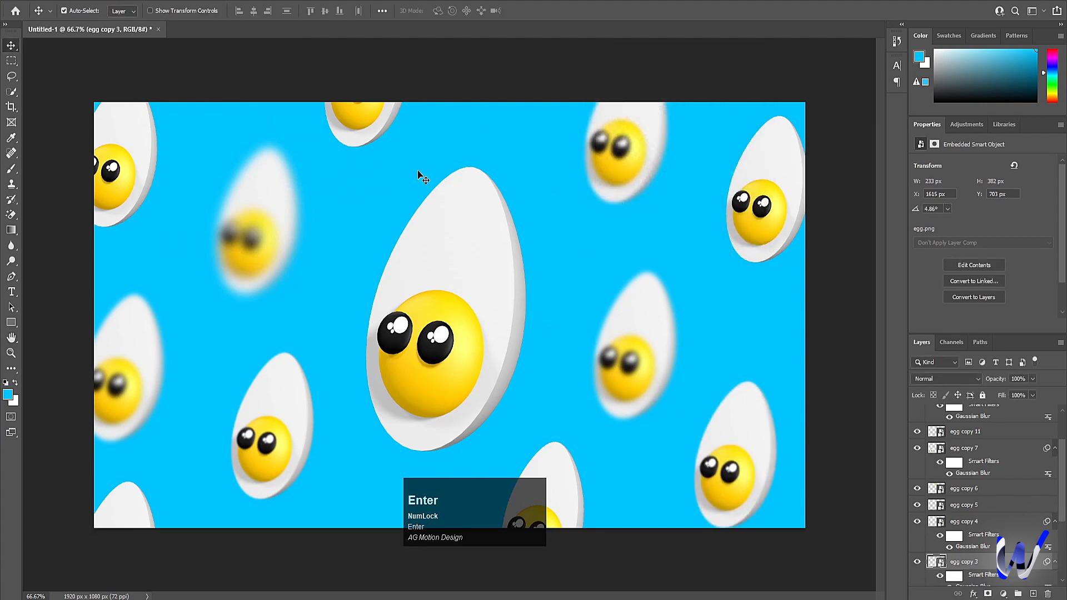
Apply a strong Gaussian Blur to the small egg near the canvas's upper-right corner
click(760, 193)
click(174, 2)
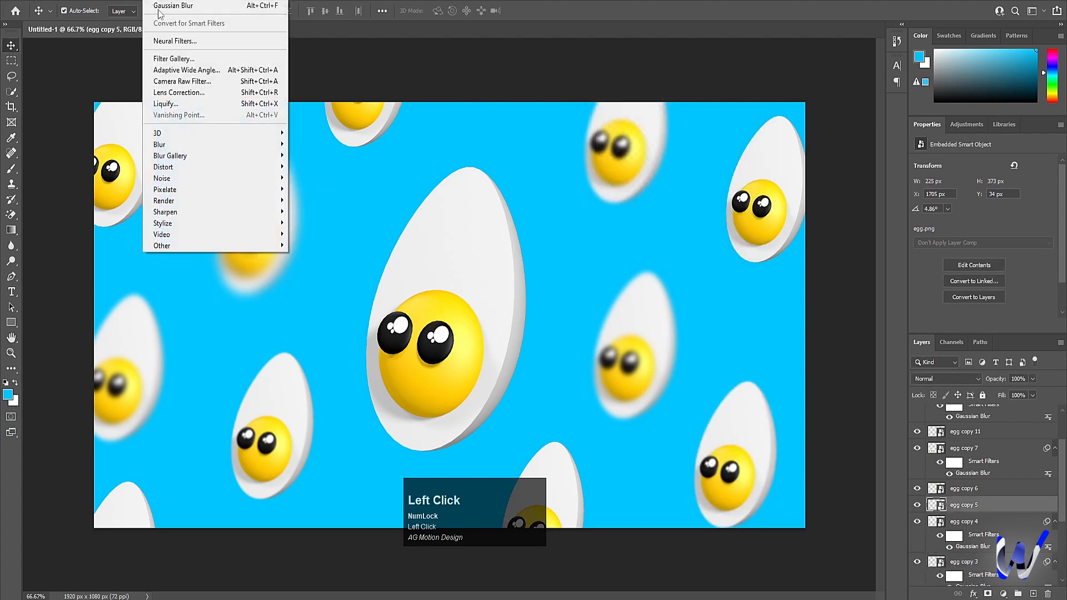
mouse_move(183, 144)
click(327, 192)
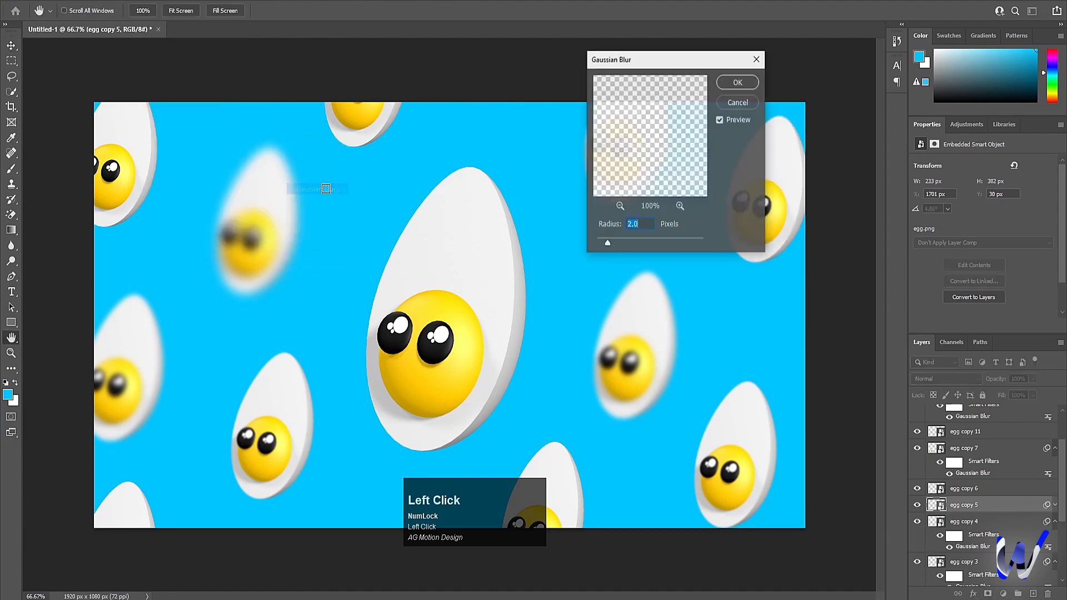
key(Return)
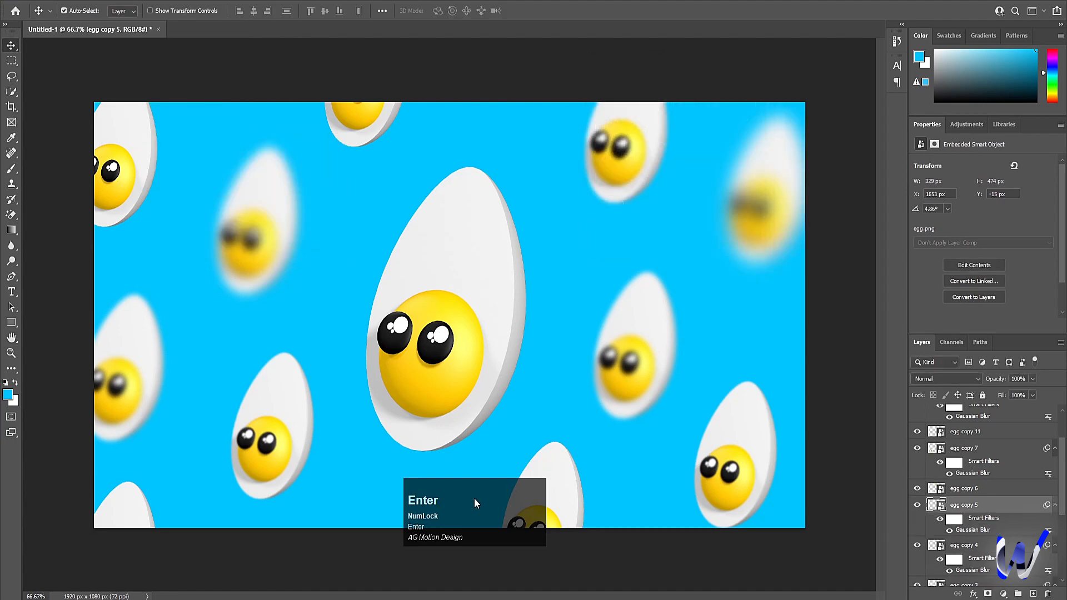
Group all the egg layers, from the original egg through egg copy 10, leaving the blue background layer out
click(460, 568)
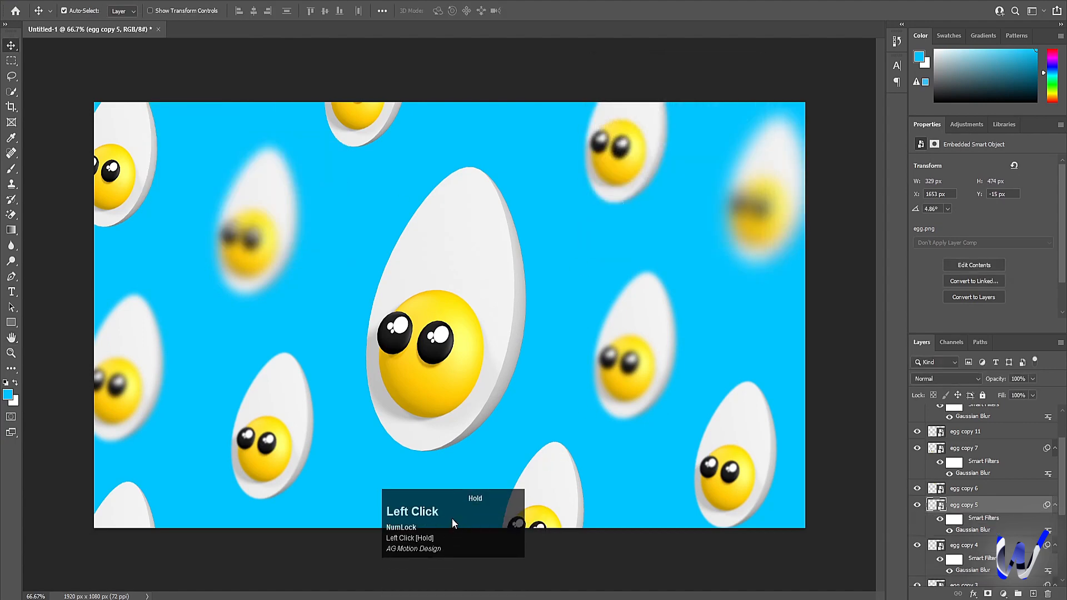
scroll(1000, 515, down, 5)
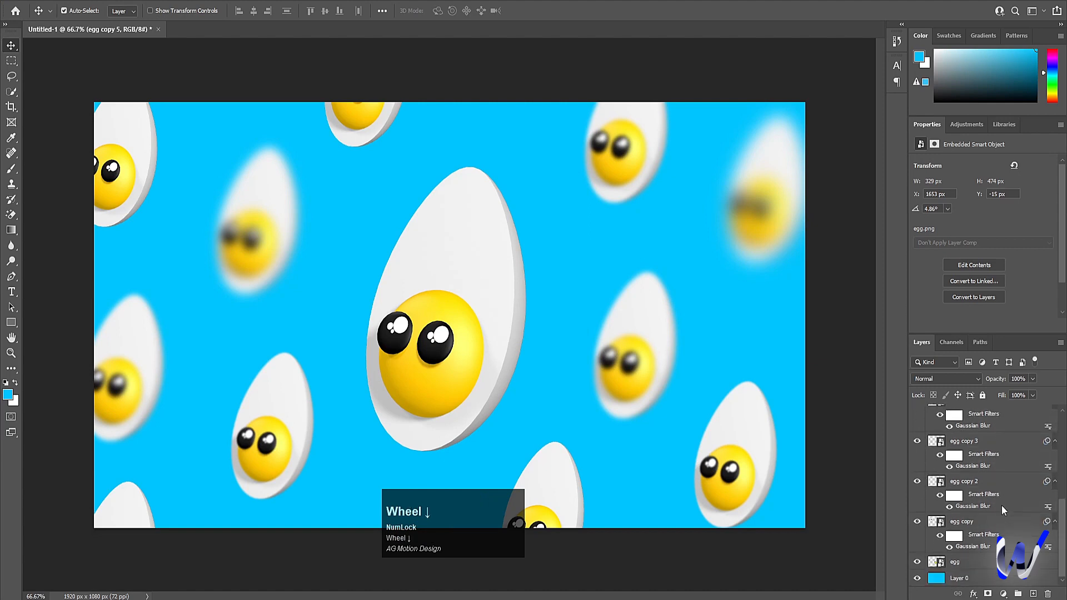
click(967, 565)
click(967, 565)
scroll(970, 556, up, 5)
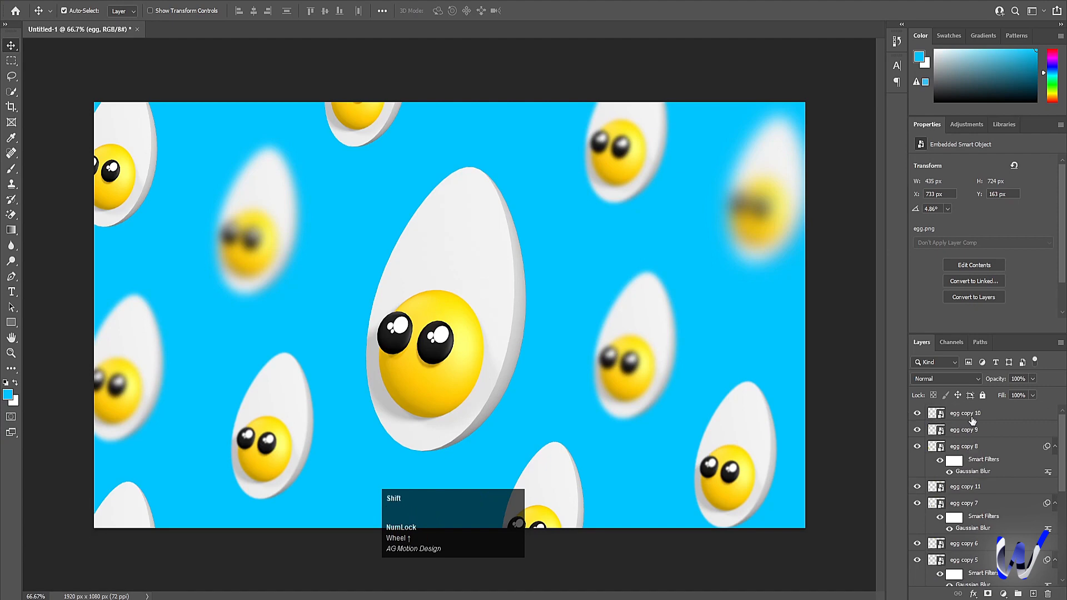
shift+click(972, 420)
key(ctrl+g)
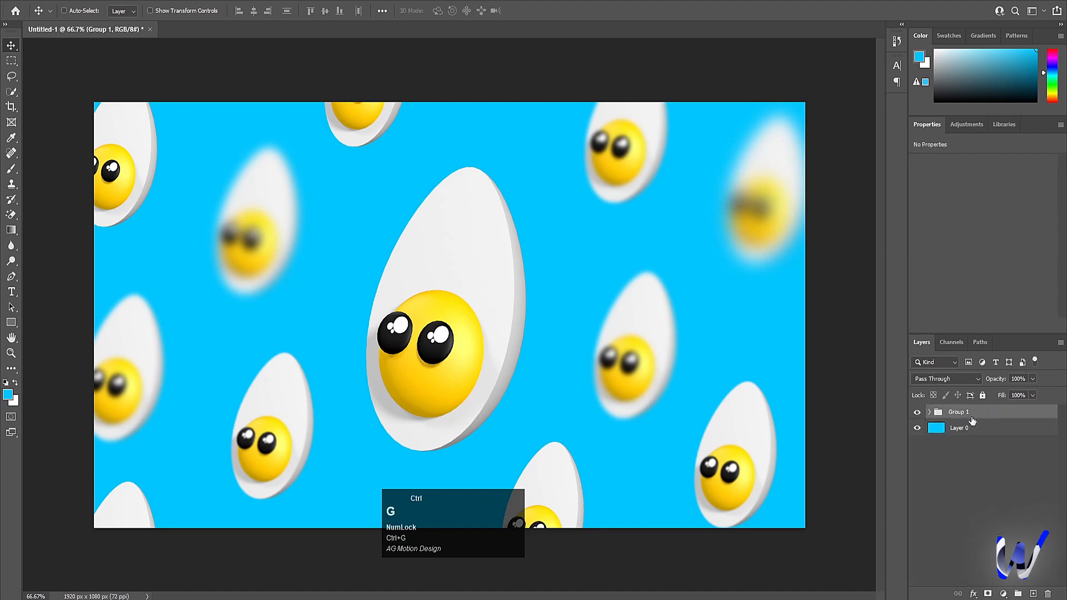
Add a Drop Shadow layer style to the egg group
right_click(972, 421)
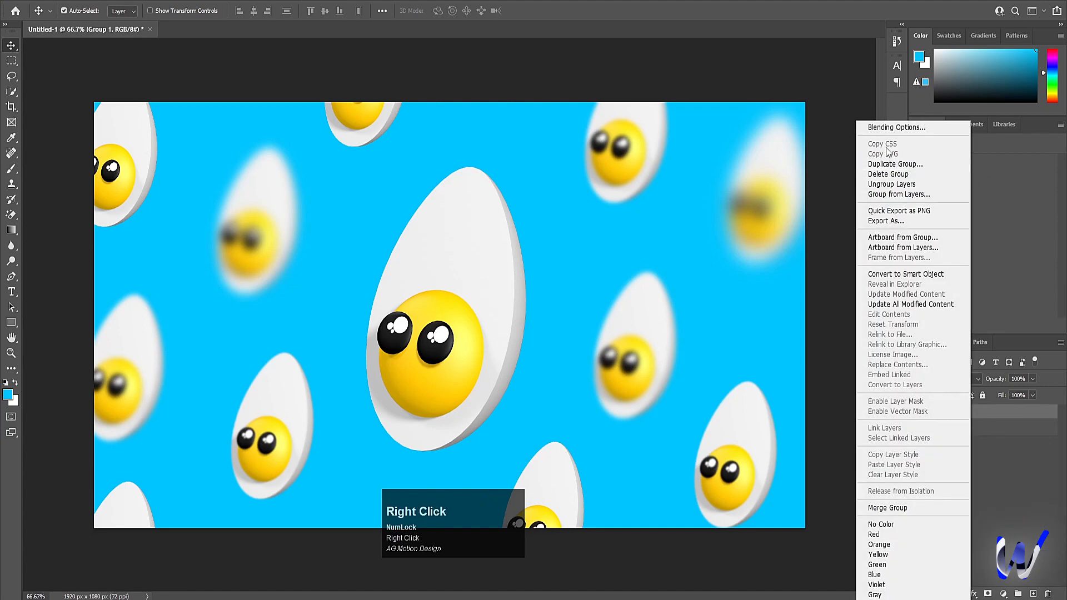
click(881, 129)
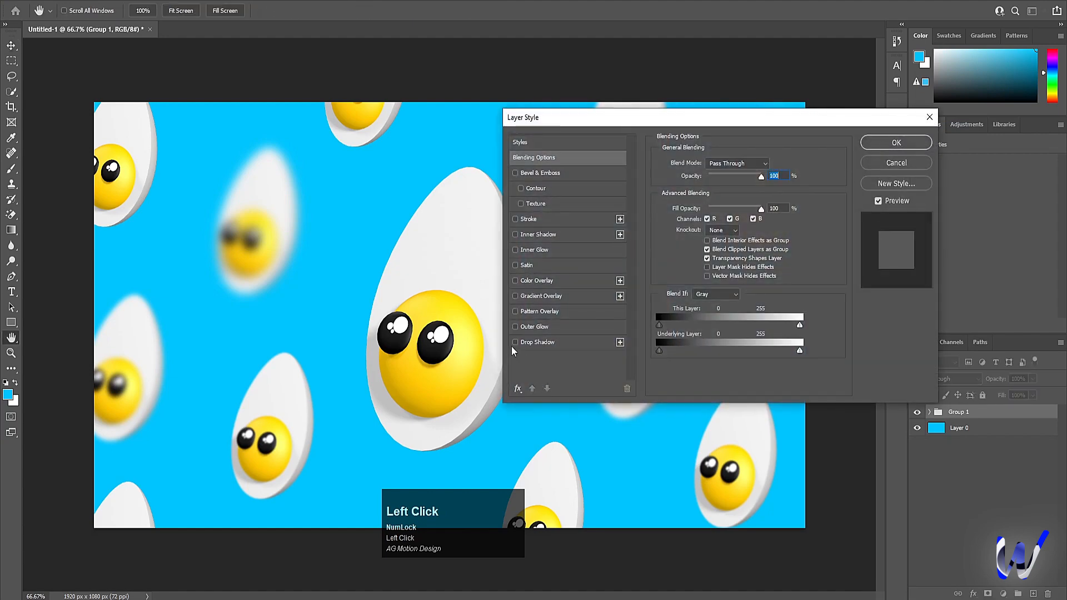
click(514, 343)
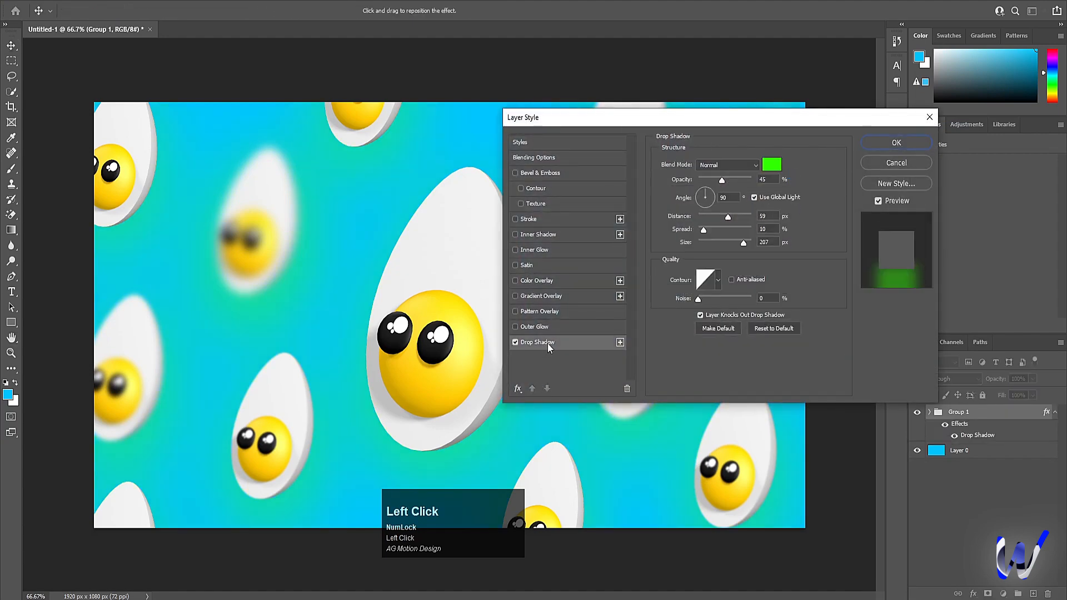
Set the drop shadow to black with 66% opacity, a 139° angle, 39 px distance and 128 px size
click(770, 169)
drag(106, 297, 152, 309)
click(254, 150)
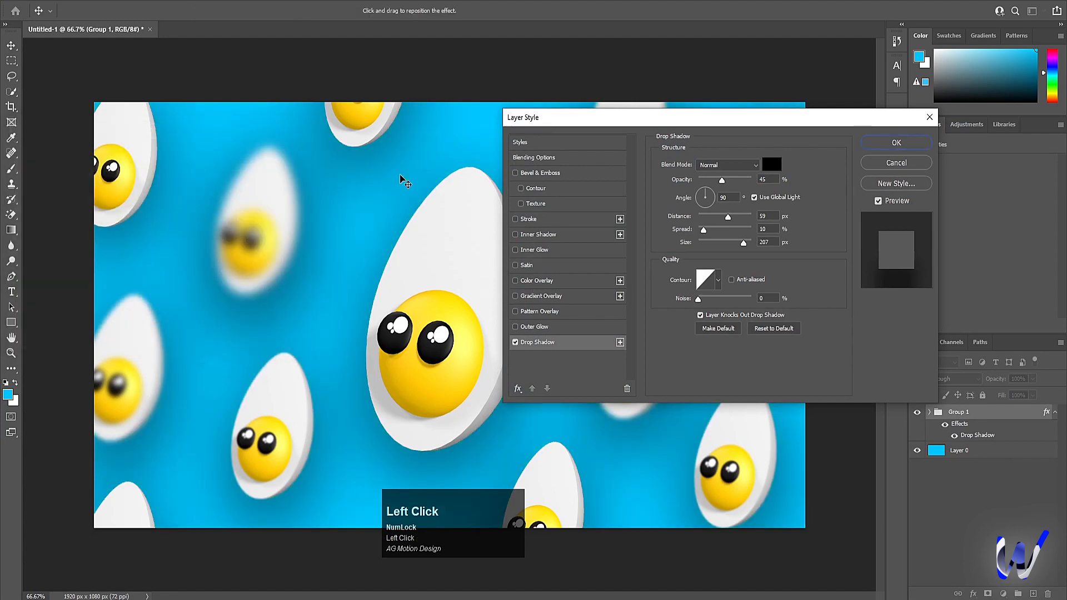
drag(722, 180, 733, 181)
drag(727, 221, 699, 191)
Change the drop shadow colour to dark blue 024da9 and apply the layer style
click(771, 164)
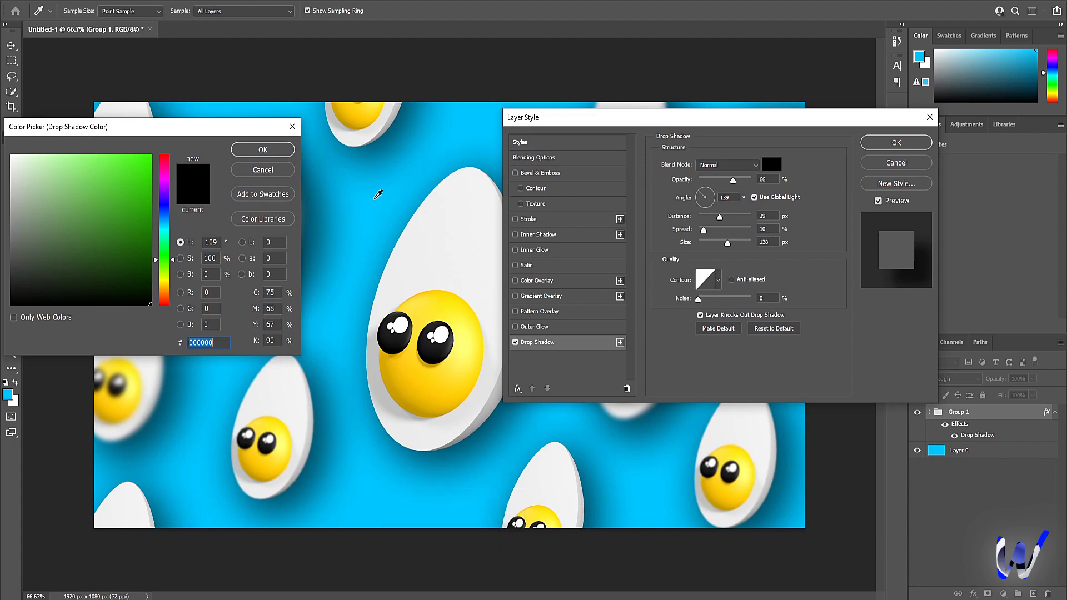
click(339, 202)
mouse_move(164, 222)
mouse_down()
mouse_move(152, 228)
mouse_move(150, 206)
mouse_up()
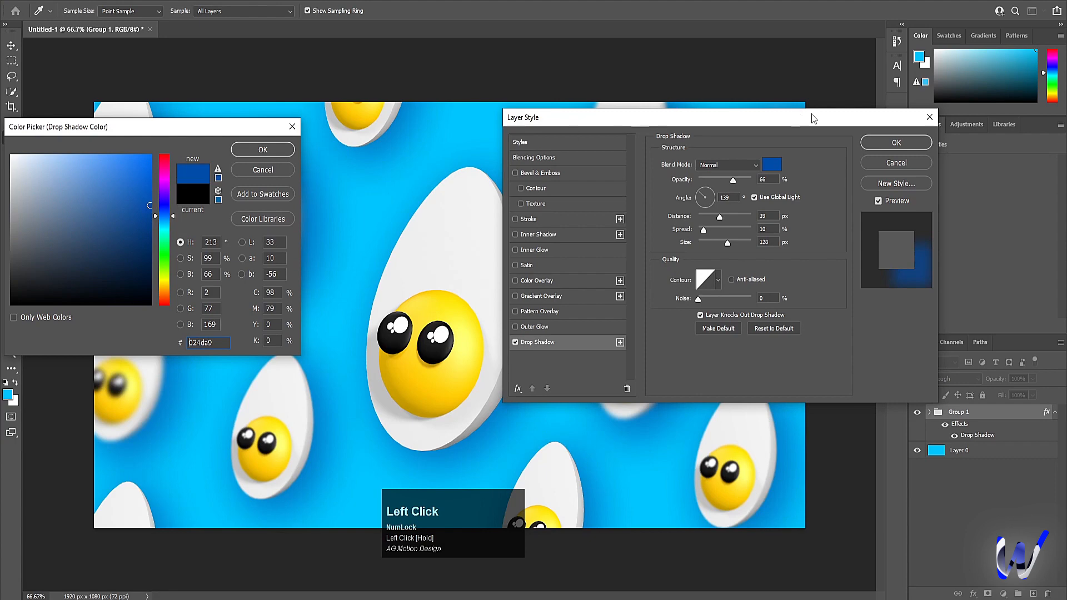
click(887, 150)
click(284, 153)
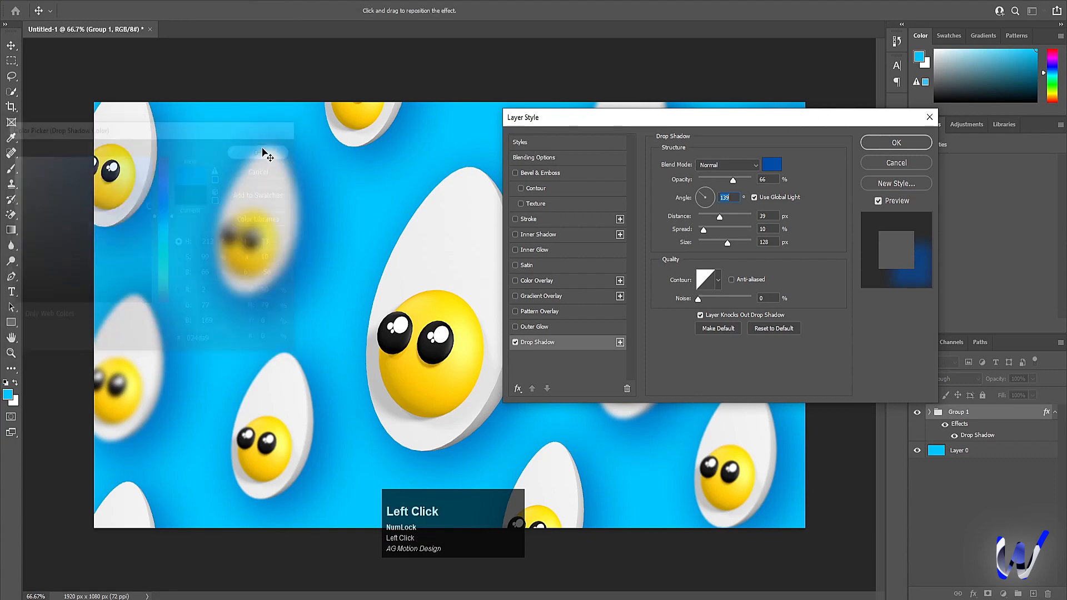
click(898, 140)
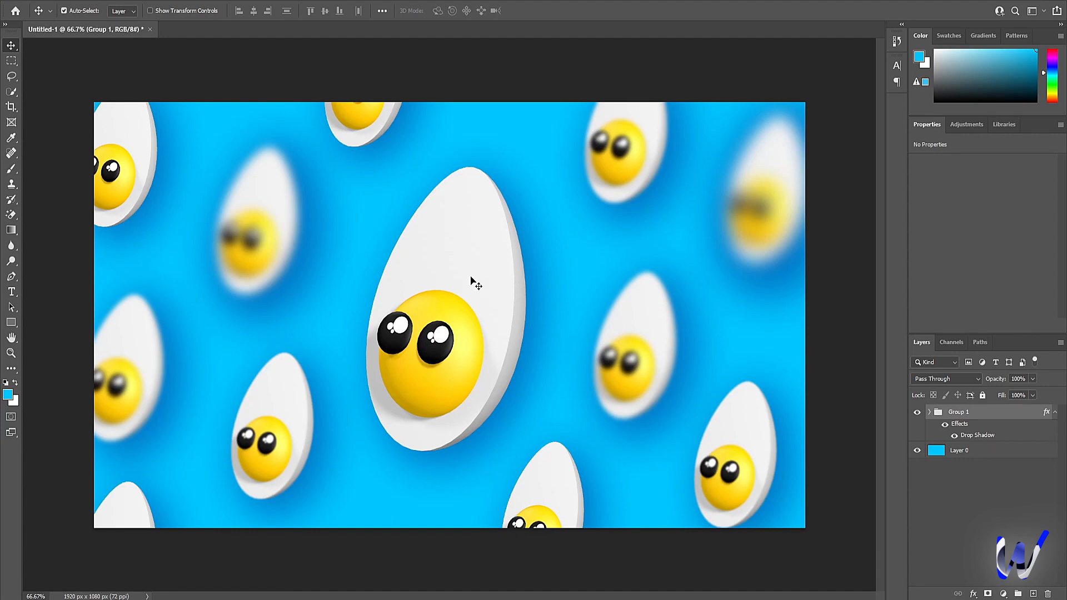
Add the white text SUBSCRIBE in Oswald SemiBold at 133 pt, starting left of the large egg and overlapping it
key(Num_Lock)
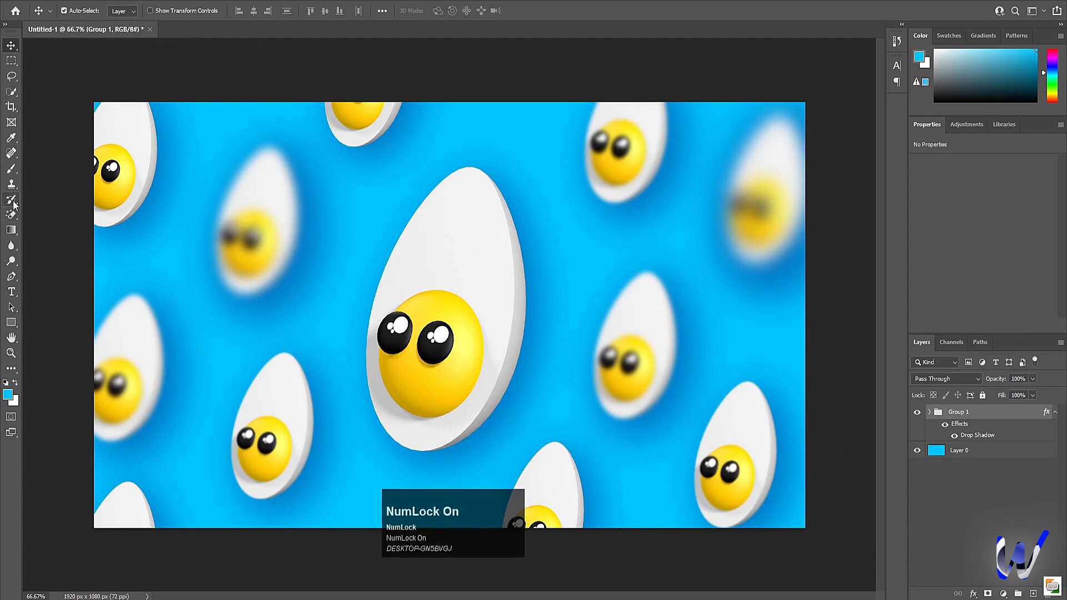
click(17, 293)
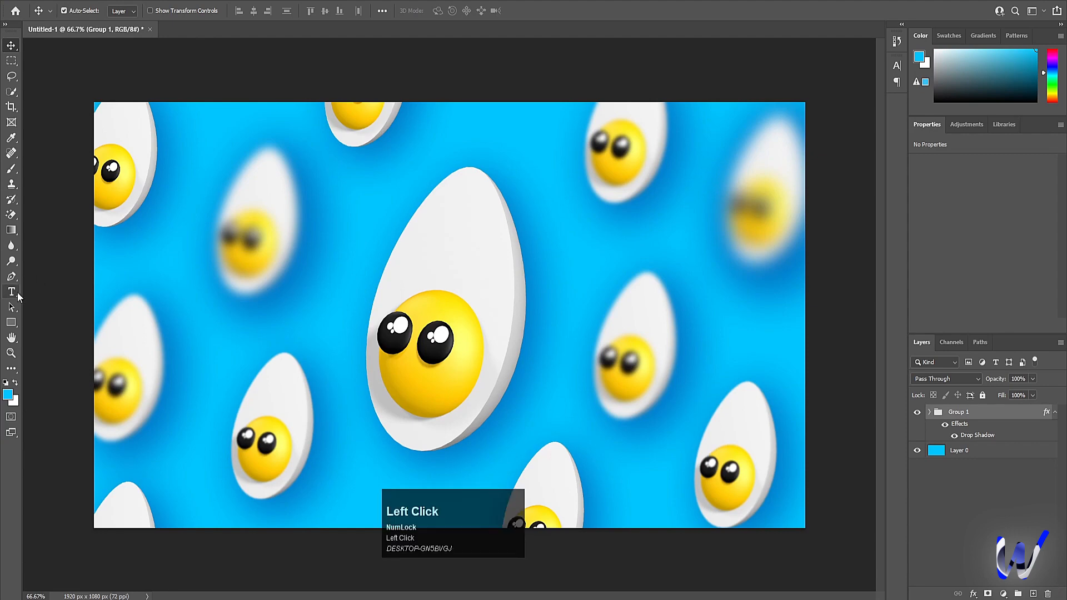
click(196, 318)
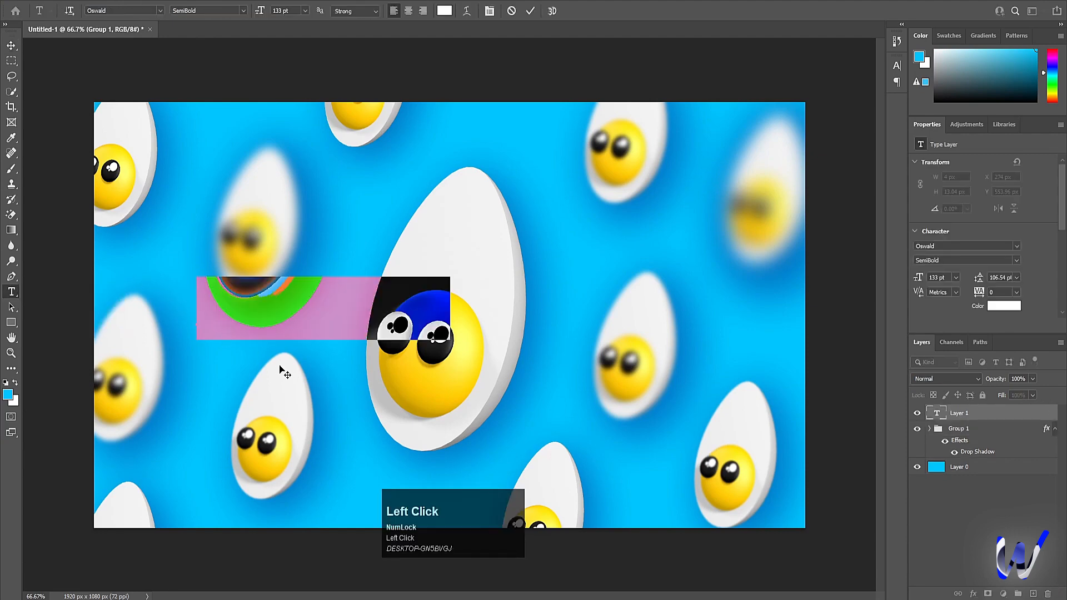
text(SU)
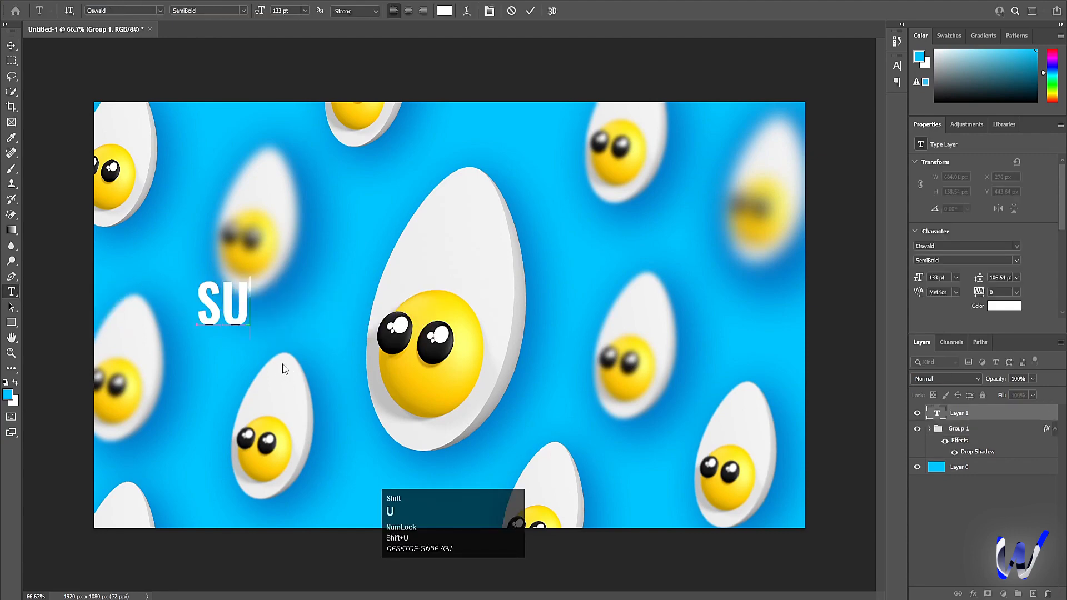
text(BSCRIBE)
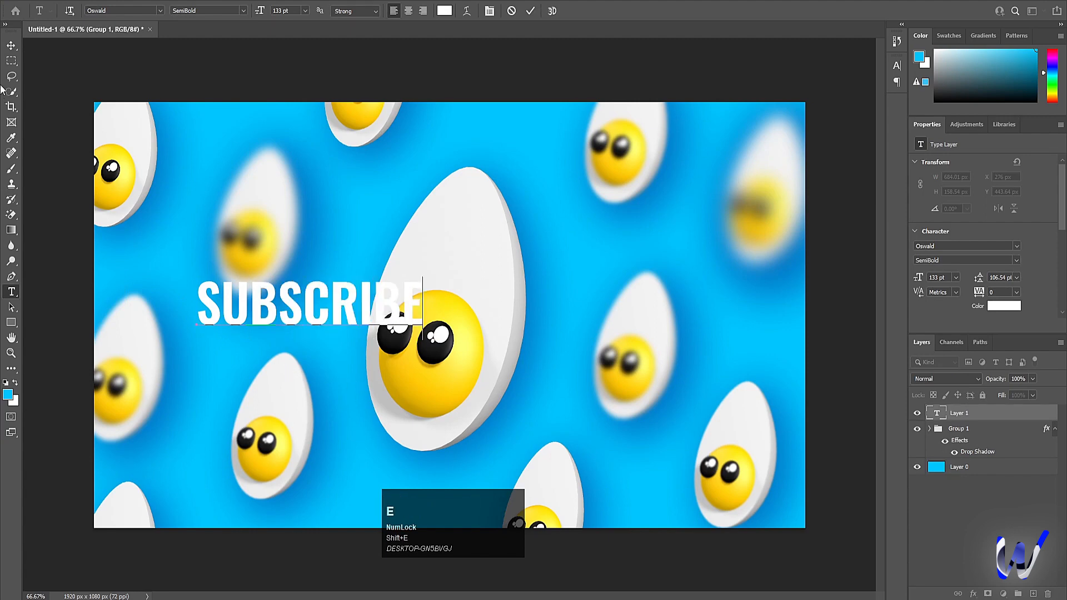
click(11, 45)
Scale the SUBSCRIBE text to about 309% and position it across nearly the full canvas width, over the middle of the large egg
key(ctrl+t)
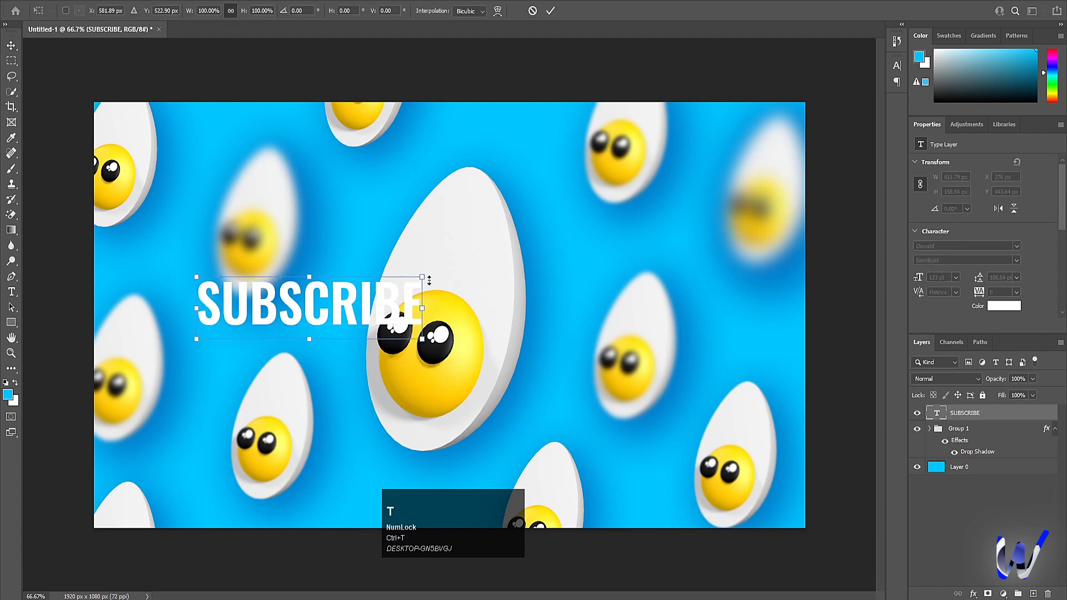
drag(423, 276, 778, 179)
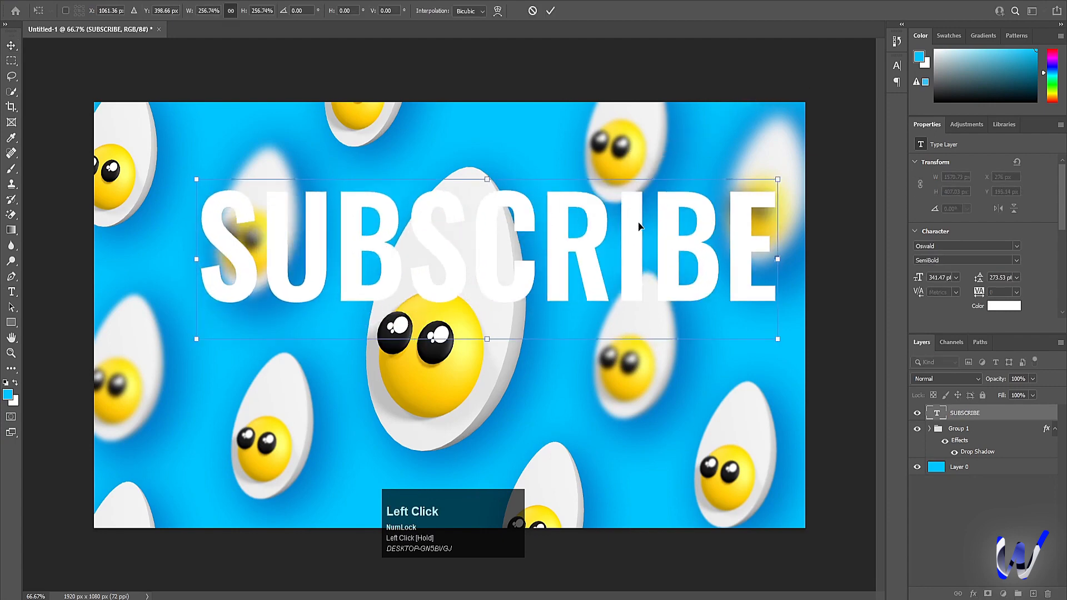
drag(639, 229, 601, 297)
drag(736, 251, 851, 107)
drag(752, 286, 673, 315)
drag(815, 440, 784, 432)
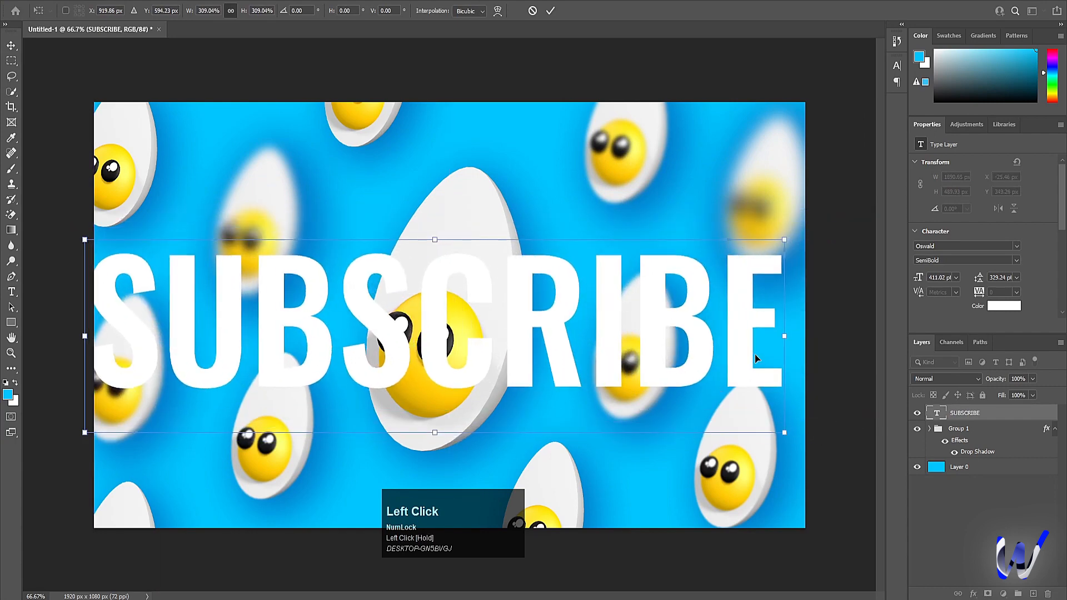
drag(745, 352, 755, 354)
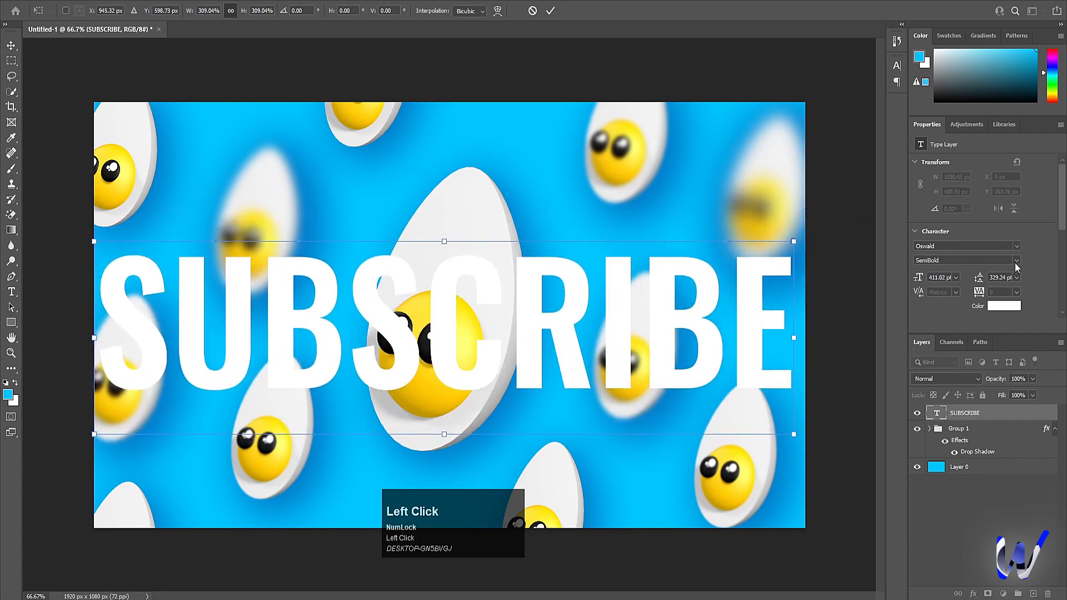
key(Return)
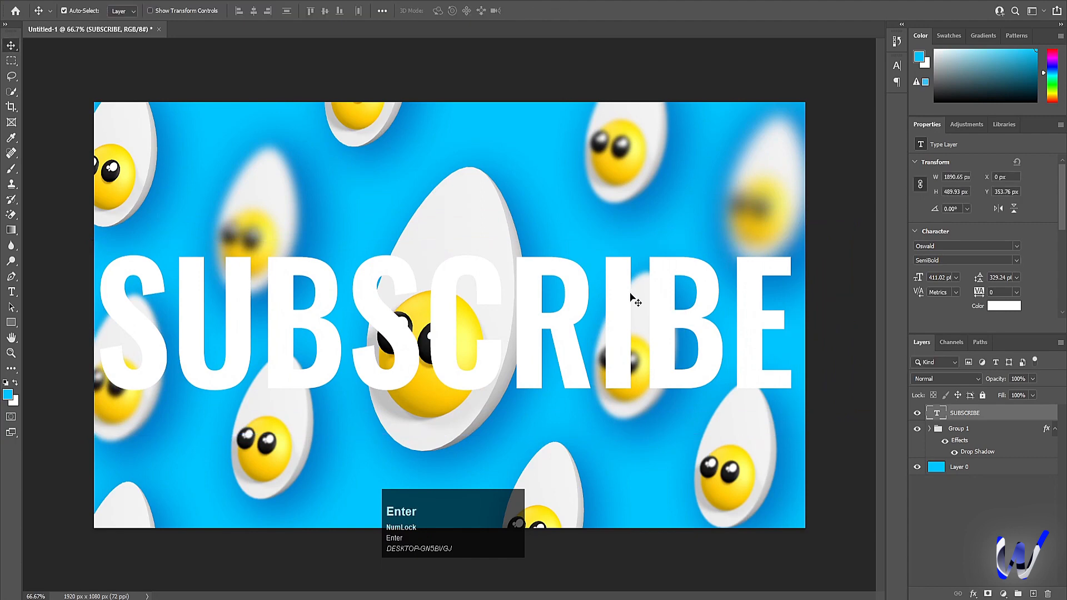
Select all of the SUBSCRIBE text, set its Oswald font weight to ExtraLight and reopen the weight choices
key(t)
click(616, 306)
key(ctrl+a)
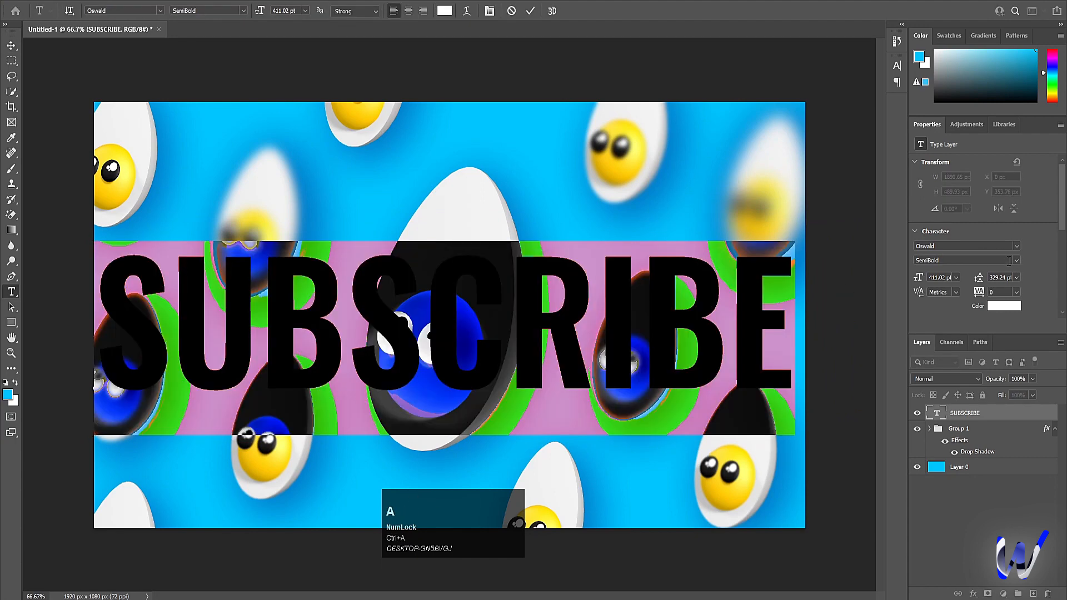
click(1015, 261)
click(967, 272)
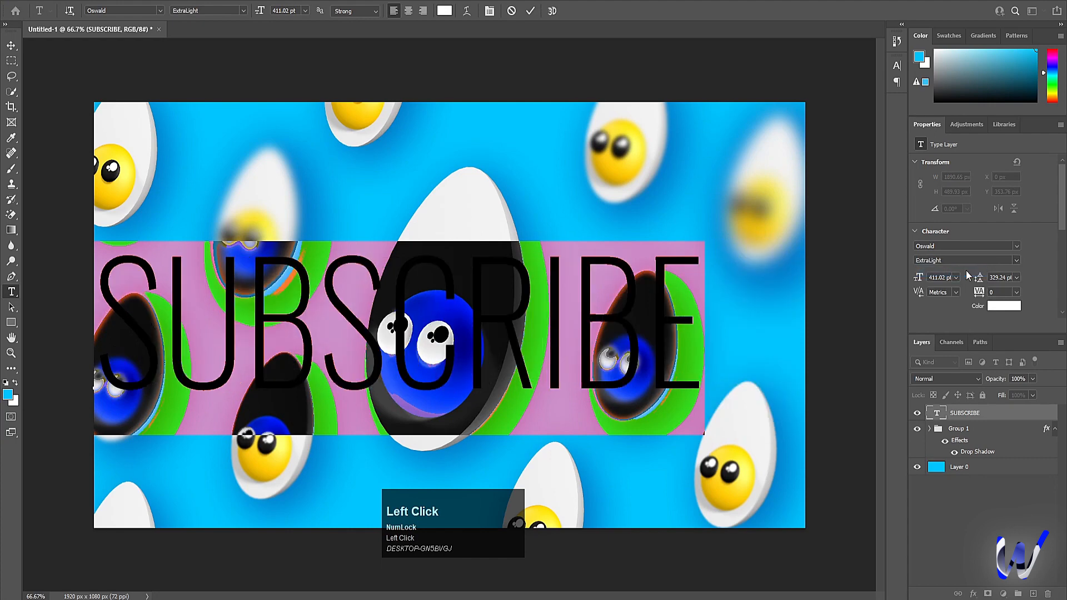
click(1012, 261)
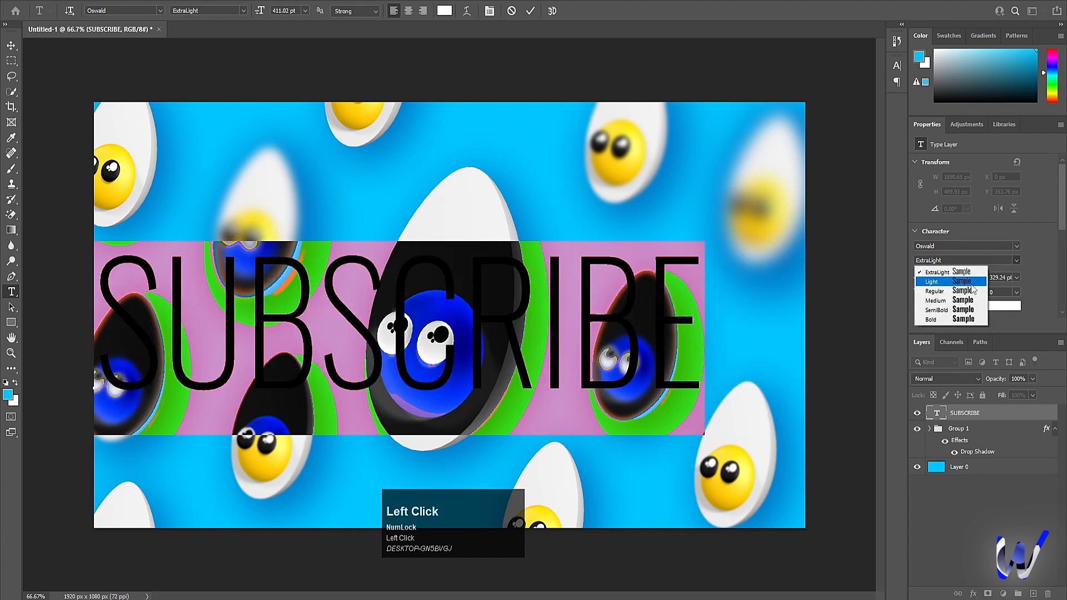